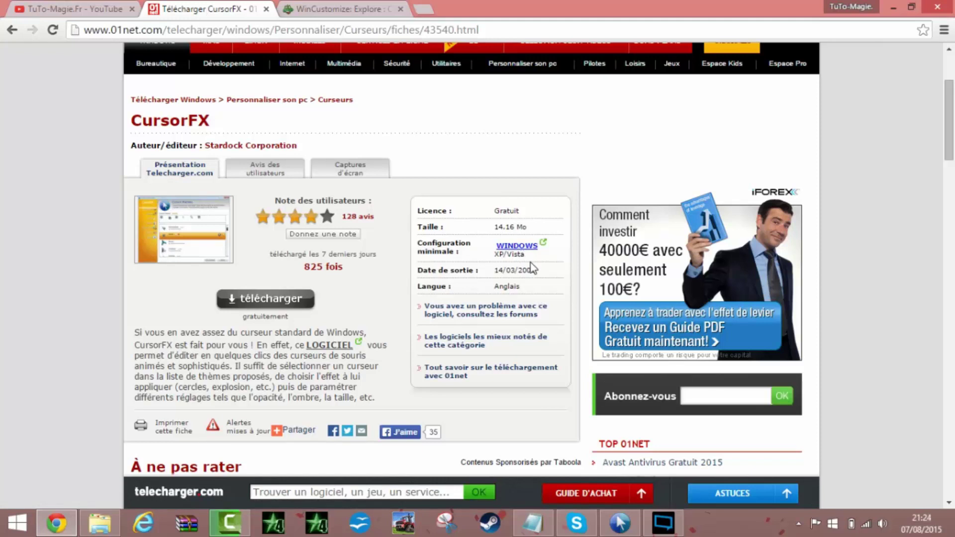
# - Download CursorFX from its 01net page, dismissing the advertising pop-up, and return to the software's description page
pyautogui.click(276, 296)
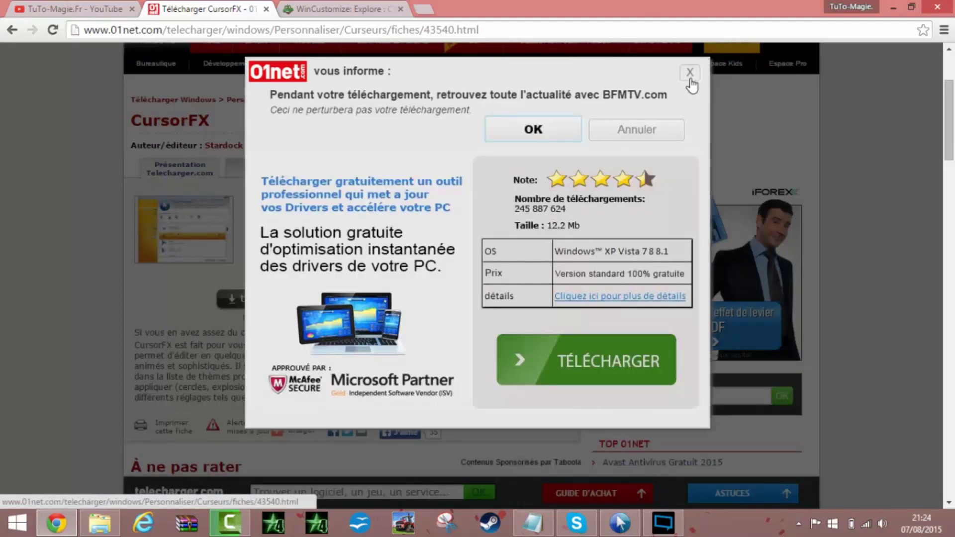
pyautogui.click(178, 371)
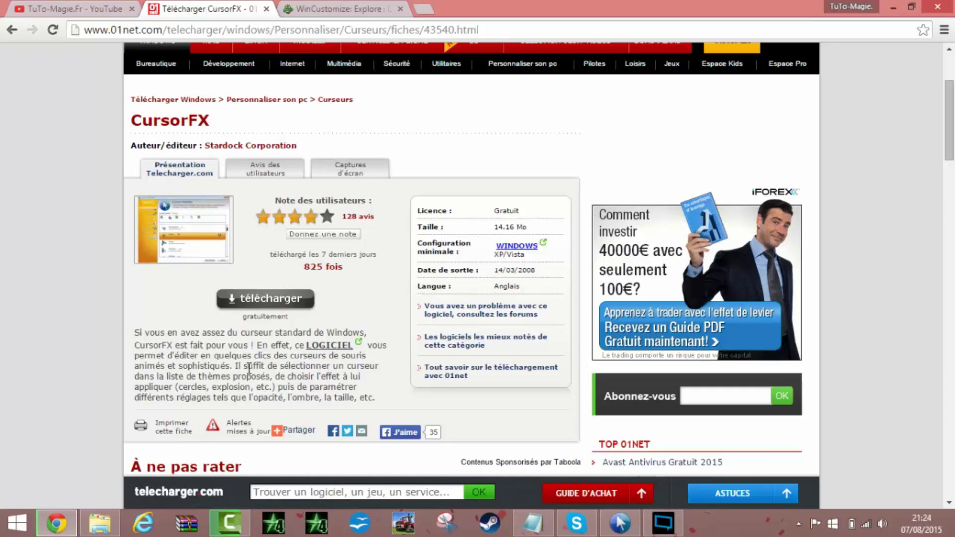
pyautogui.click(265, 298)
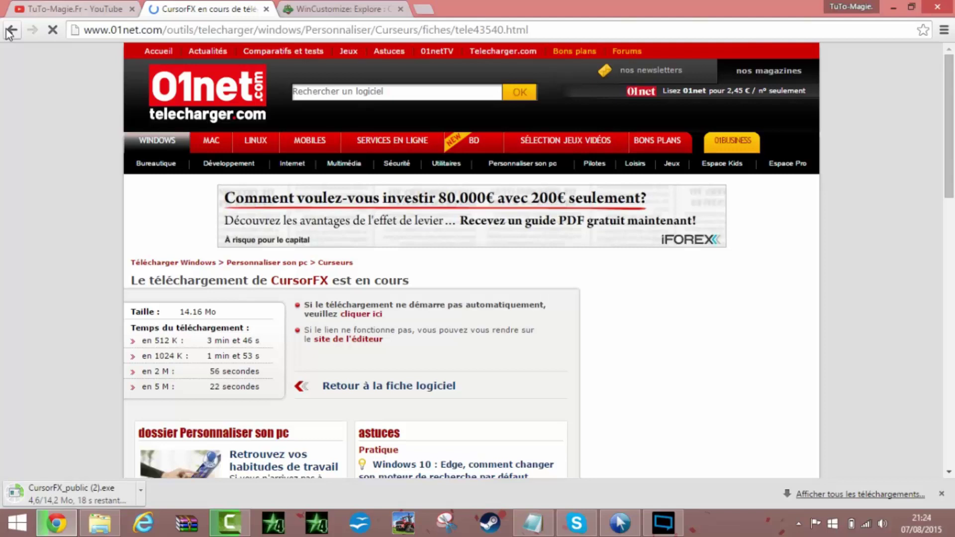
pyautogui.click(10, 30)
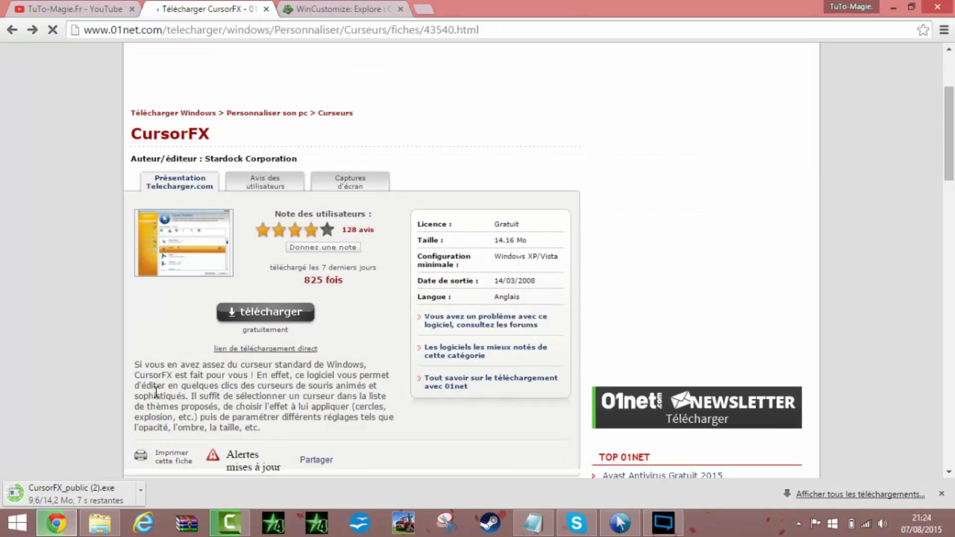
# - Look over the open YouTube channel page and the WinCustomize CursorFX gallery, ending on the CursorFX description page
pyautogui.hotkey('ctrl', 'shift', 'Tab')
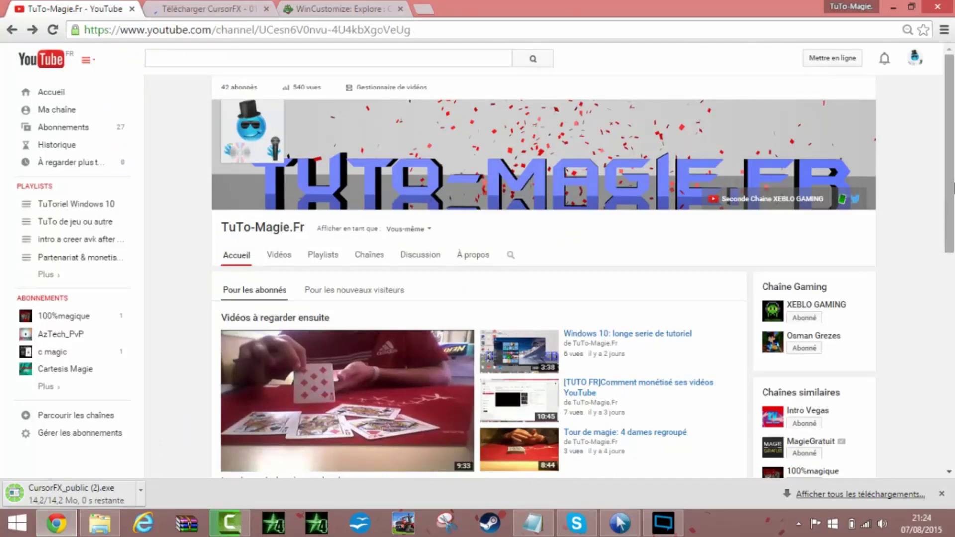
pyautogui.scroll(-3, 953, 189)
pyautogui.scroll(3, 953, 189)
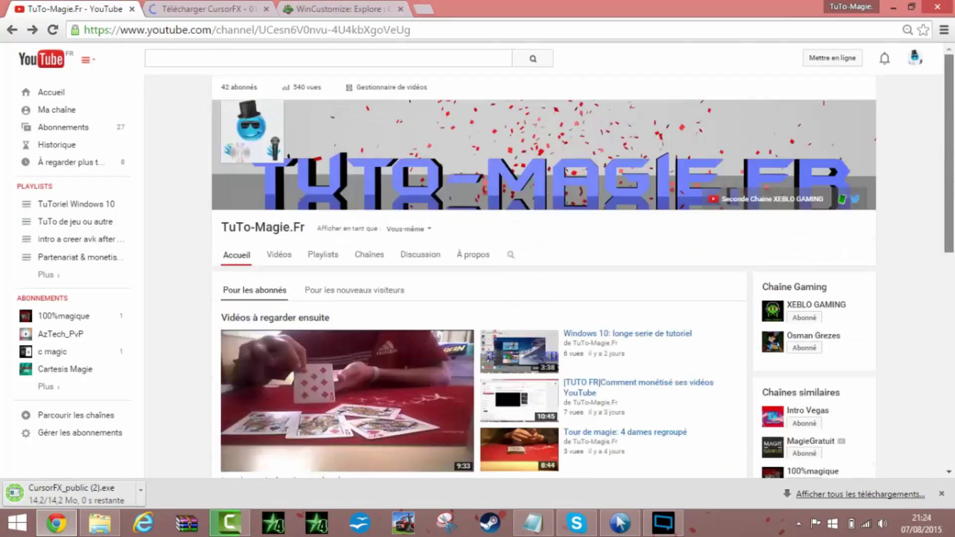
pyautogui.click(177, 6)
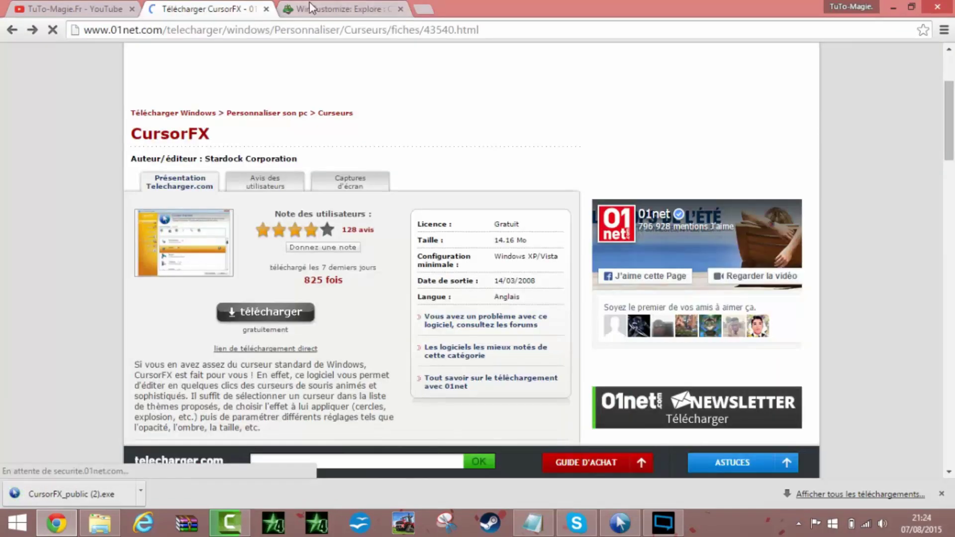
pyautogui.click(309, 7)
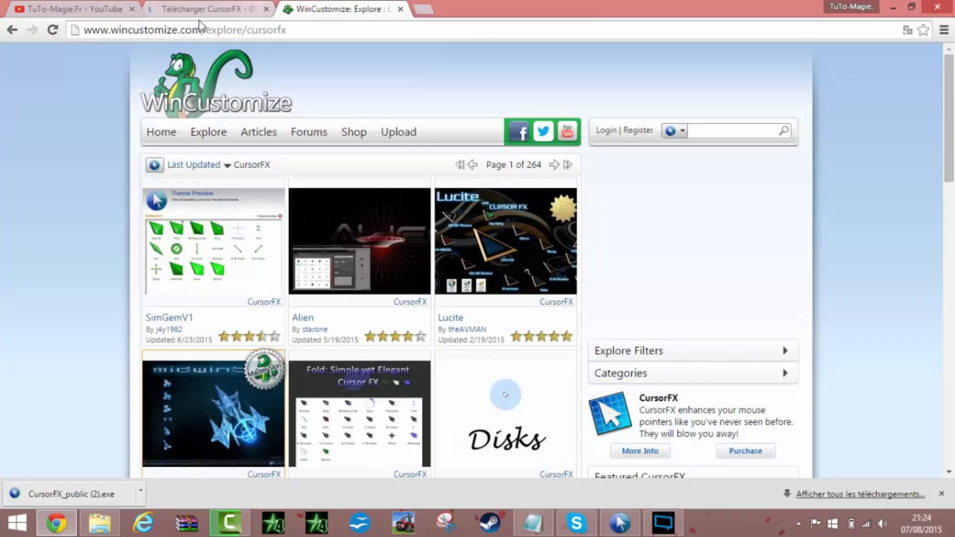
pyautogui.click(221, 7)
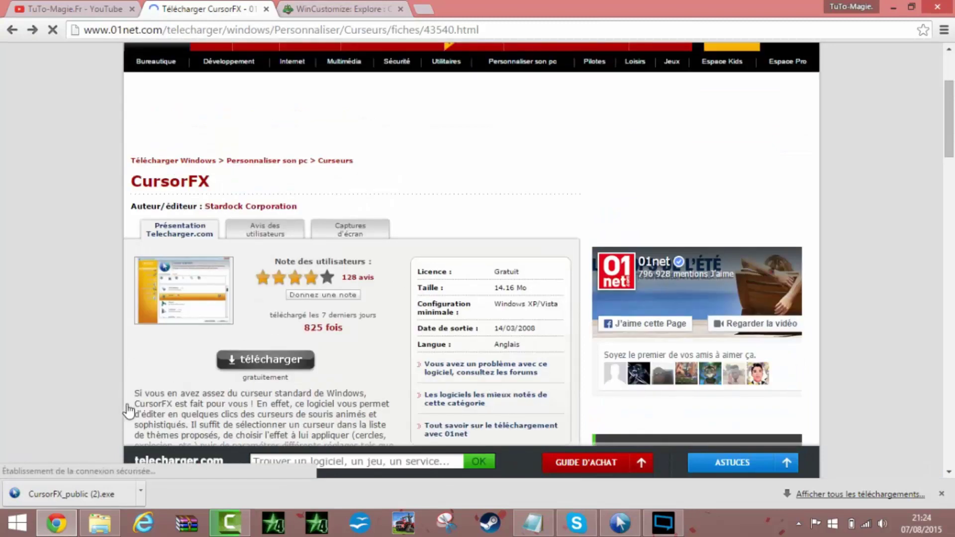
# - Shrink the browser window, place the downloaded CursorFX_public (2).exe on the desktop, and show the whole desktop
pyautogui.click(912, 7)
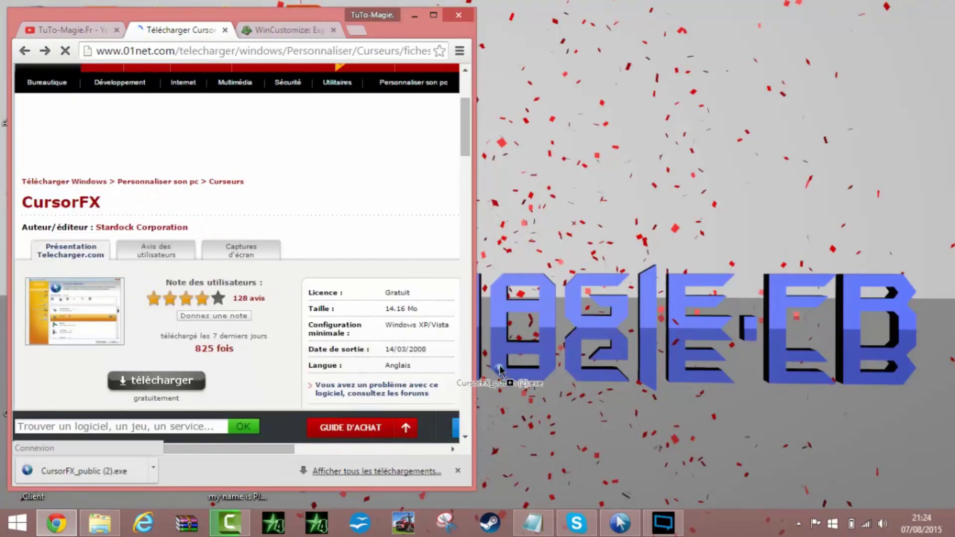
pyautogui.click(525, 268)
pyautogui.moveTo(523, 268); pyautogui.dragTo(576, 246)
pyautogui.press('super+d')
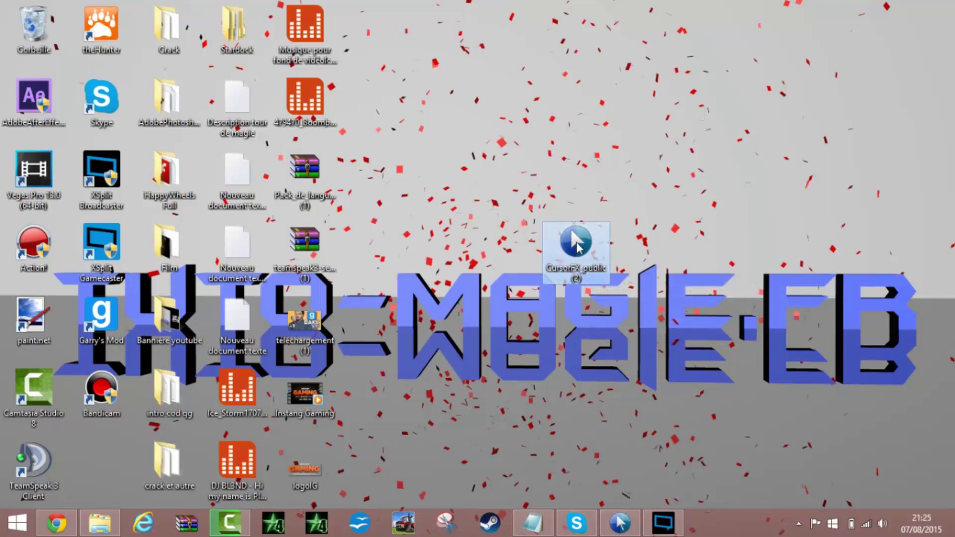
# - Reposition the CursorFX installer on the desktop and discard it in the Recycle Bin
pyautogui.moveTo(584, 247); pyautogui.dragTo(549, 178)
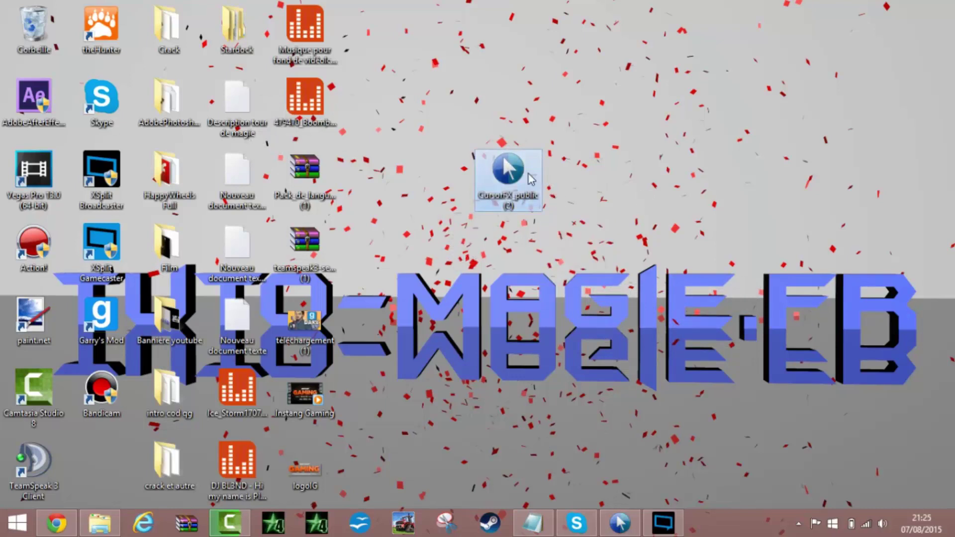
pyautogui.moveTo(531, 177)
pyautogui.moveTo(531, 176); pyautogui.dragTo(34, 27)
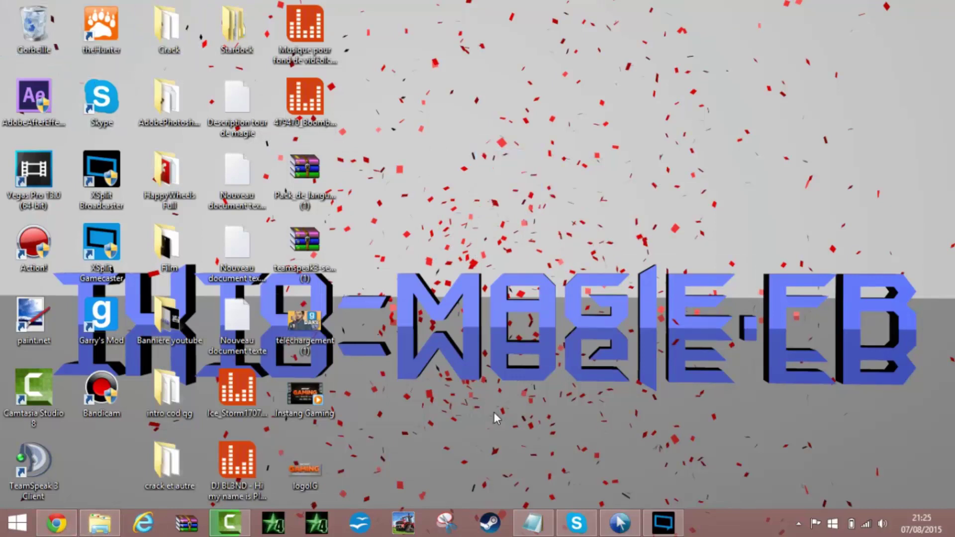
# - Switch to the CursorFX configuration panel and place its window near the middle of the desktop
pyautogui.click(619, 522)
pyautogui.moveTo(453, 38); pyautogui.dragTo(618, 34)
pyautogui.moveTo(481, 27); pyautogui.dragTo(541, 58)
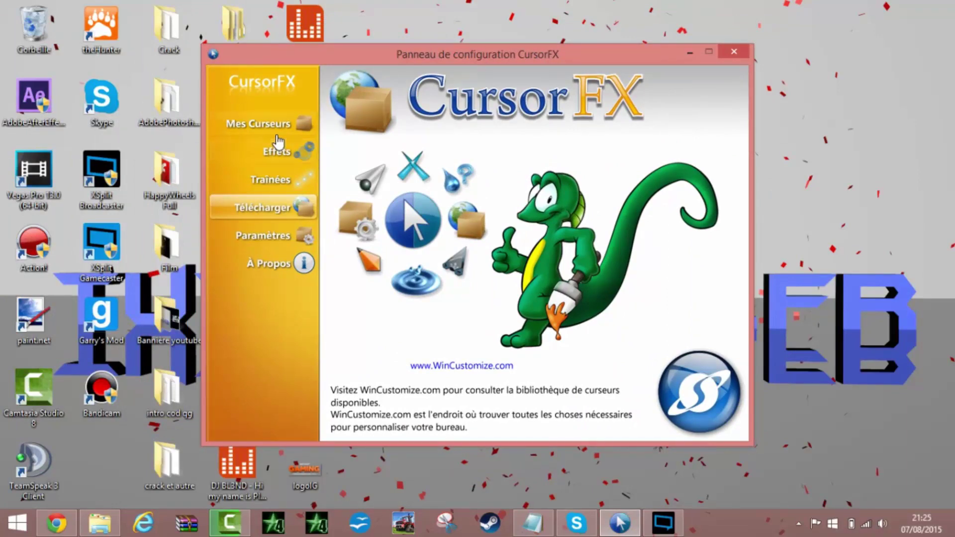
# - Apply the CursorFX Default theme from the list of installed cursor themes
pyautogui.click(278, 123)
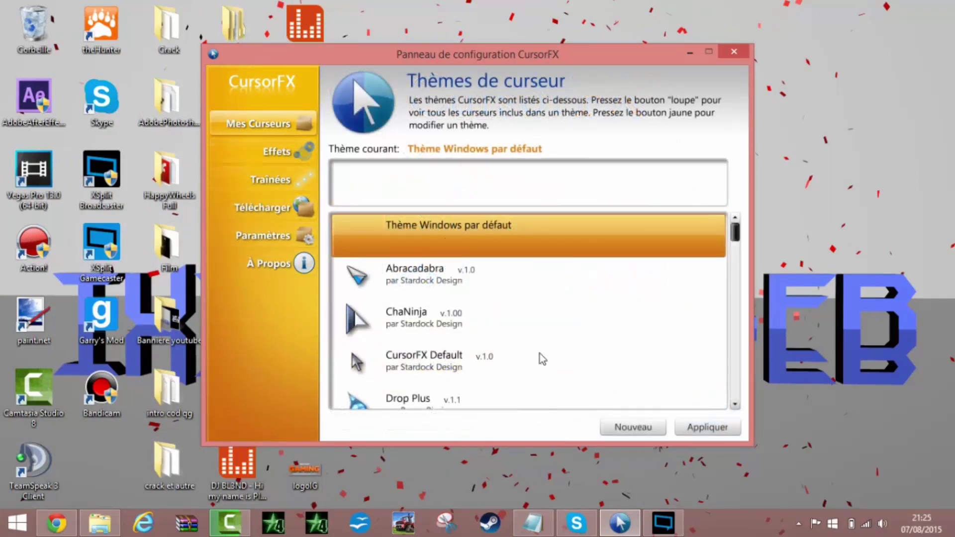
pyautogui.scroll(-1, 739, 258)
pyautogui.moveTo(738, 258); pyautogui.dragTo(741, 219)
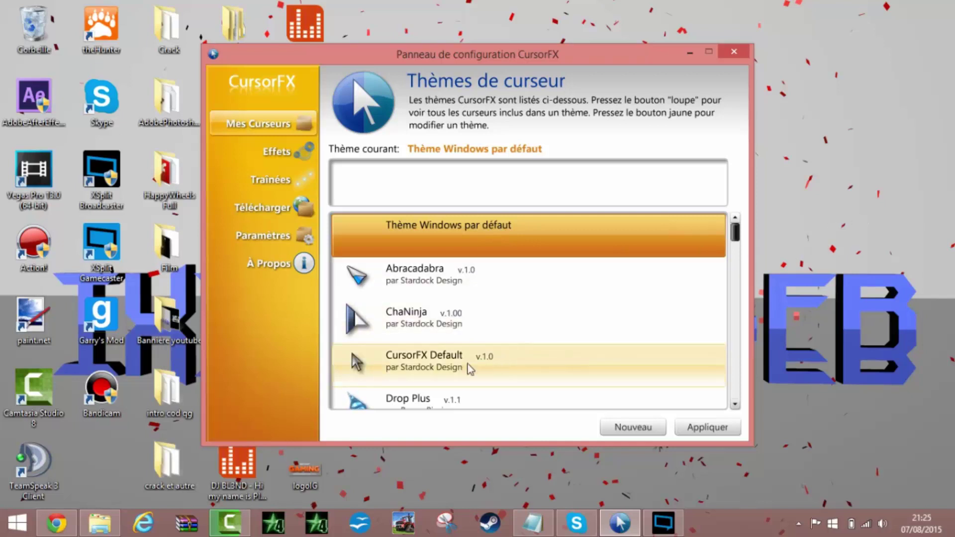
pyautogui.click(437, 365)
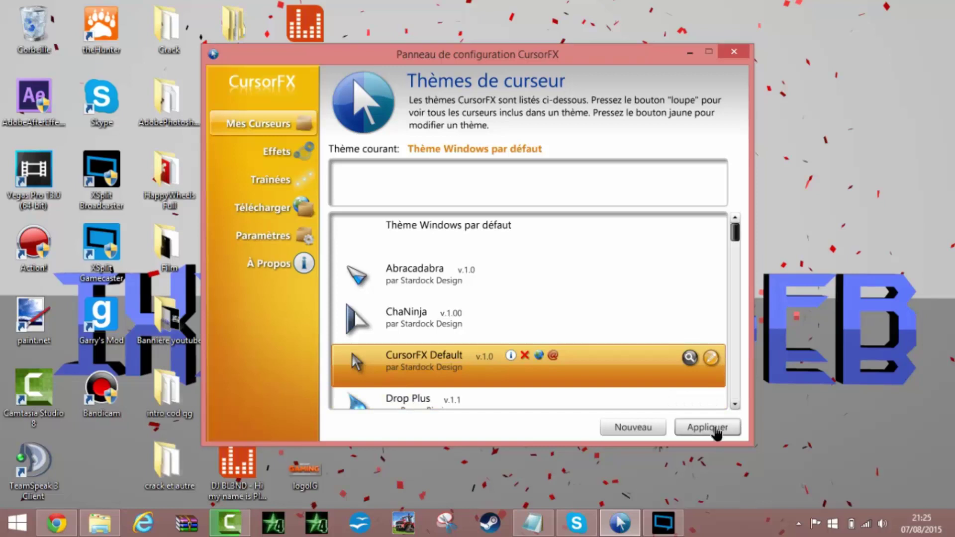
pyautogui.click(707, 428)
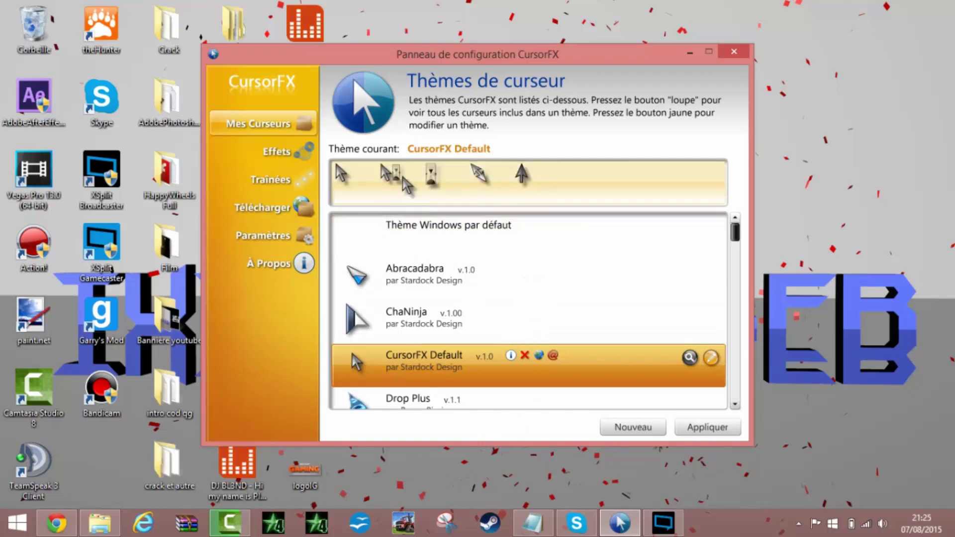
# - Widen the browser window slightly to try the theme's resize pointer, and minimize the browser
pyautogui.click(74, 528)
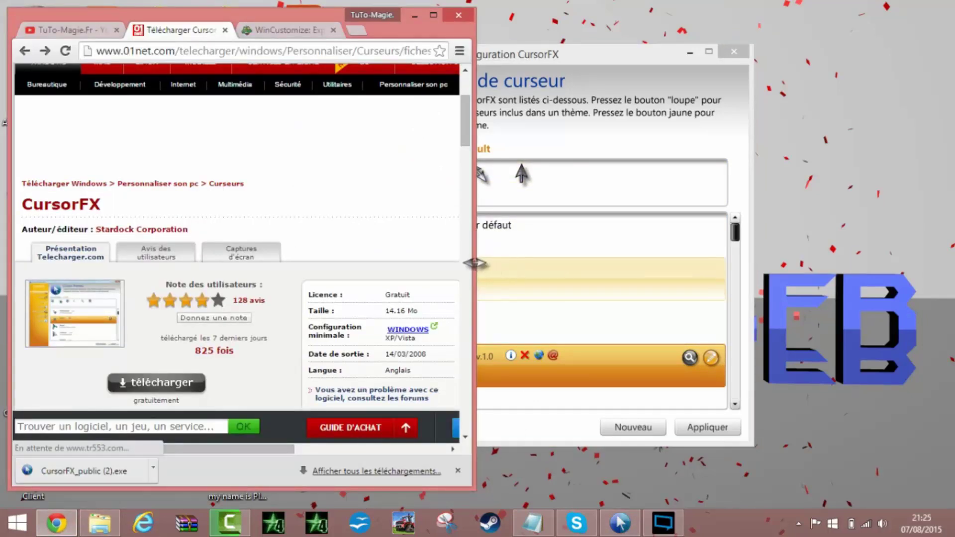
pyautogui.moveTo(475, 264); pyautogui.dragTo(486, 262)
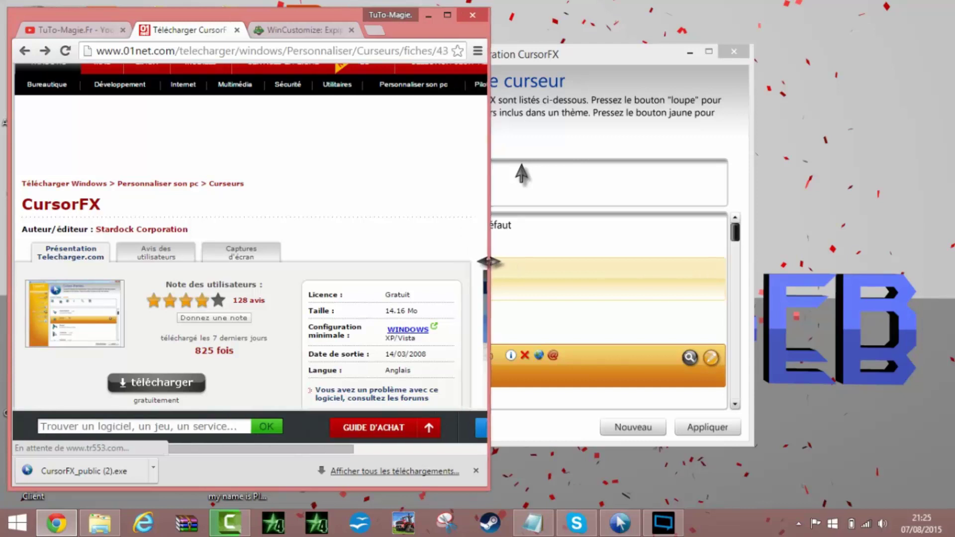
pyautogui.click(424, 16)
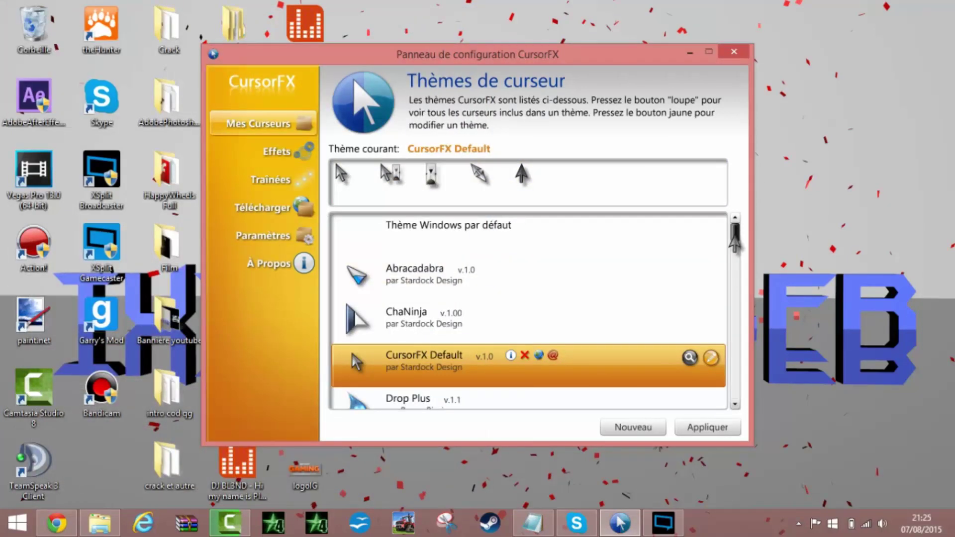
# - Browse the installed cursor themes and select the Gear theme
pyautogui.moveTo(735, 233)
pyautogui.mouseDown()
pyautogui.moveTo(736, 286)
pyautogui.moveTo(735, 231)
pyautogui.mouseUp()
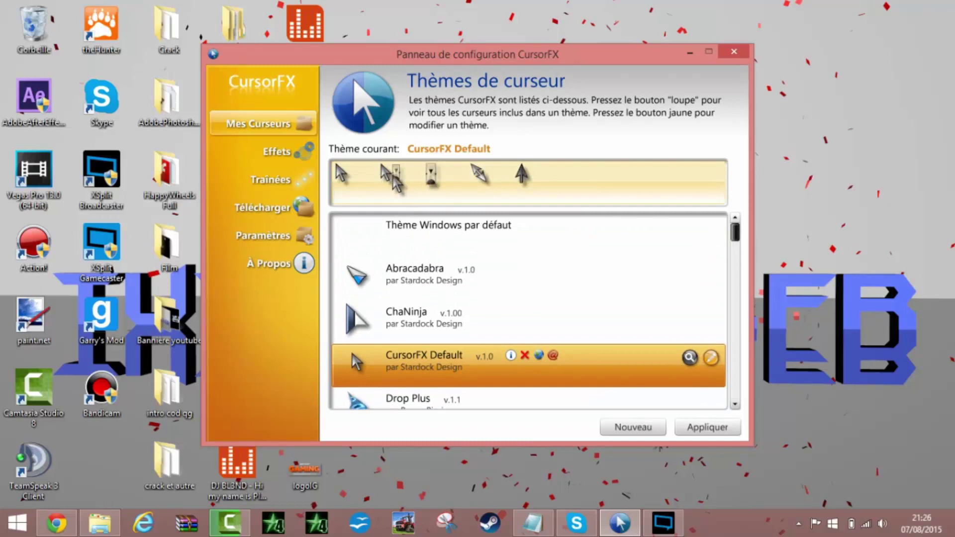
pyautogui.moveTo(846, 170); pyautogui.dragTo(796, 279)
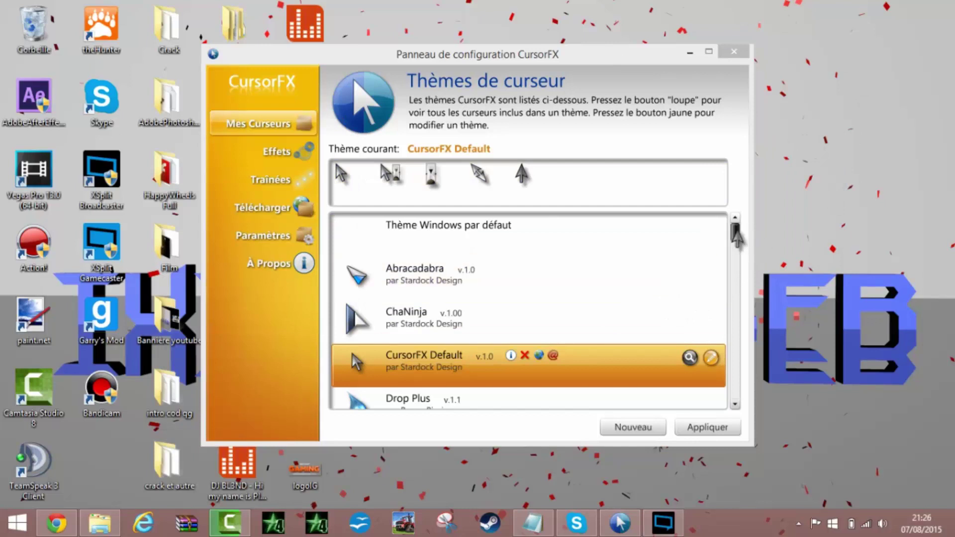
pyautogui.moveTo(737, 231); pyautogui.dragTo(756, 366)
pyautogui.scroll(-2, 527, 318)
pyautogui.scroll(5, 448, 288)
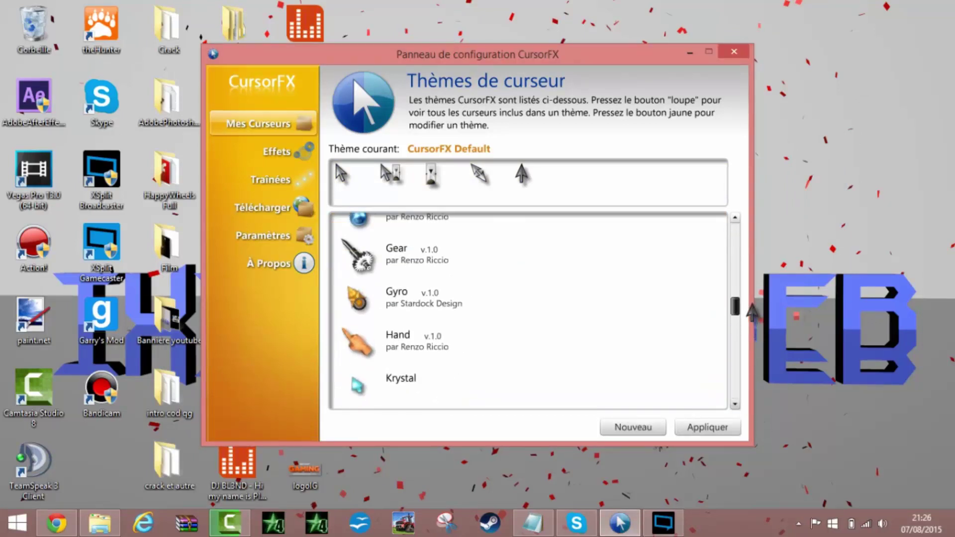
pyautogui.click(403, 268)
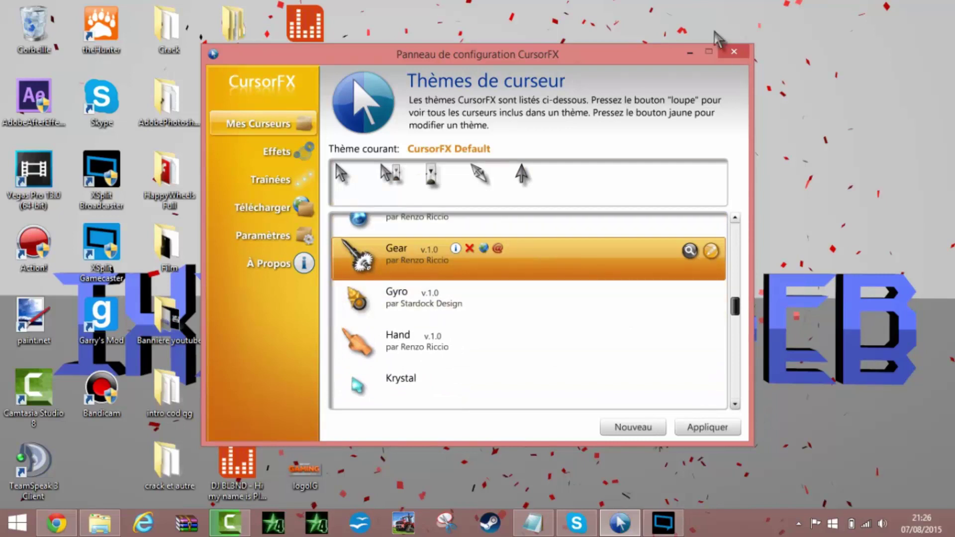
pyautogui.click(248, 216)
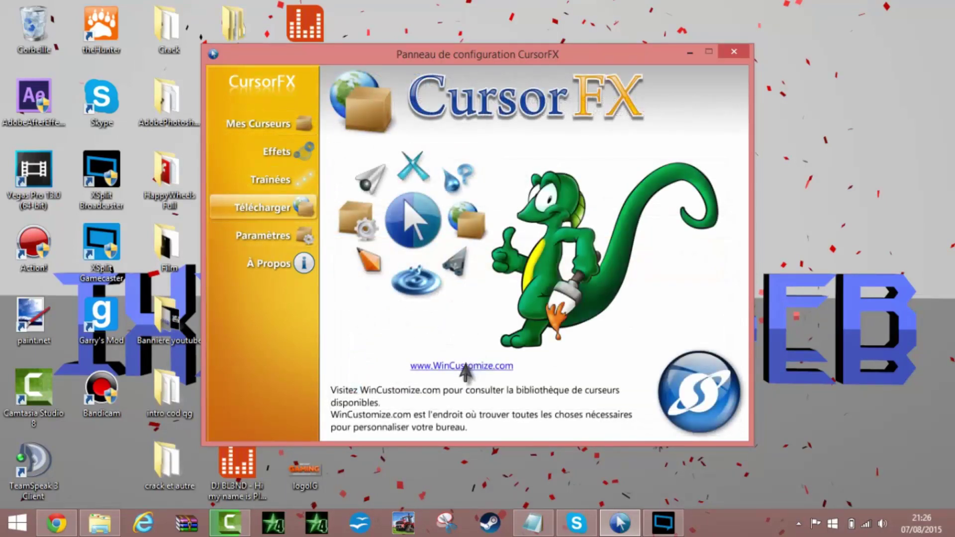
pyautogui.click(465, 366)
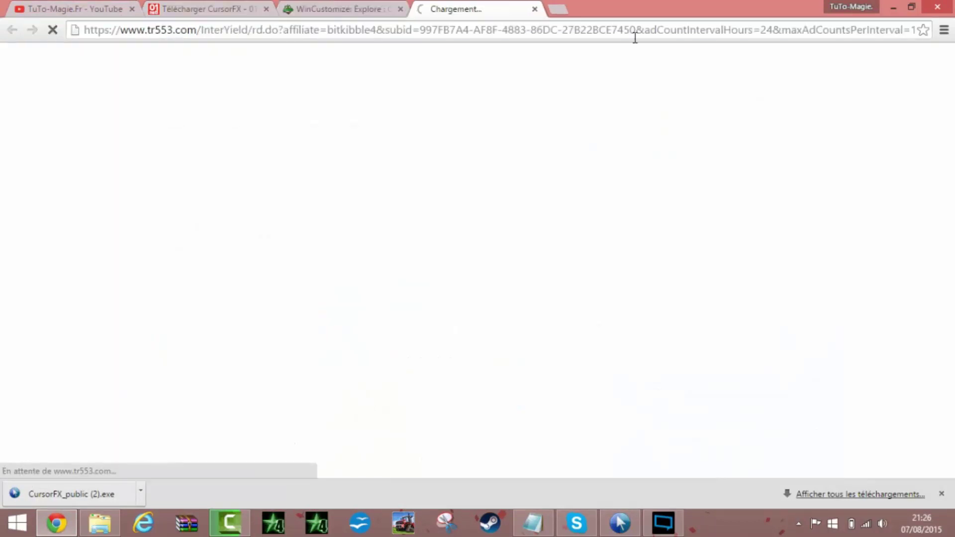
pyautogui.click(533, 9)
# - Browse the WinCustomize CursorFX gallery to page 2 and download the Phobia FX theme from its page
pyautogui.scroll(-5, 950, 150)
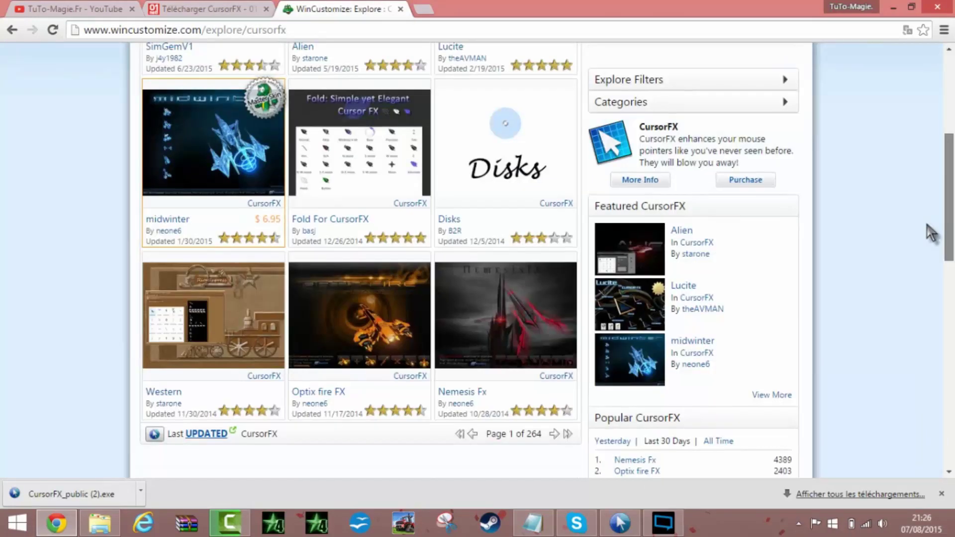
pyautogui.scroll(3, 950, 184)
pyautogui.moveTo(950, 184); pyautogui.dragTo(947, 246)
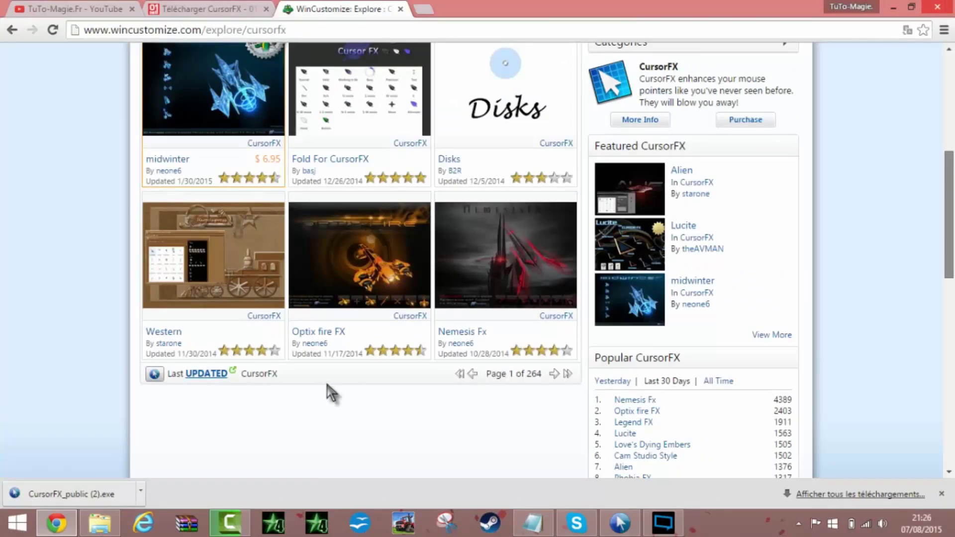
pyautogui.click(554, 374)
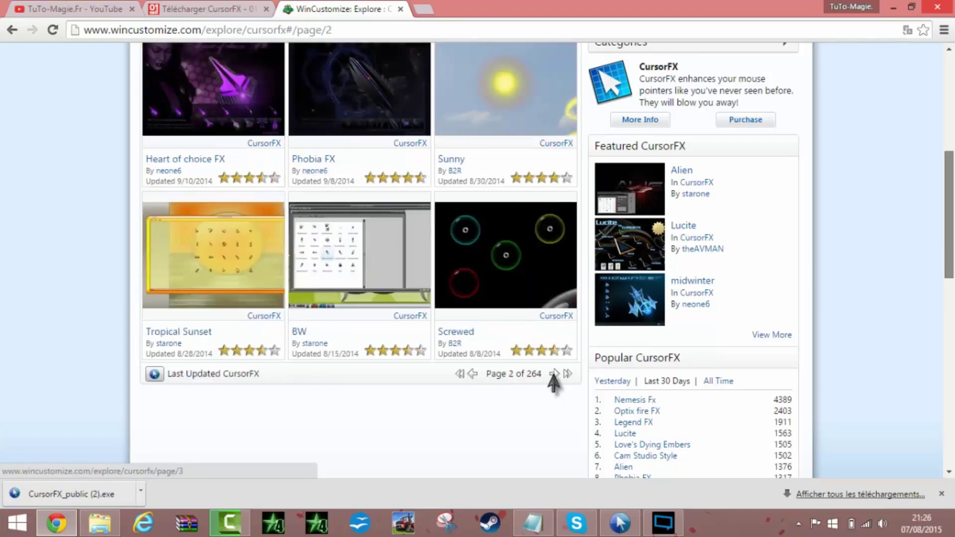
pyautogui.moveTo(950, 247); pyautogui.dragTo(952, 159)
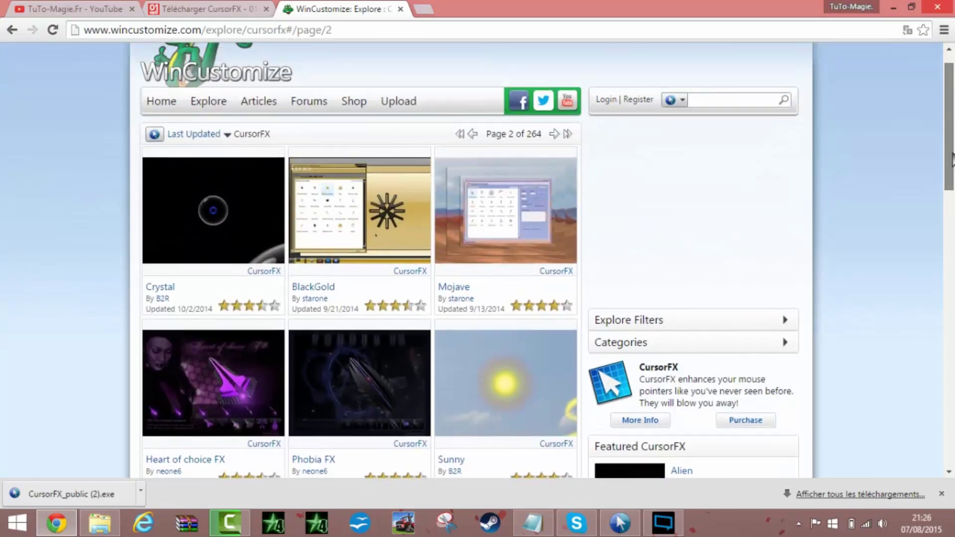
pyautogui.scroll(-1, 951, 159)
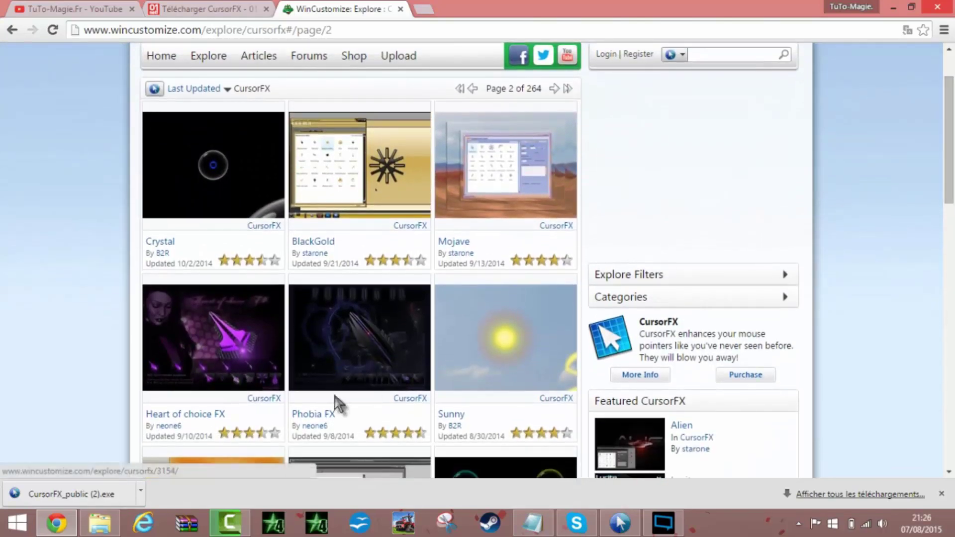
pyautogui.click(339, 397)
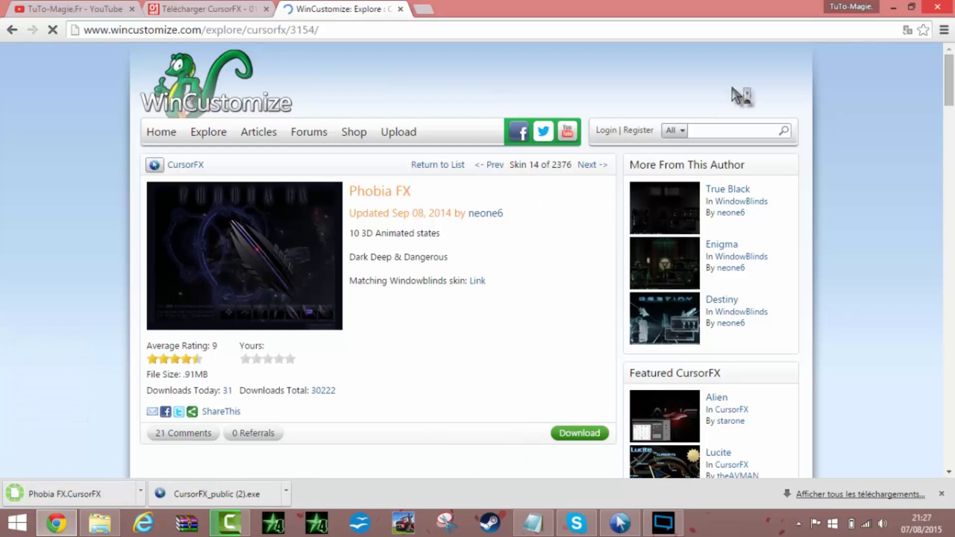
# - Shrink the browser window from full screen and close the CursorFX configuration panel behind it
pyautogui.click(912, 6)
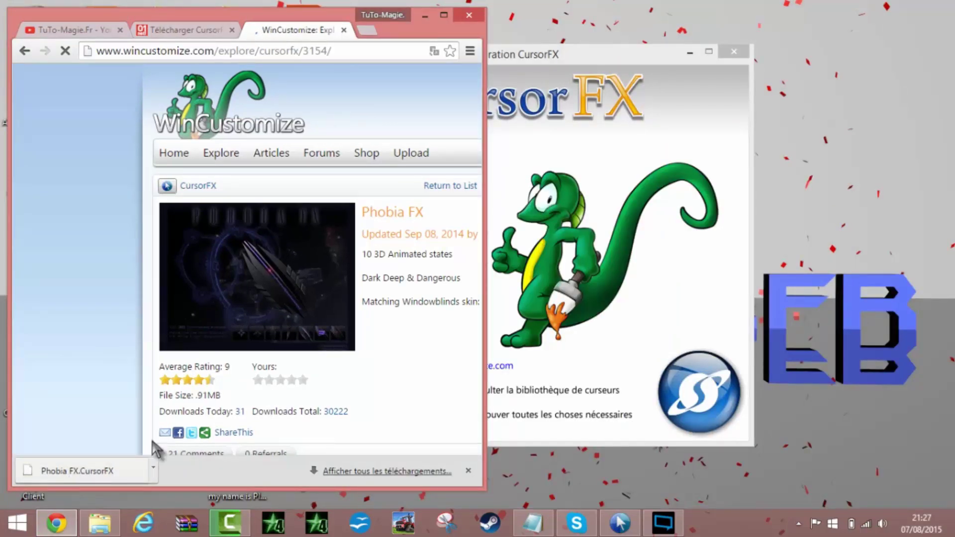
pyautogui.click(733, 51)
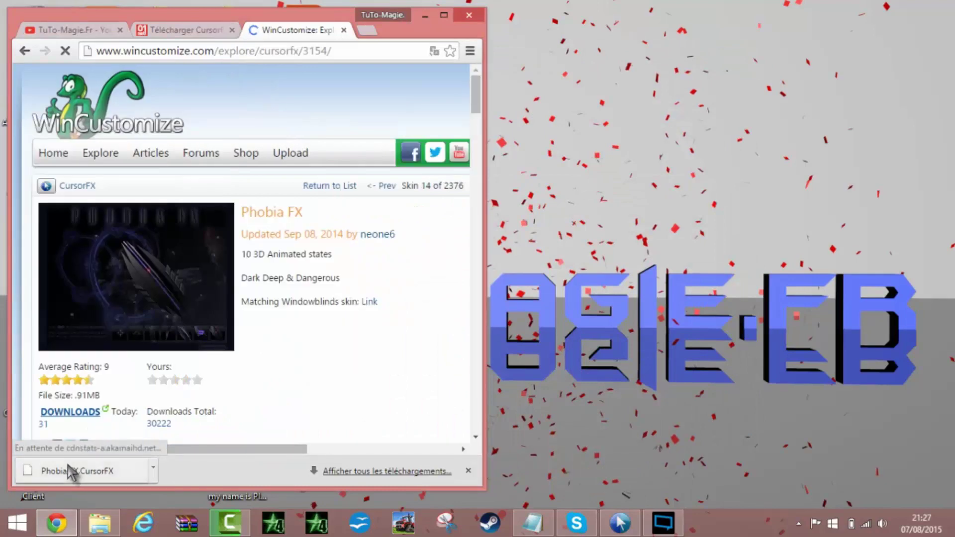
# - Place the downloaded Phobia FX.CursorFX file on the desktop, minimize the browser and move the file toward the desktop's centre
pyautogui.moveTo(75, 467); pyautogui.dragTo(753, 237)
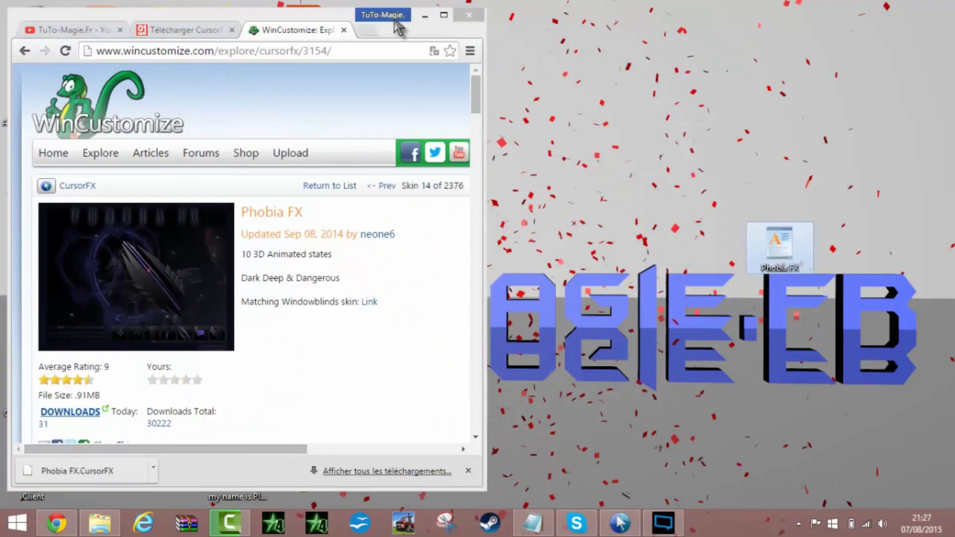
pyautogui.click(425, 16)
pyautogui.moveTo(814, 271); pyautogui.dragTo(611, 271)
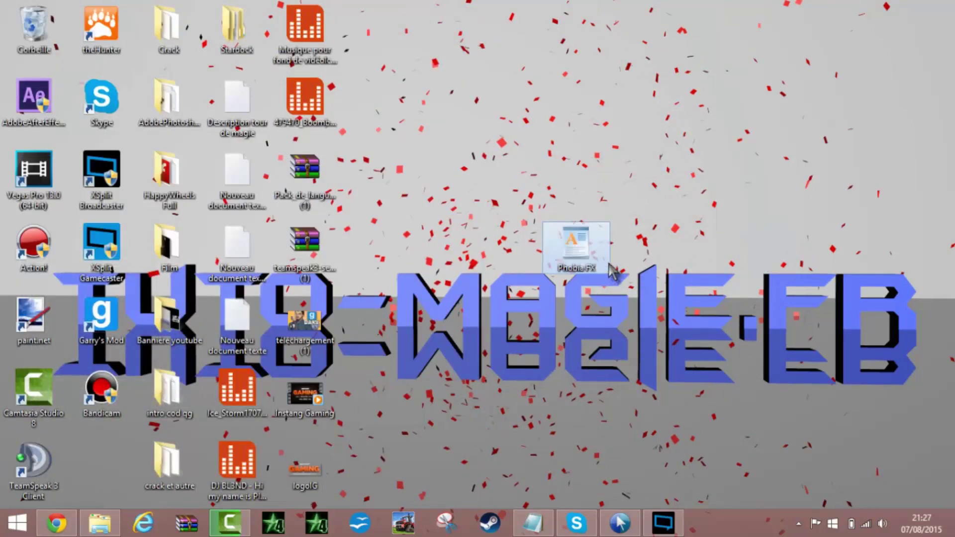
pyautogui.rightClick(609, 263)
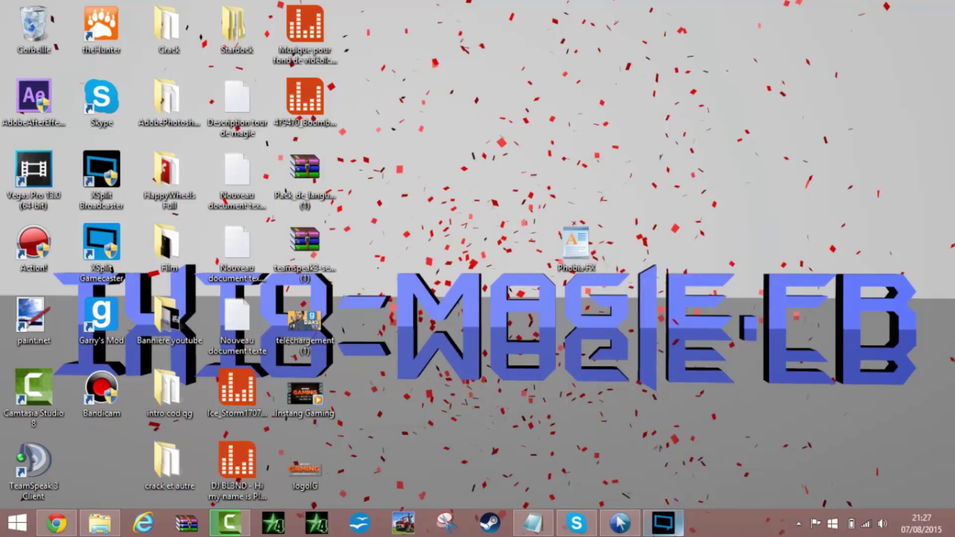
pyautogui.click(663, 522)
pyautogui.click(444, 85)
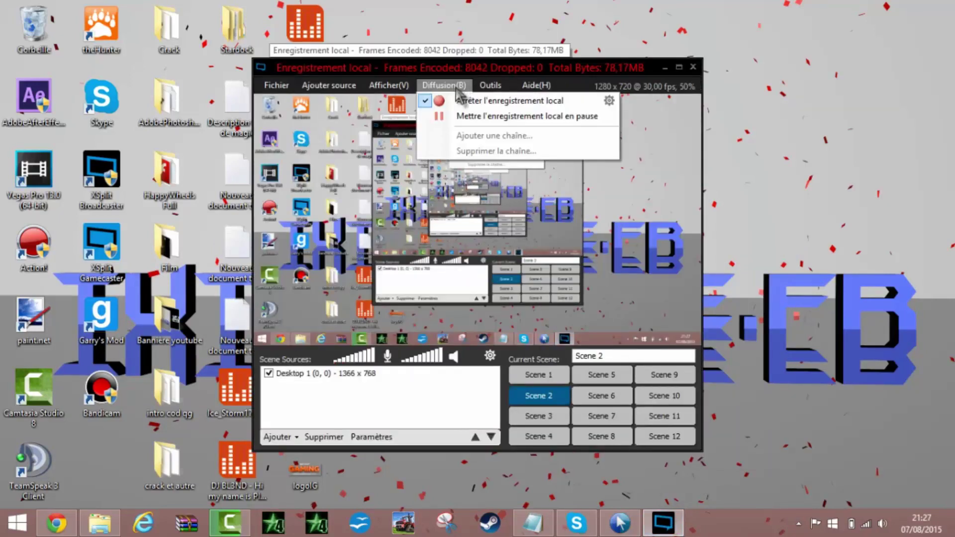
pyautogui.click(470, 116)
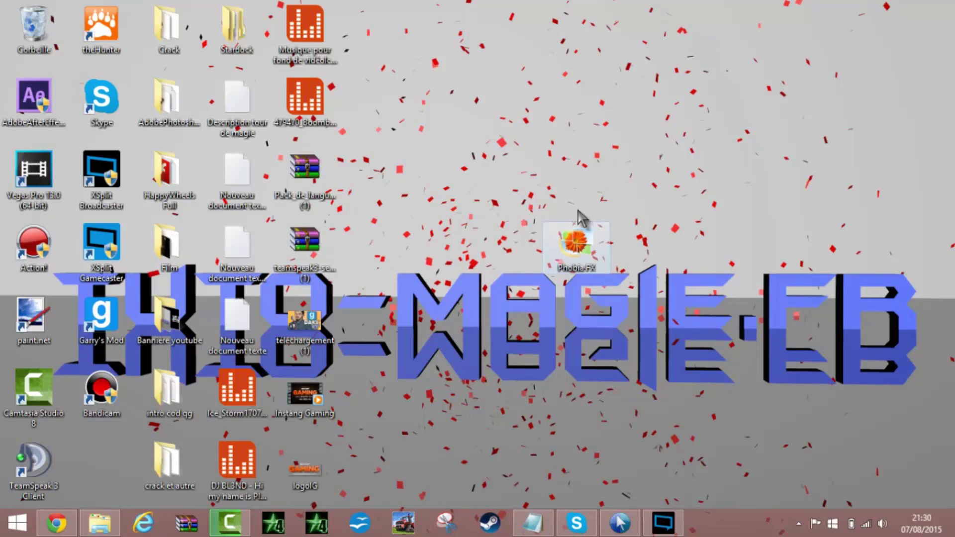
# - Open the CursorFX configuration panel, look at the start of the installed cursor themes list and minimize the panel
pyautogui.moveTo(651, 184); pyautogui.dragTo(473, 358)
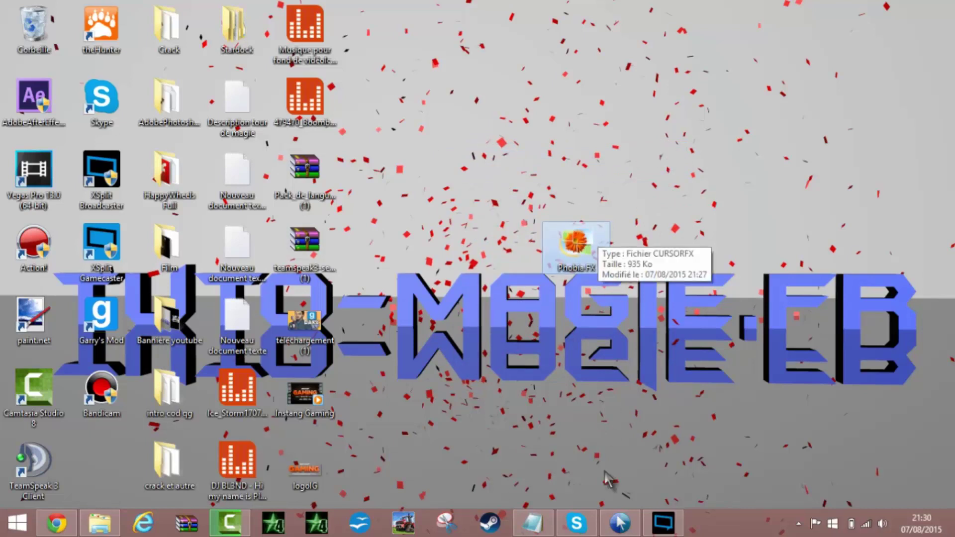
pyautogui.click(621, 525)
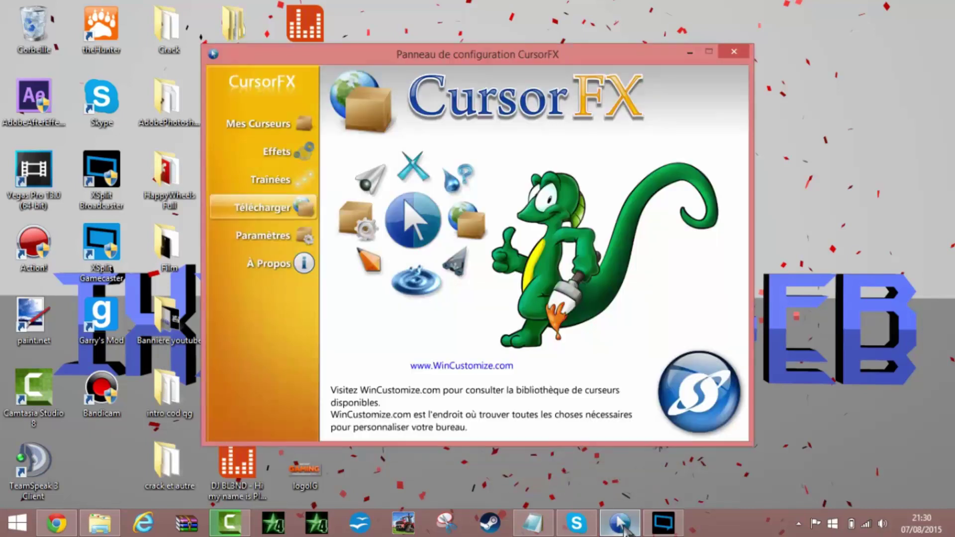
pyautogui.click(263, 126)
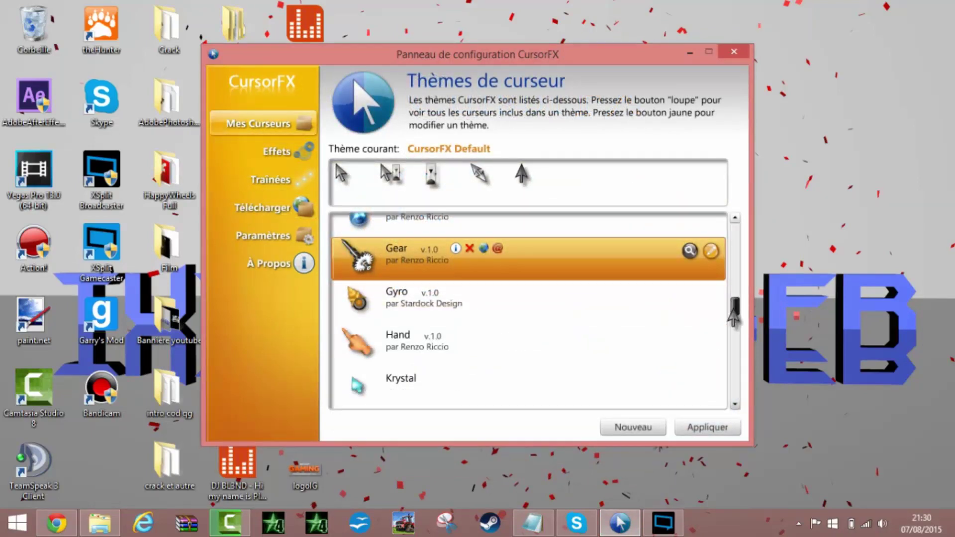
pyautogui.moveTo(736, 312); pyautogui.dragTo(739, 222)
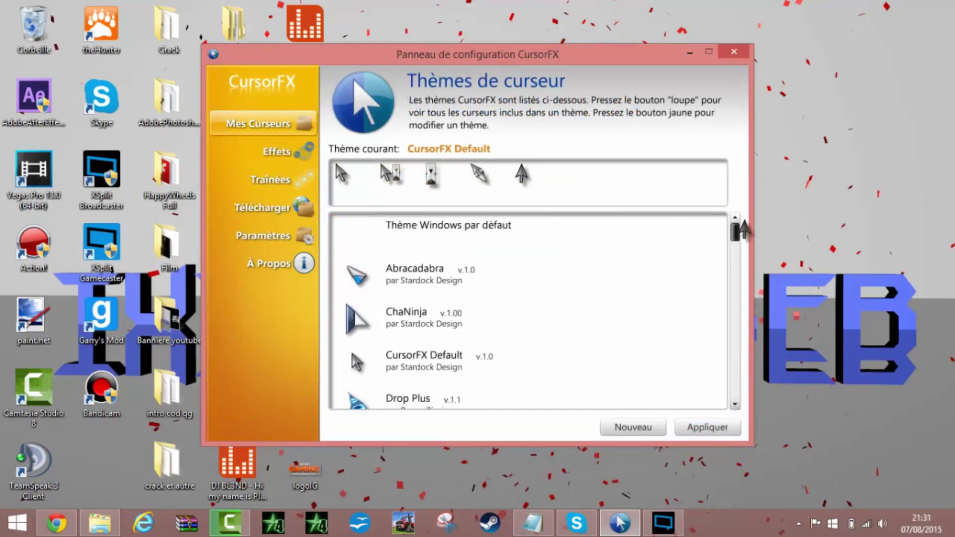
pyautogui.click(693, 53)
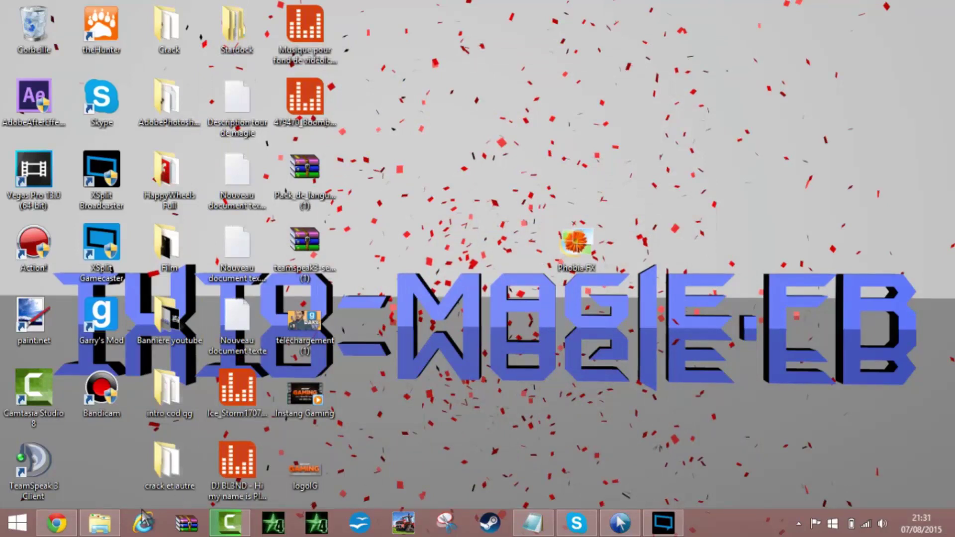
# - Return to the browser, close the video tutorial tab and switch to the WinCustomize Phobia FX page
pyautogui.click(77, 532)
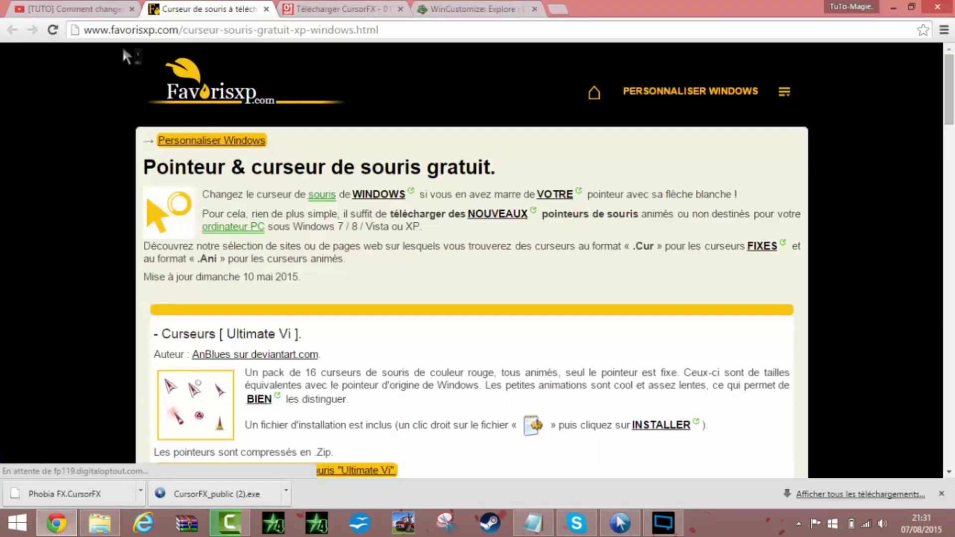
pyautogui.click(132, 9)
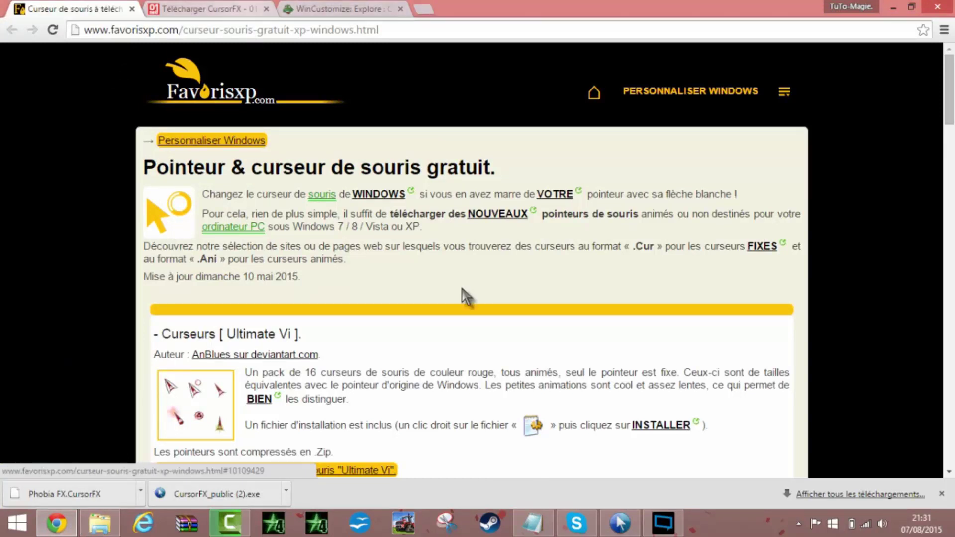
pyautogui.click(333, 10)
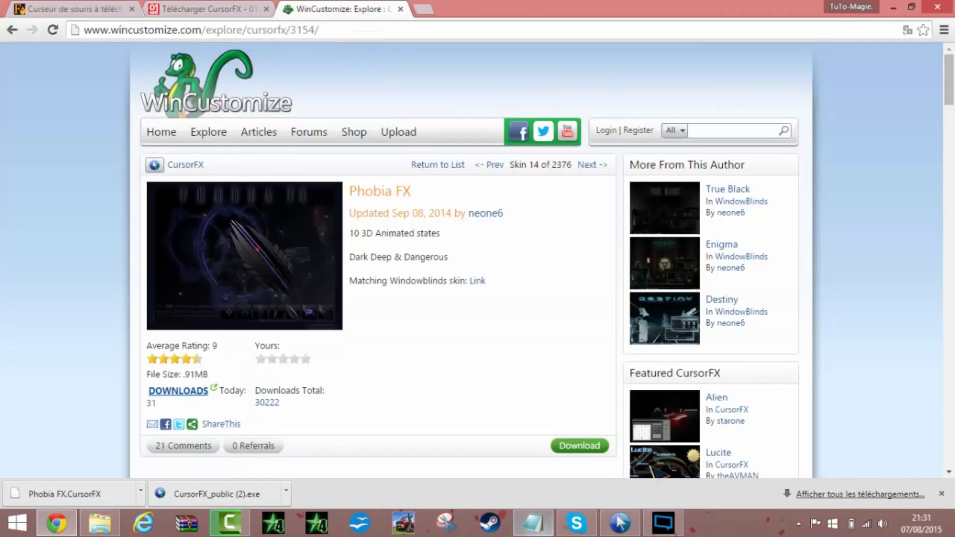
# - Show the download section of the CursorFX configuration panel with its WinCustomize link and minimize the panel
pyautogui.click(619, 522)
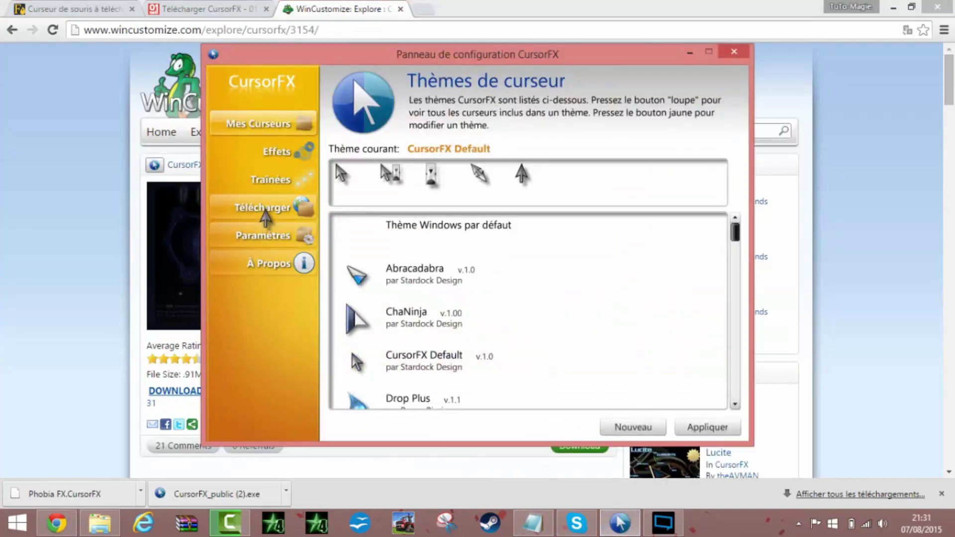
pyautogui.click(267, 219)
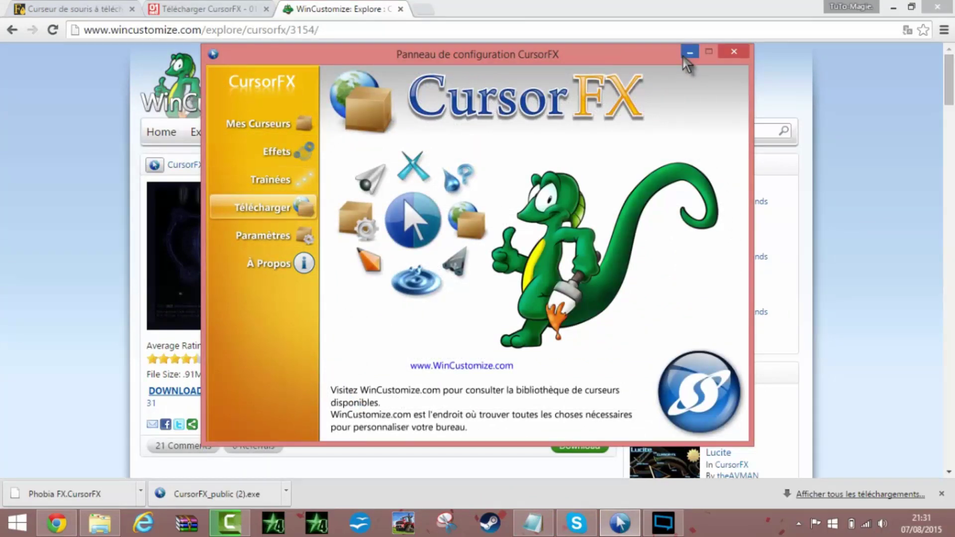
pyautogui.click(690, 52)
# - Switch to the Favorisxp free mouse cursor page and close the extra advertising tab
pyautogui.click(80, 8)
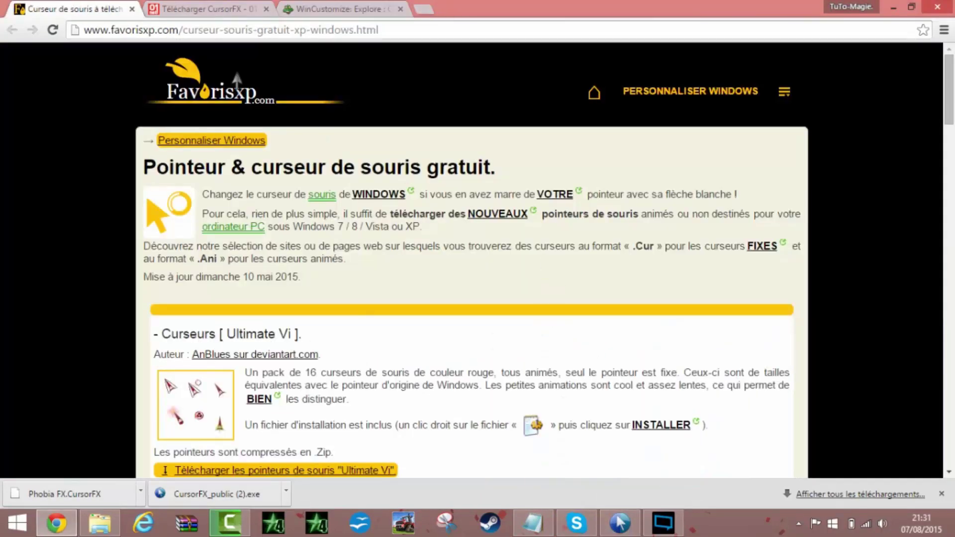
pyautogui.click(180, 31)
pyautogui.click(395, 145)
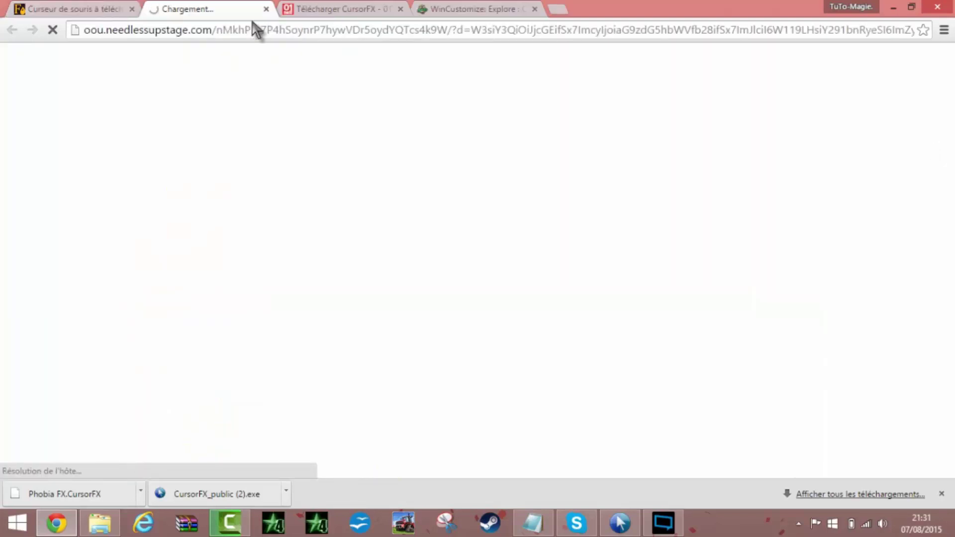
pyautogui.click(266, 9)
# - Go through the Favorisxp cursor packs, close the advertising pop-up window and open the next page of mouse cursors
pyautogui.moveTo(951, 117); pyautogui.dragTo(953, 406)
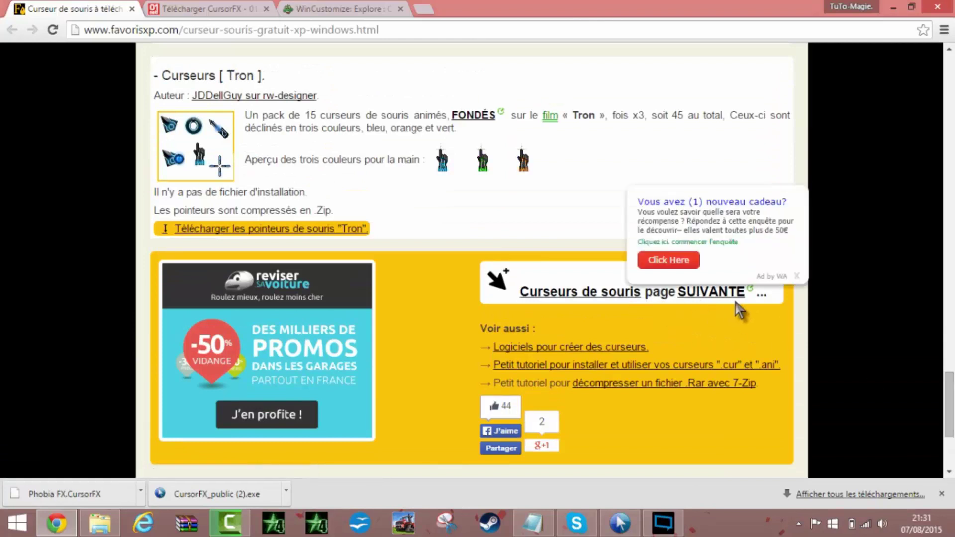
pyautogui.click(589, 301)
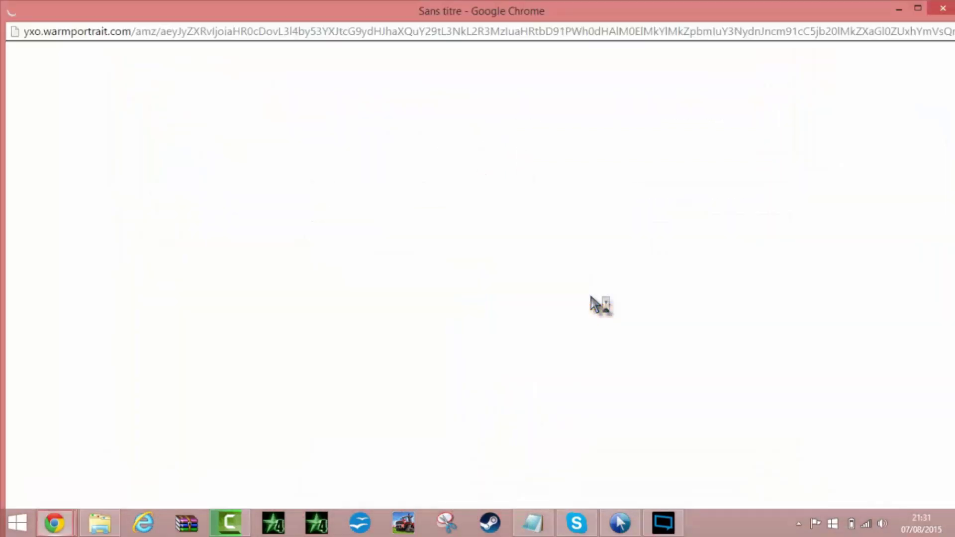
pyautogui.click(943, 9)
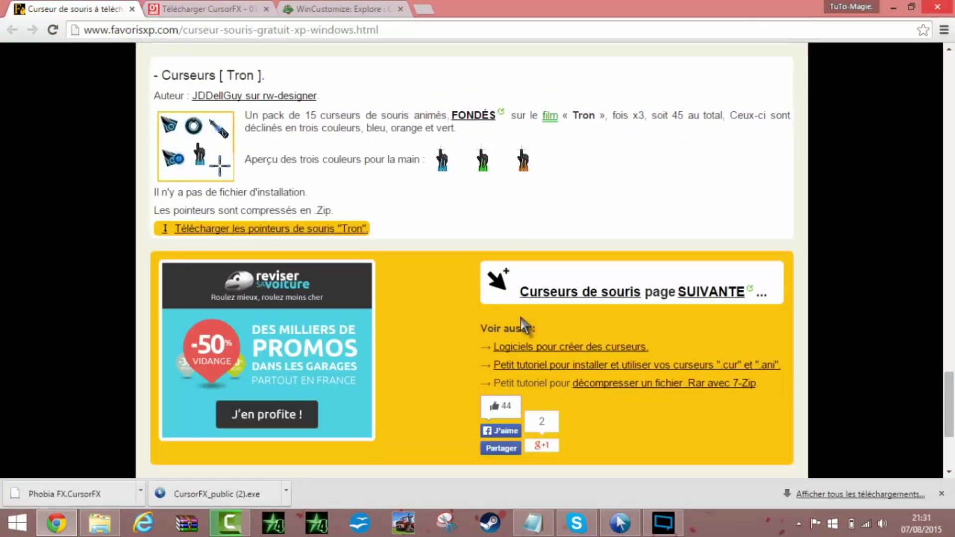
pyautogui.click(532, 295)
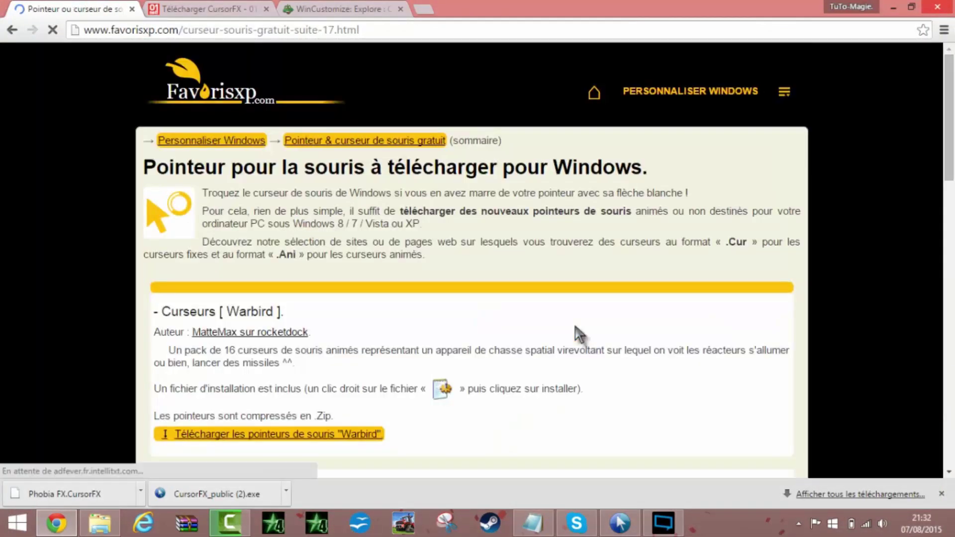
# - Browse the cursor packs on this Favorisxp page and download the Aeroflot mouse pointers archive
pyautogui.moveTo(950, 121); pyautogui.dragTo(950, 208)
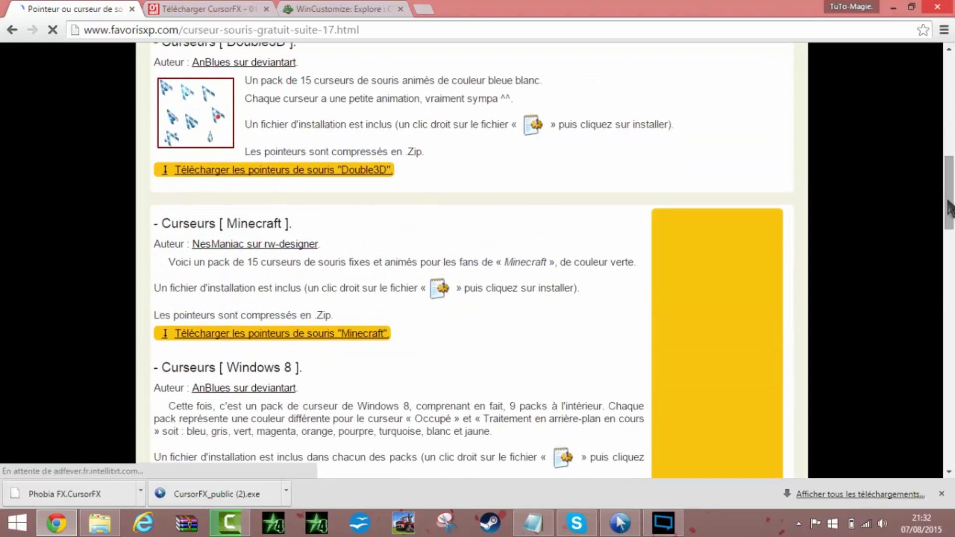
pyautogui.scroll(-6, 464, 420)
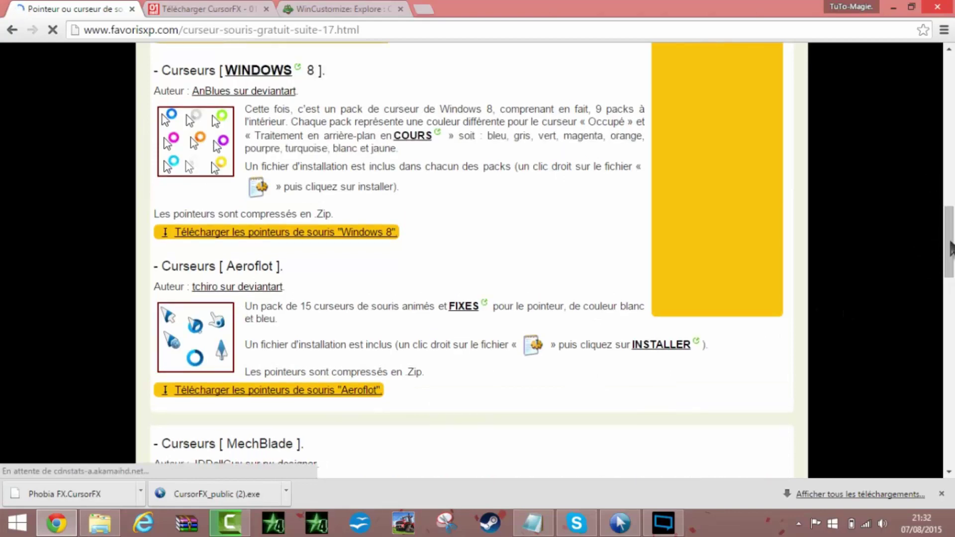
pyautogui.scroll(-3, 950, 224)
pyautogui.scroll(10, 950, 203)
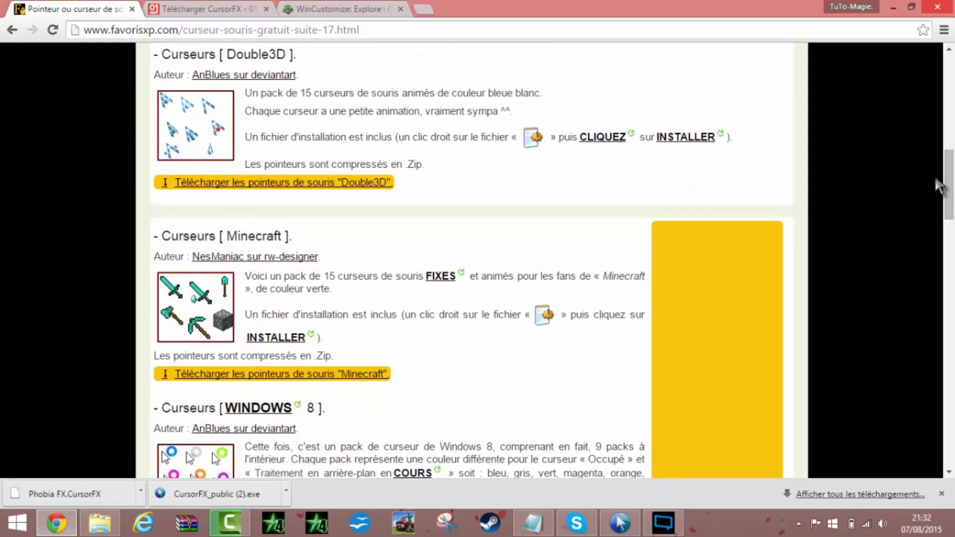
pyautogui.moveTo(939, 187); pyautogui.dragTo(951, 277)
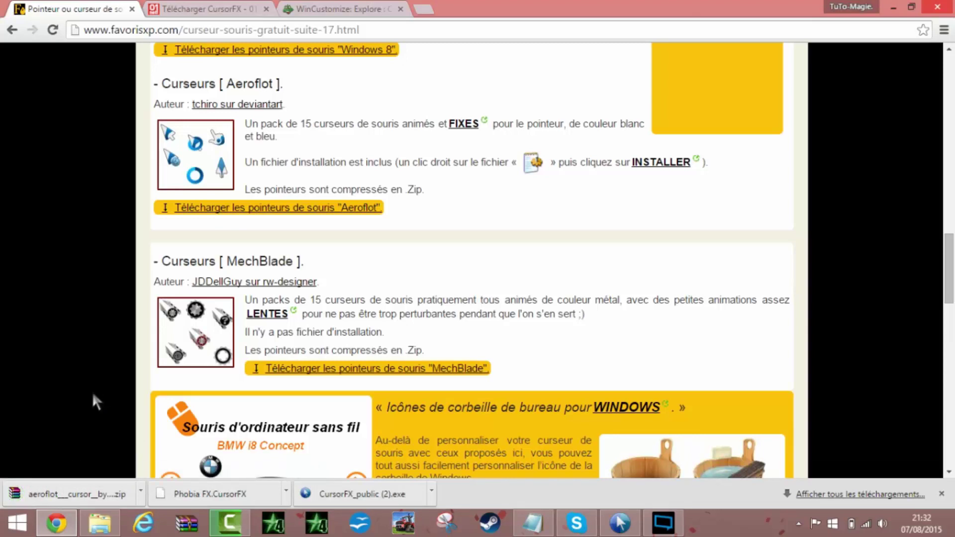
# - Search Google for "winrar" in a new tab and open the 01net.com WinRAR download page
pyautogui.click(426, 9)
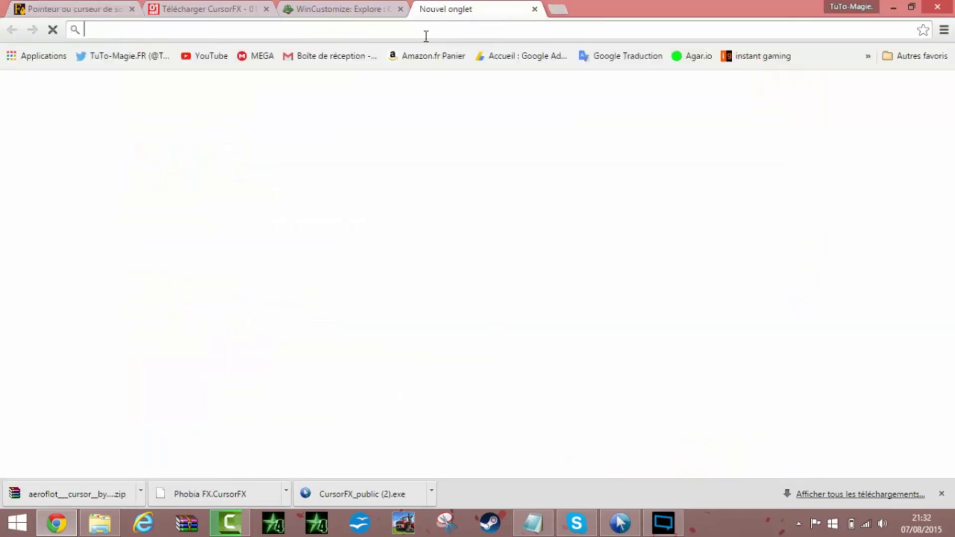
pyautogui.write('wint')
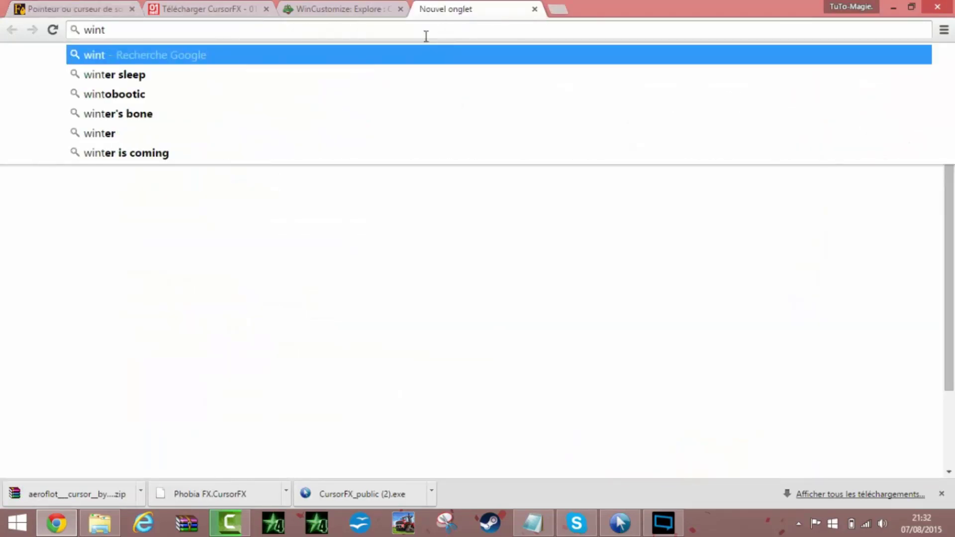
pyautogui.press('BackSpace')
pyautogui.write('rar')
pyautogui.press('Return')
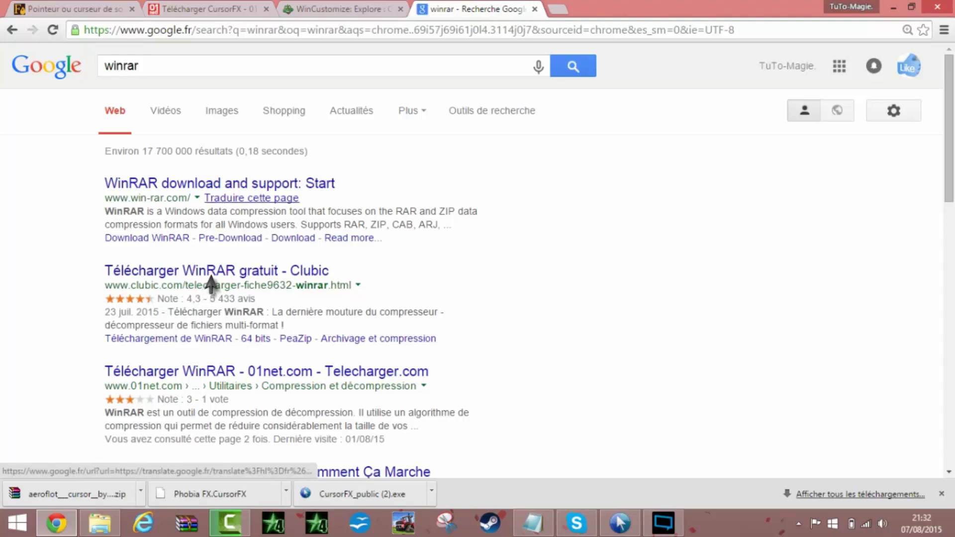
pyautogui.click(228, 378)
# - Minimize the browser, open the teamspeak3-server zip archive from the desktop in WinRAR to view its contents, and close it
pyautogui.click(895, 6)
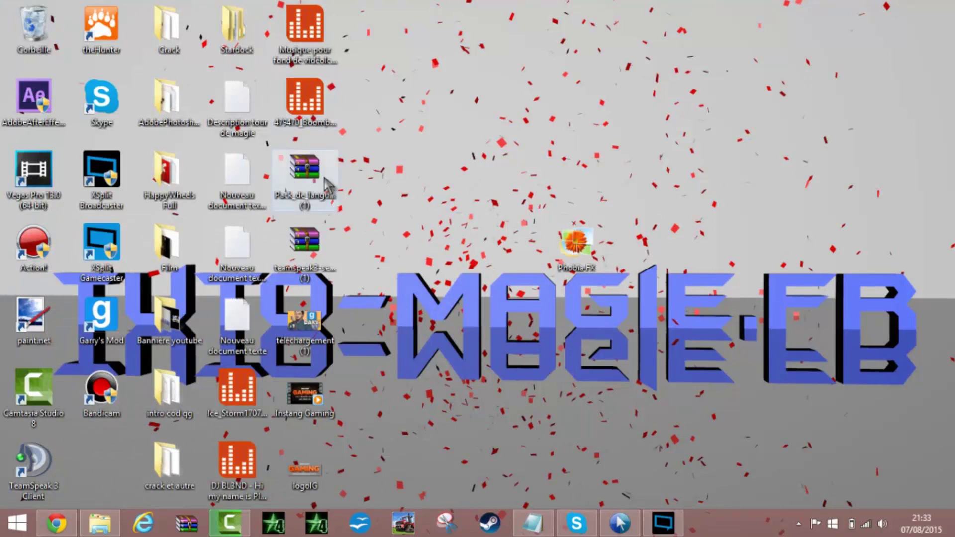
pyautogui.click(314, 249)
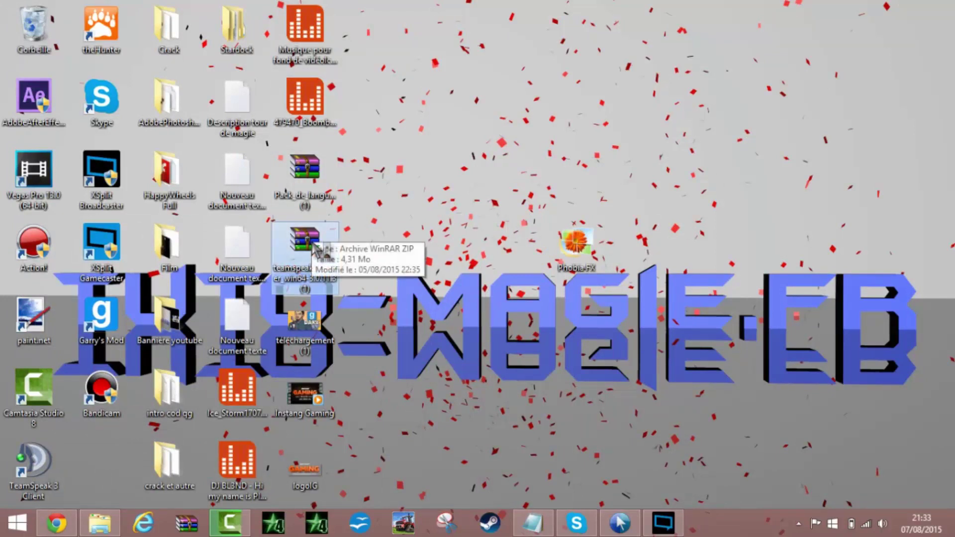
pyautogui.doubleClick(314, 249)
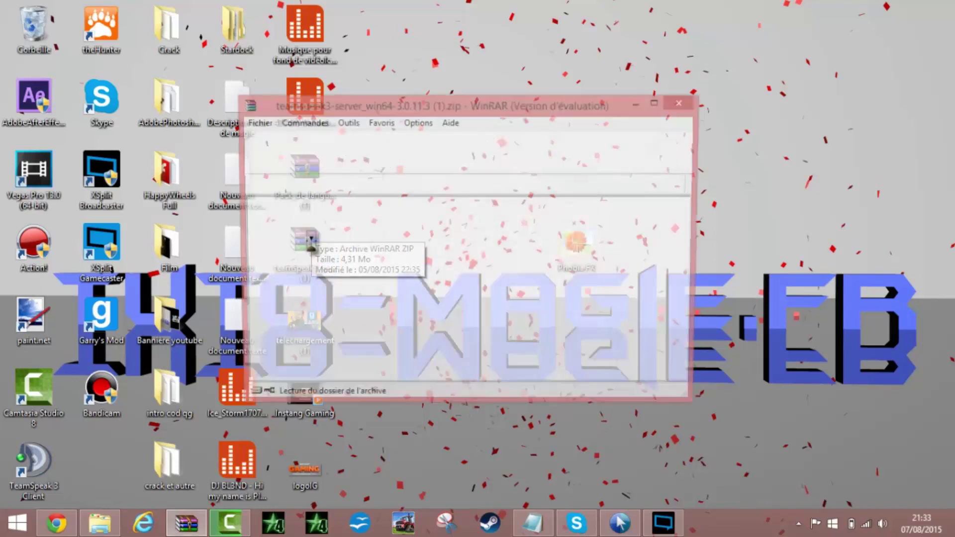
pyautogui.click(576, 197)
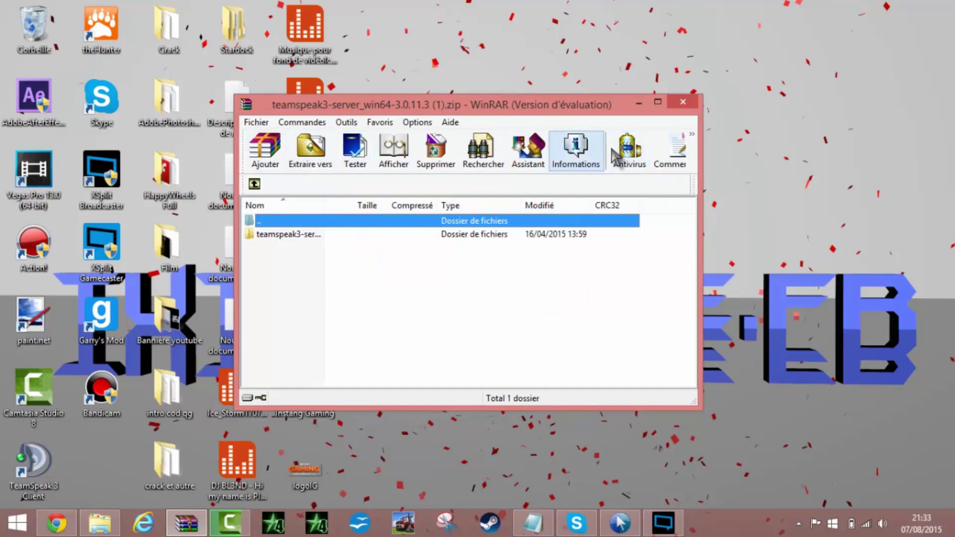
pyautogui.click(681, 105)
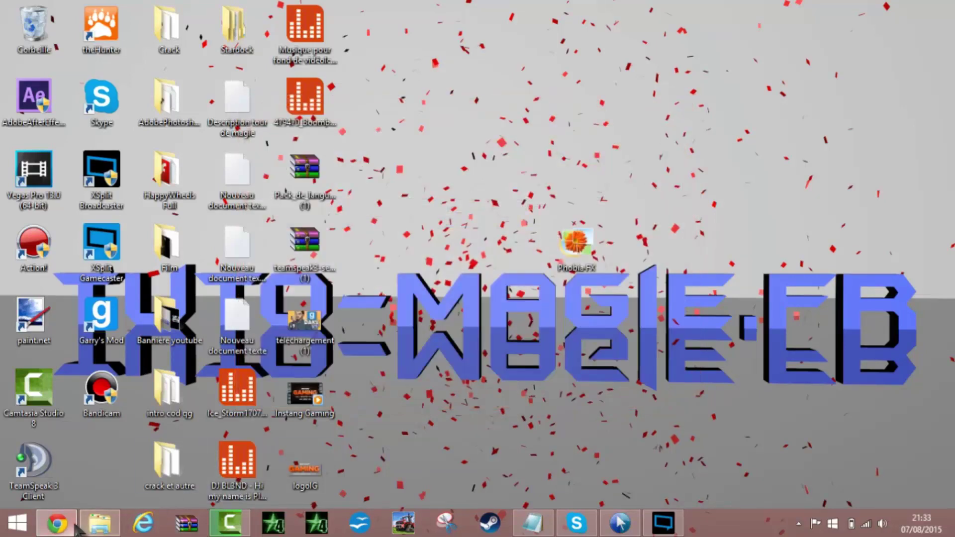
# - Place the downloaded Aeroflot cursor zip on the desktop from the browser's reduced window and minimize the browser
pyautogui.click(76, 527)
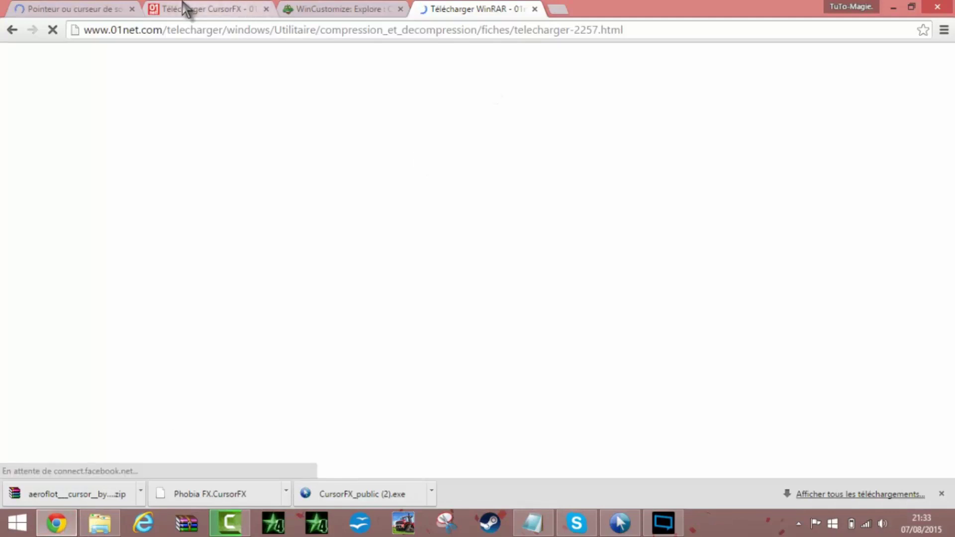
pyautogui.click(911, 6)
pyautogui.moveTo(128, 473); pyautogui.dragTo(711, 316)
pyautogui.click(425, 15)
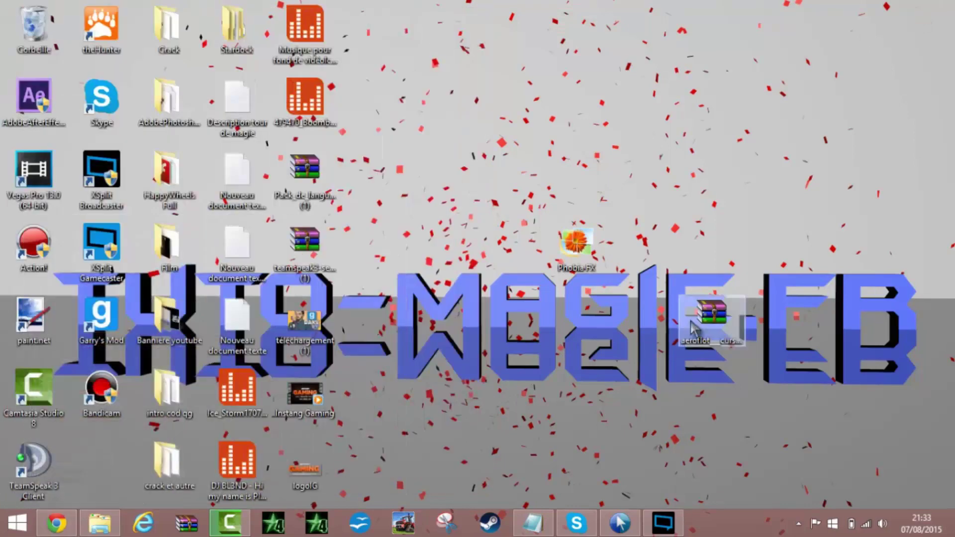
# - Open the Aeroflot cursor zip from the desktop in WinRAR, dismiss the licence notice and open its Aeroflot folder
pyautogui.doubleClick(716, 318)
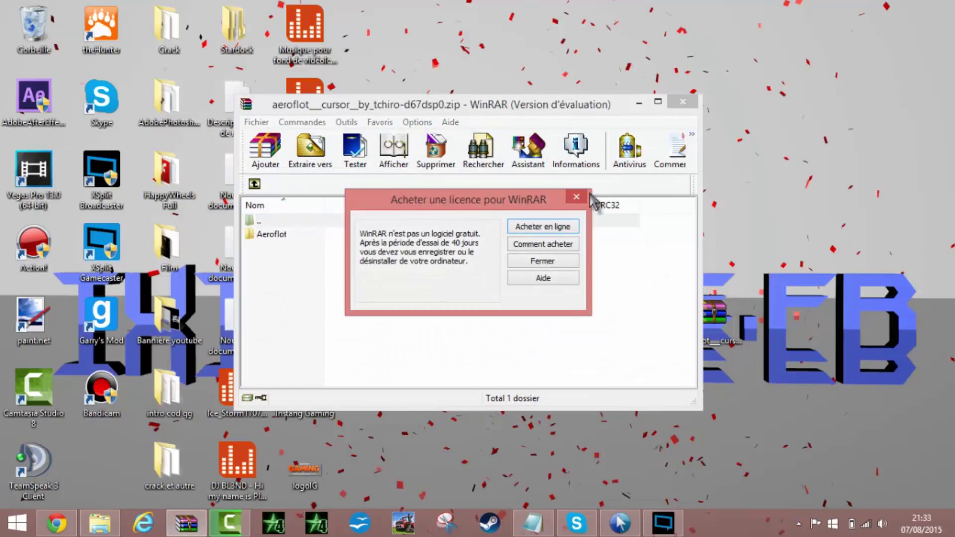
pyautogui.click(577, 197)
pyautogui.doubleClick(474, 234)
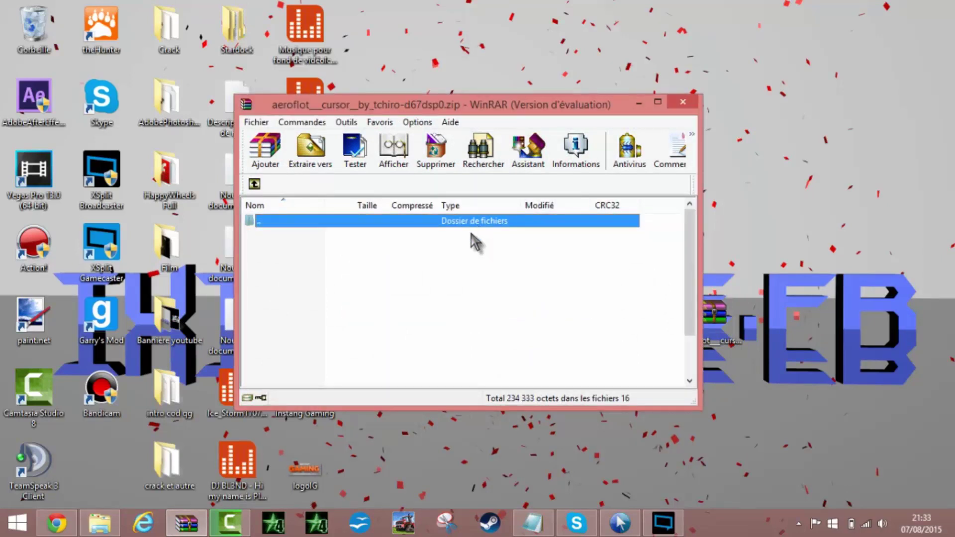
pyautogui.moveTo(686, 267); pyautogui.dragTo(696, 231)
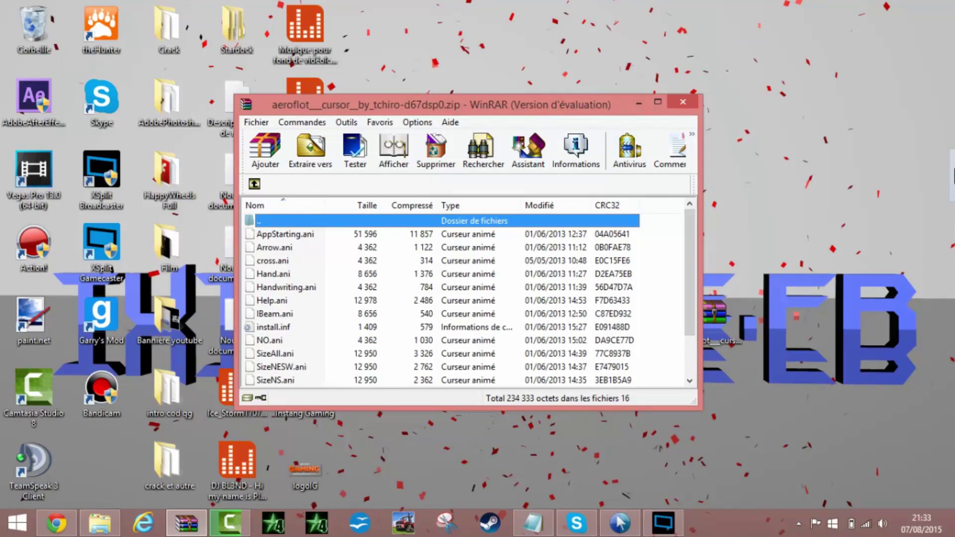
# - Return to the browser, close the blank tab, stop the video on the 01net WinRAR page and minimize the browser
pyautogui.click(56, 523)
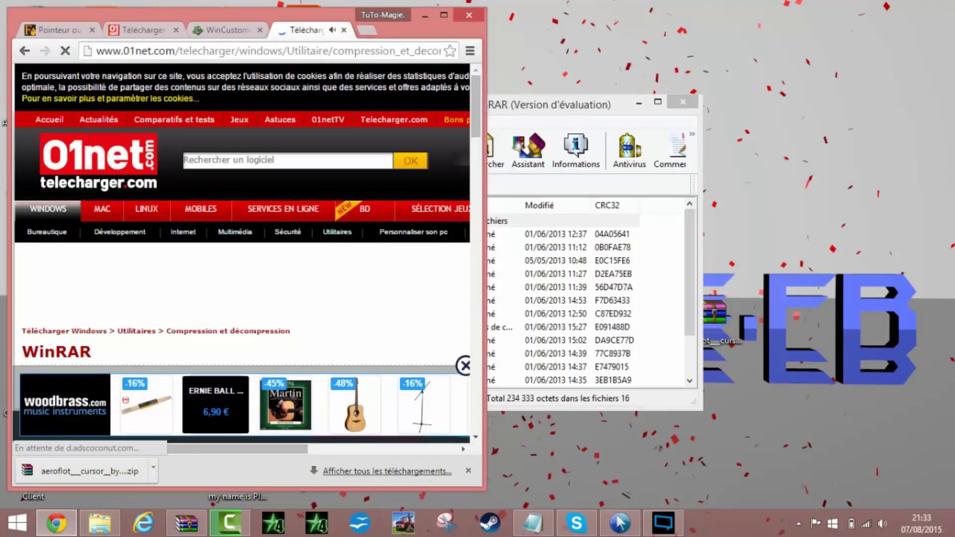
pyautogui.click(442, 14)
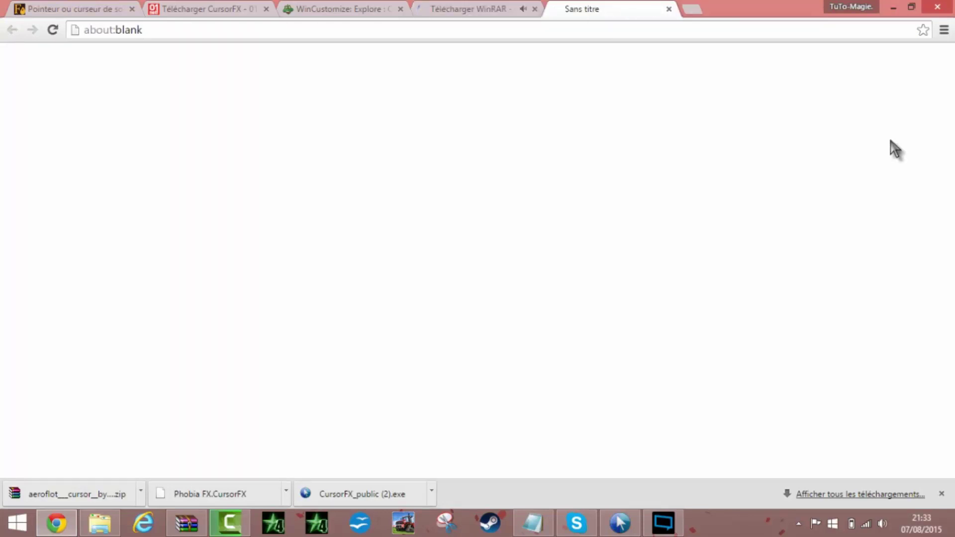
pyautogui.click(669, 10)
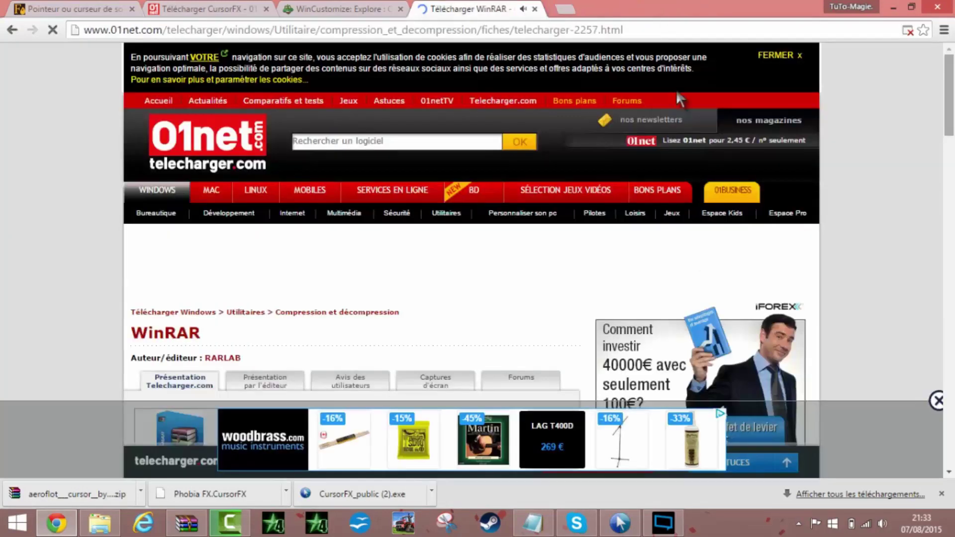
pyautogui.moveTo(949, 130); pyautogui.dragTo(947, 282)
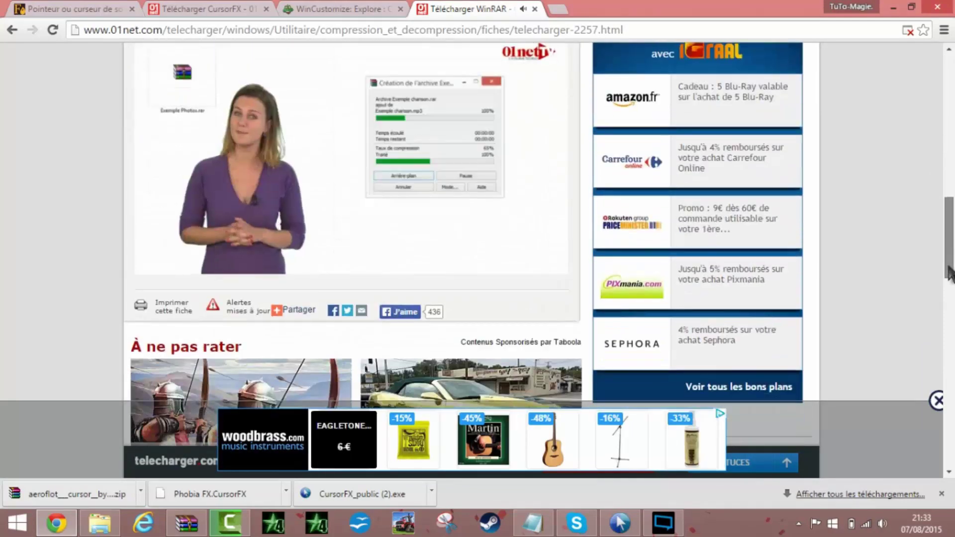
pyautogui.click(145, 271)
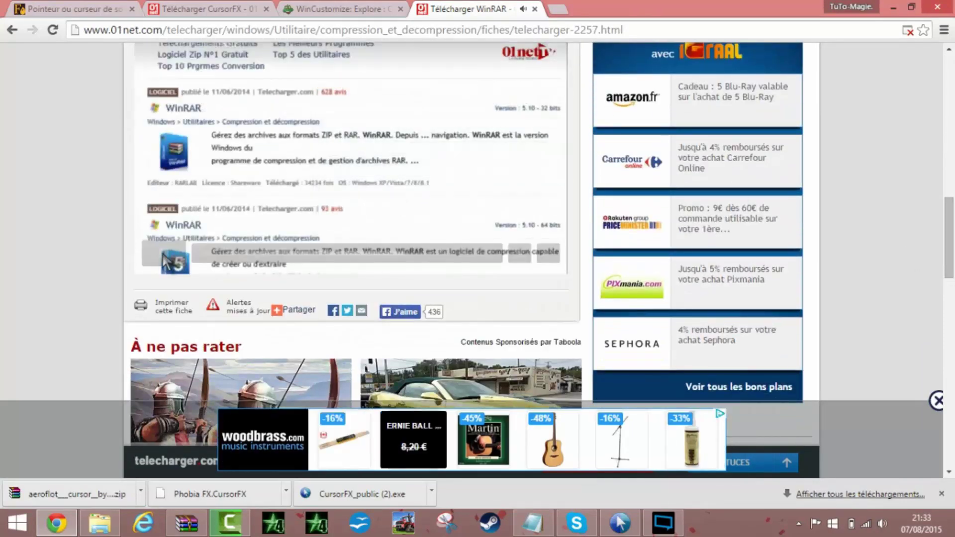
pyautogui.click(670, 9)
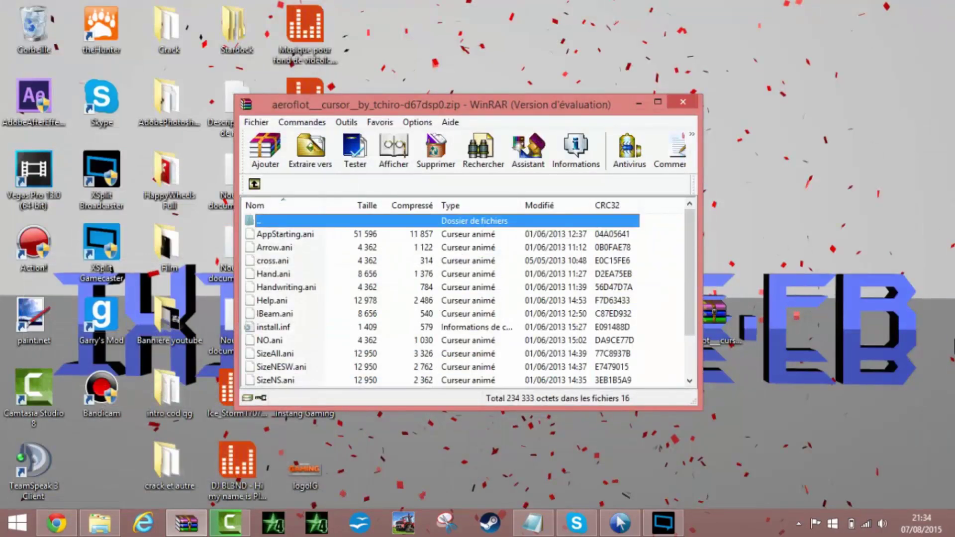
# - Minimize the WinRAR window and open the desktop's Personnalisation settings
pyautogui.press('super+c')
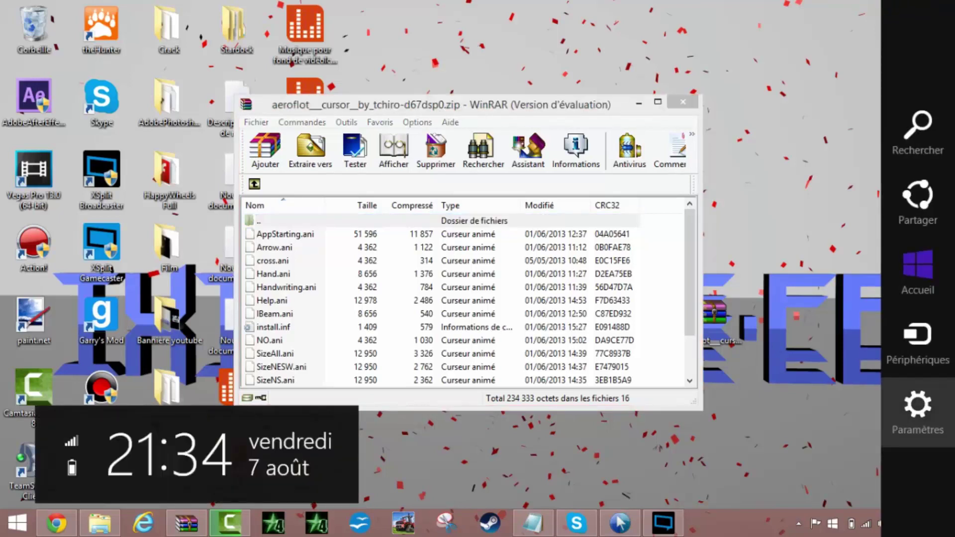
pyautogui.rightClick(779, 382)
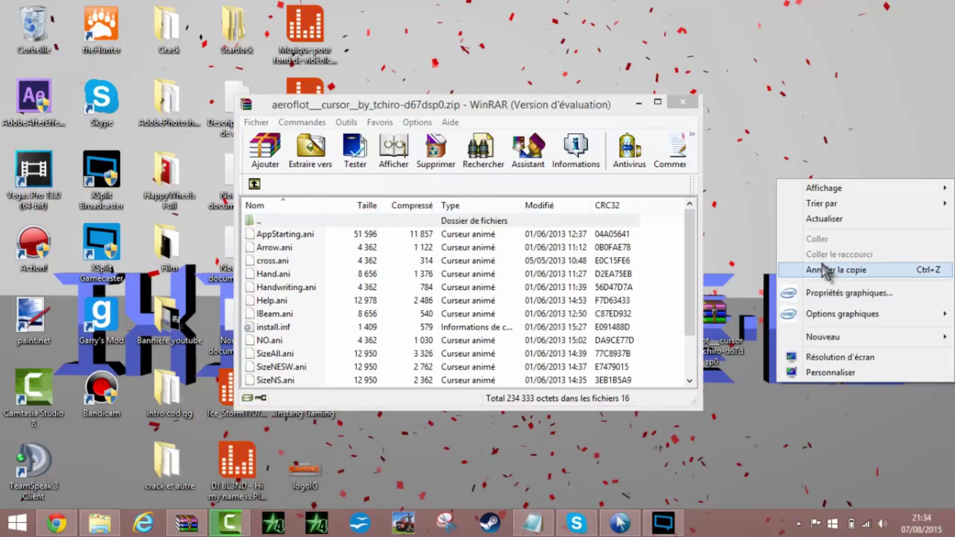
pyautogui.click(639, 103)
pyautogui.rightClick(729, 196)
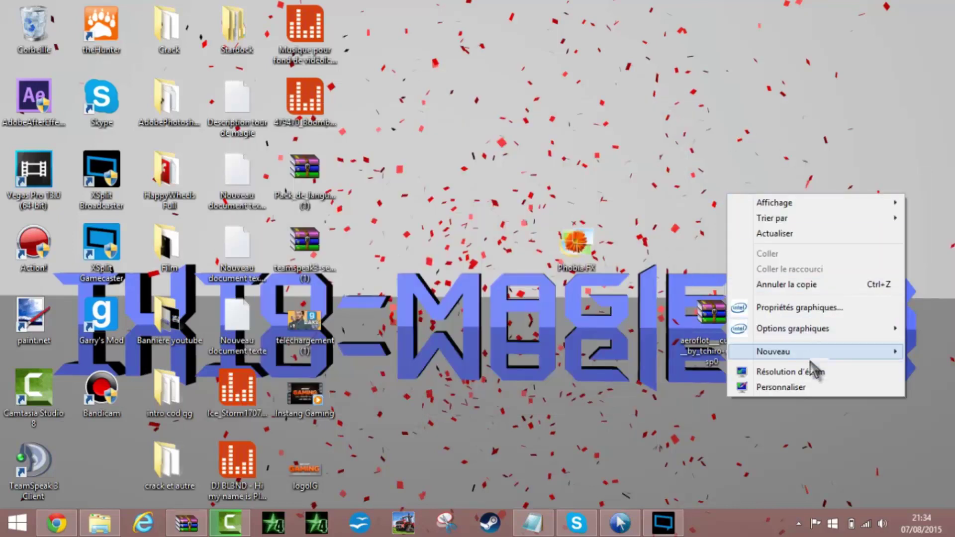
pyautogui.click(803, 388)
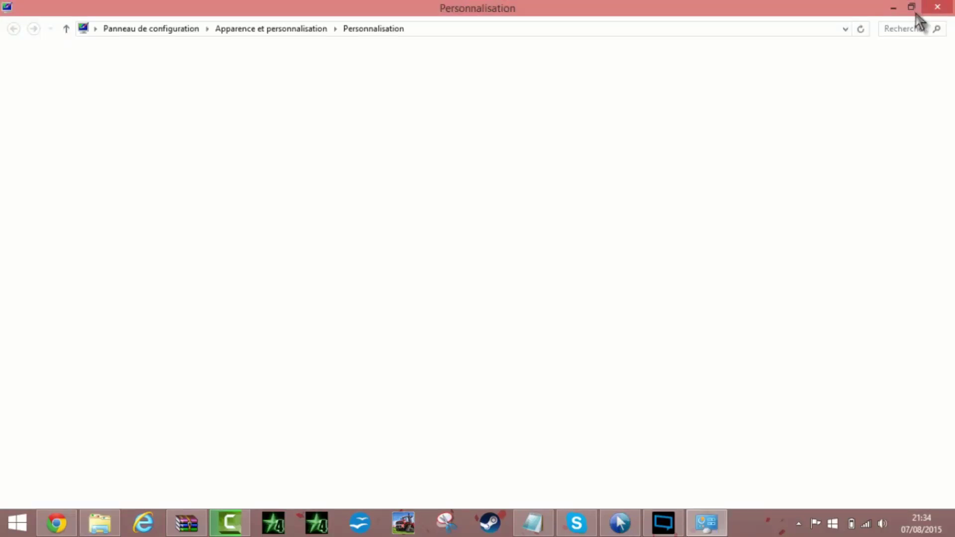
# - Reduce and reposition the Personnalisation window, and open its mouse pointer settings
pyautogui.click(912, 7)
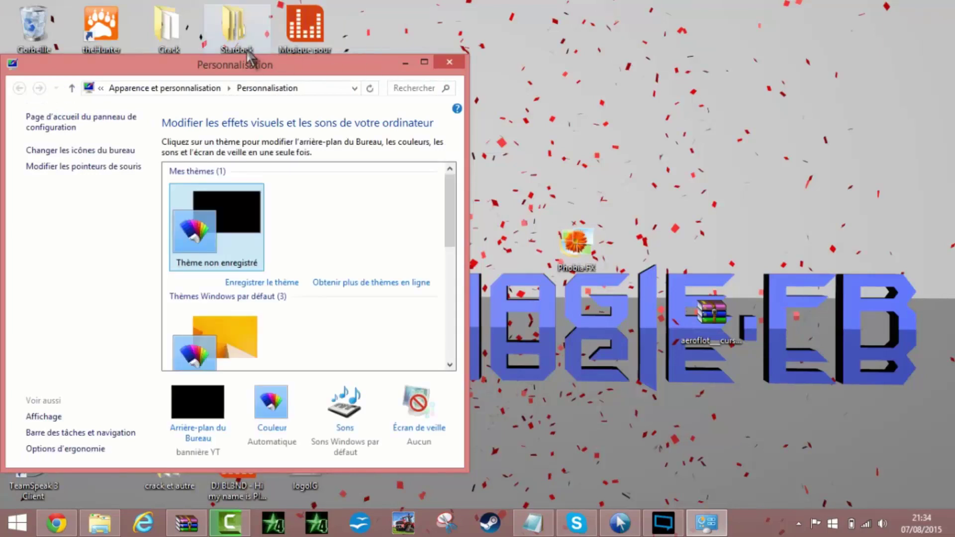
pyautogui.moveTo(246, 67); pyautogui.dragTo(594, 38)
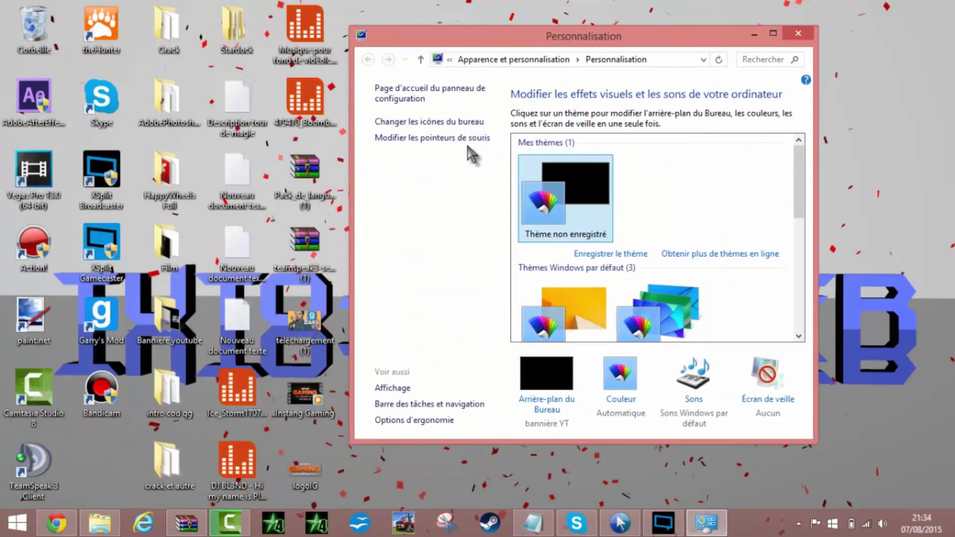
pyautogui.click(463, 142)
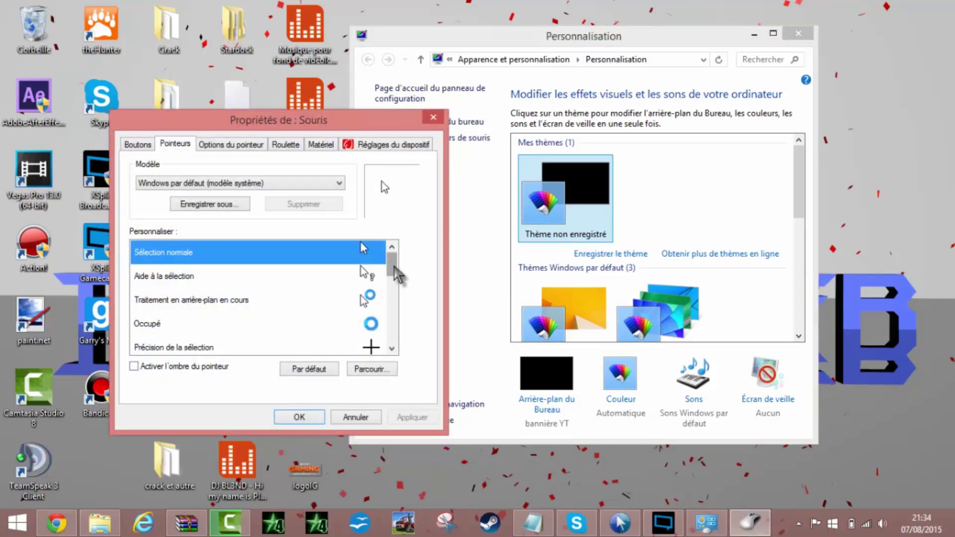
pyautogui.moveTo(393, 265)
pyautogui.mouseDown()
pyautogui.moveTo(396, 338)
pyautogui.moveTo(395, 249)
pyautogui.mouseUp()
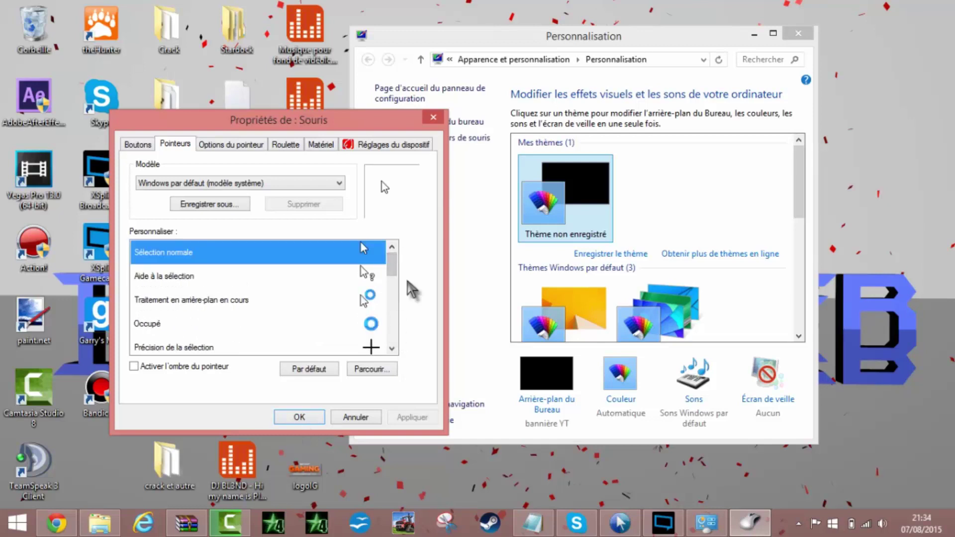
pyautogui.moveTo(353, 125); pyautogui.dragTo(599, 85)
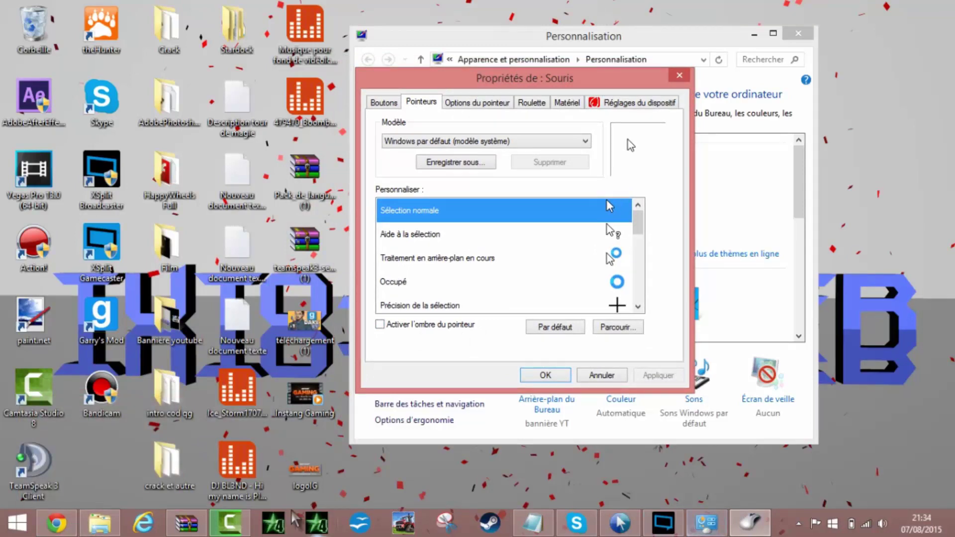
# - Restore the Aeroflot archive window and arrange it side by side with the mouse properties dialog
pyautogui.click(189, 523)
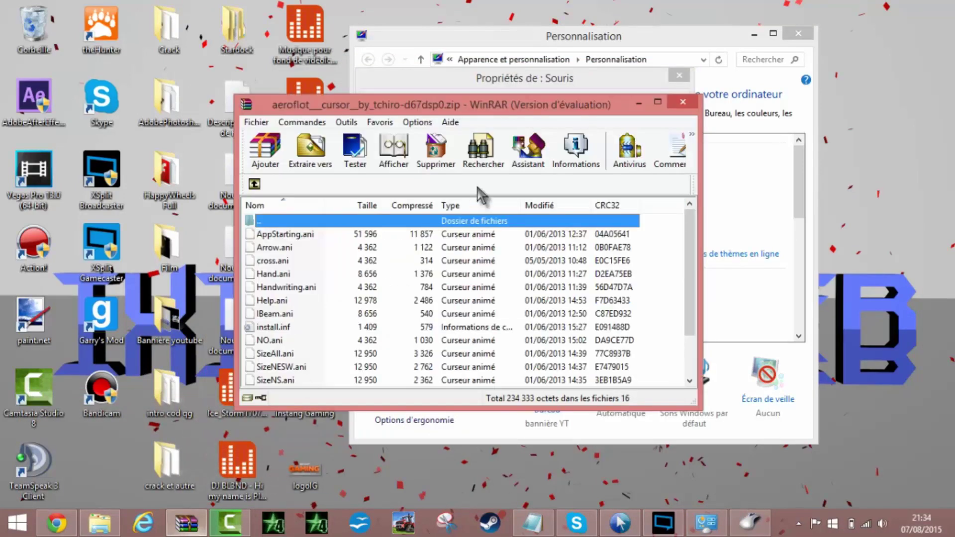
pyautogui.moveTo(551, 121); pyautogui.dragTo(306, 84)
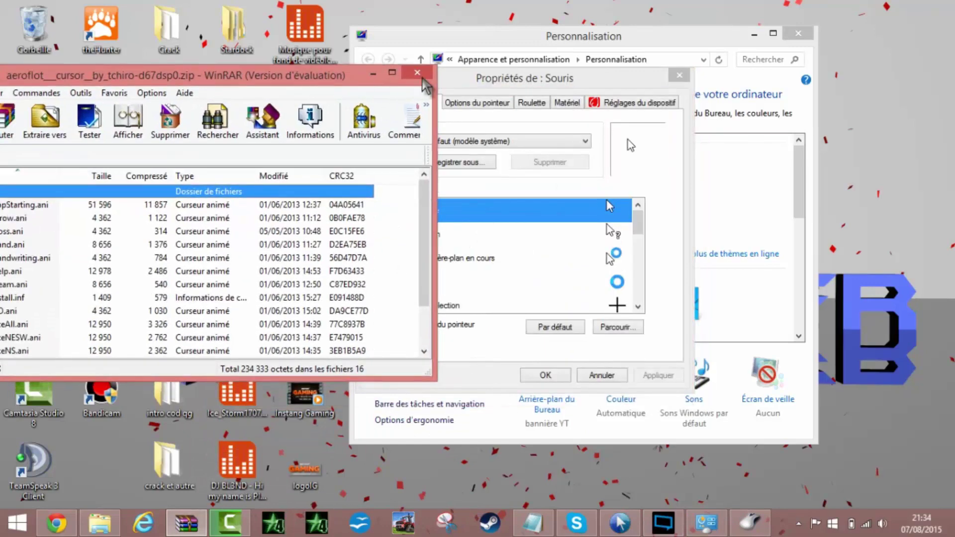
pyautogui.moveTo(552, 79); pyautogui.dragTo(756, 84)
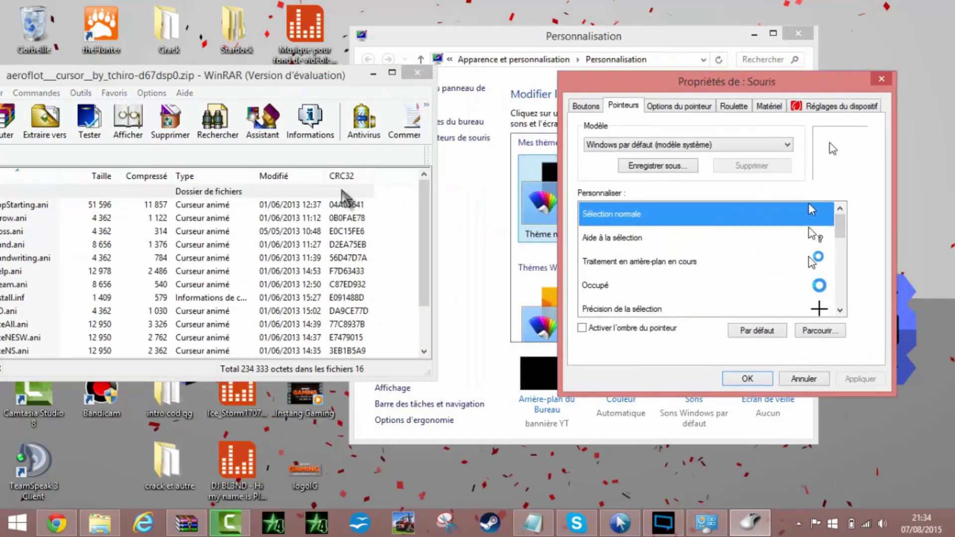
pyautogui.moveTo(348, 75); pyautogui.dragTo(410, 68)
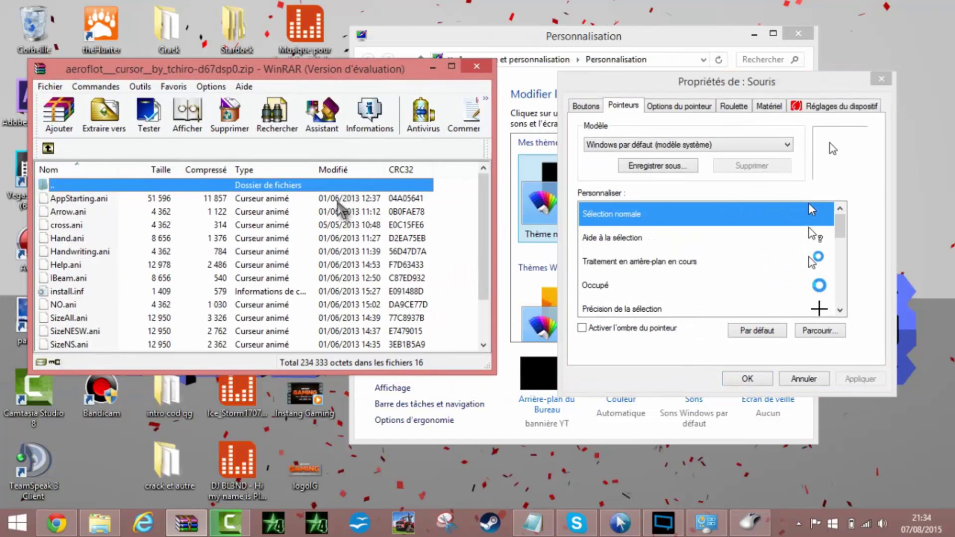
# - Try to transfer all the Aeroflot archive files into the pointer customization list, enabling the pointer shadow between attempts
pyautogui.click(342, 198)
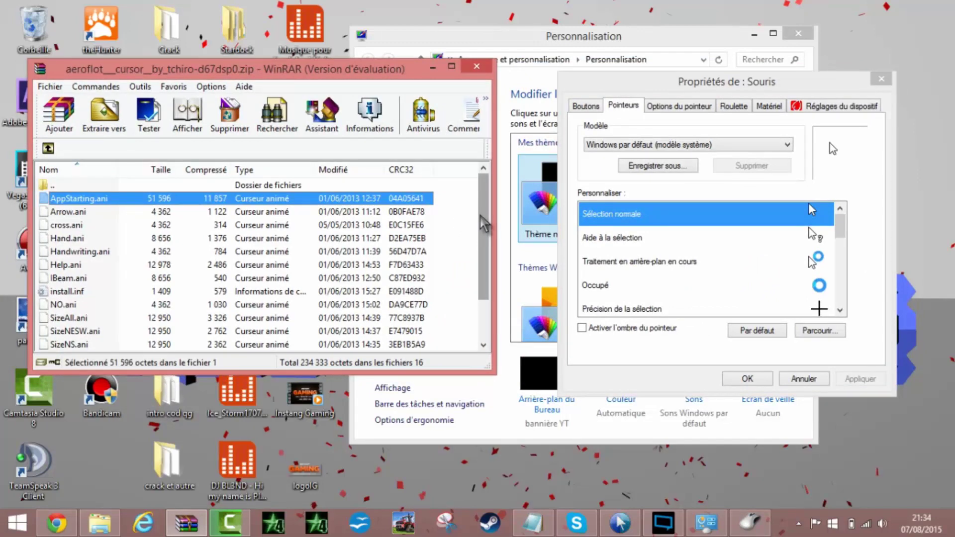
pyautogui.moveTo(484, 224); pyautogui.dragTo(482, 318)
pyautogui.hotkey('ctrl', 'a')
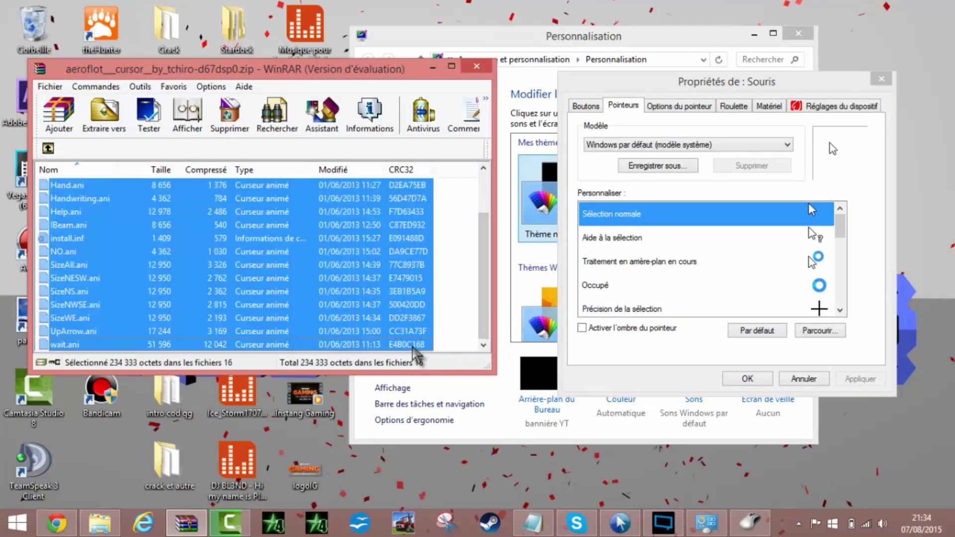
pyautogui.moveTo(324, 316); pyautogui.dragTo(669, 272)
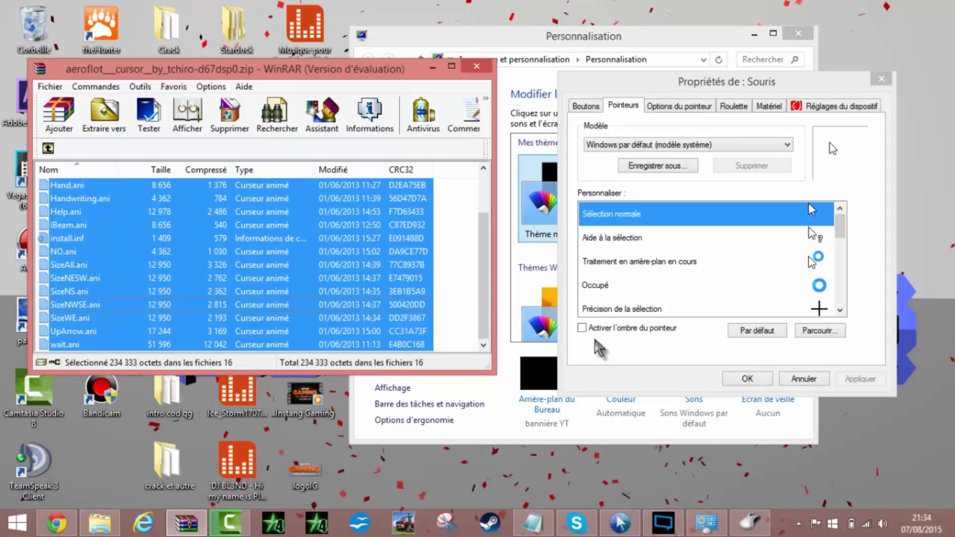
pyautogui.click(582, 328)
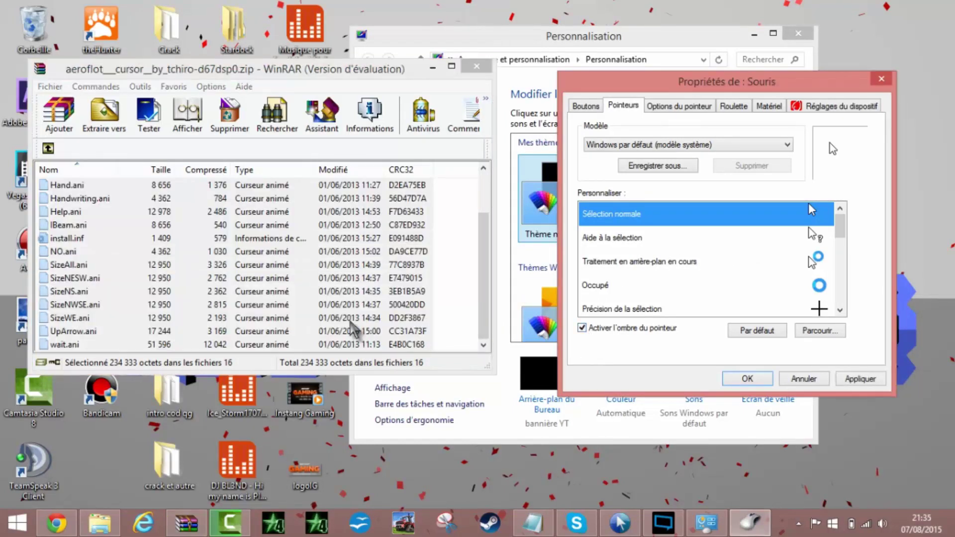
pyautogui.moveTo(353, 328); pyautogui.dragTo(648, 283)
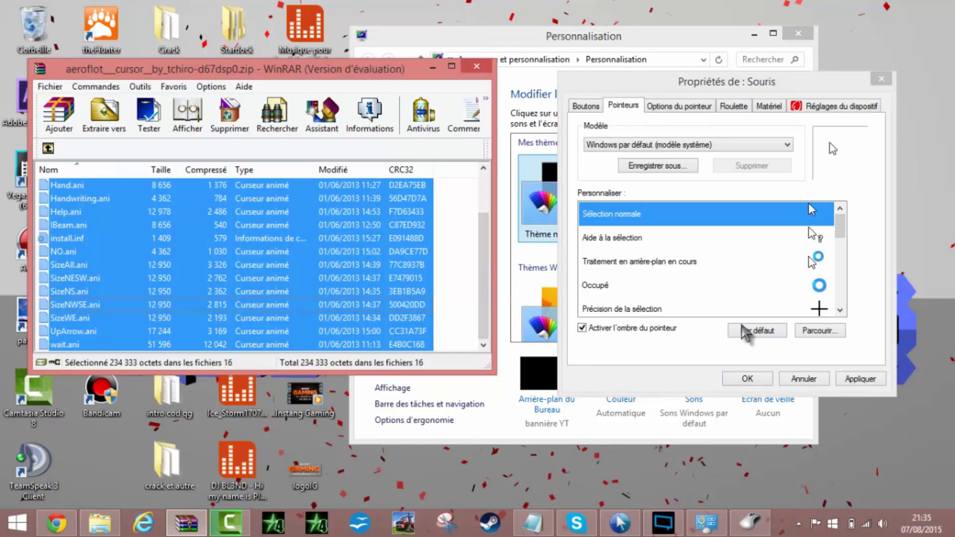
# - Look in the Bureau location for a normal selection cursor file, close the mouse dialogs and minimize Personnalisation
pyautogui.moveTo(841, 348); pyautogui.dragTo(838, 346)
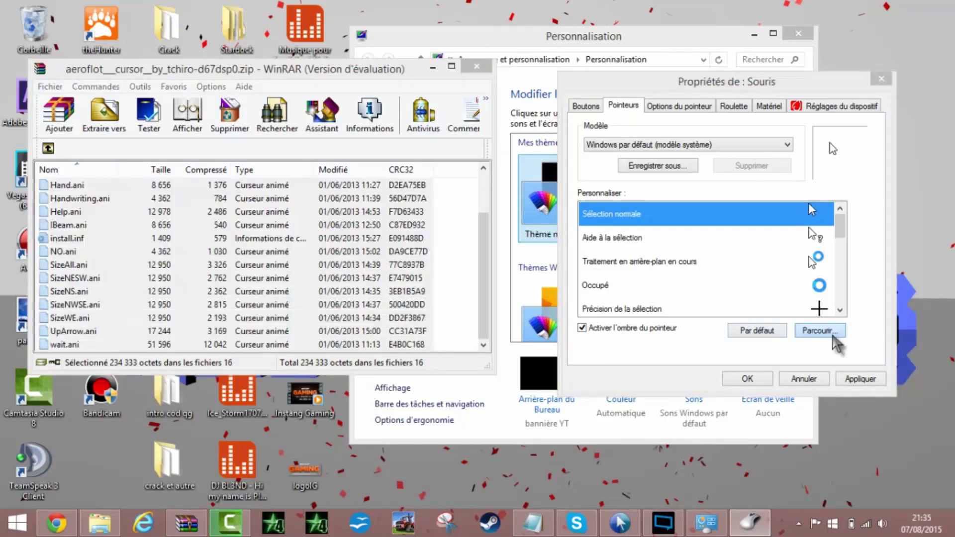
pyautogui.click(837, 343)
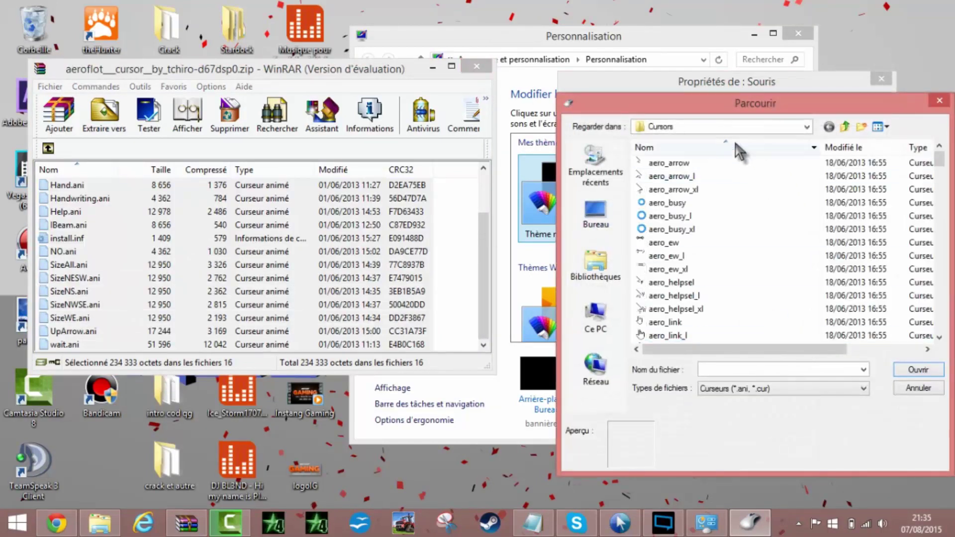
pyautogui.moveTo(743, 105); pyautogui.dragTo(614, 102)
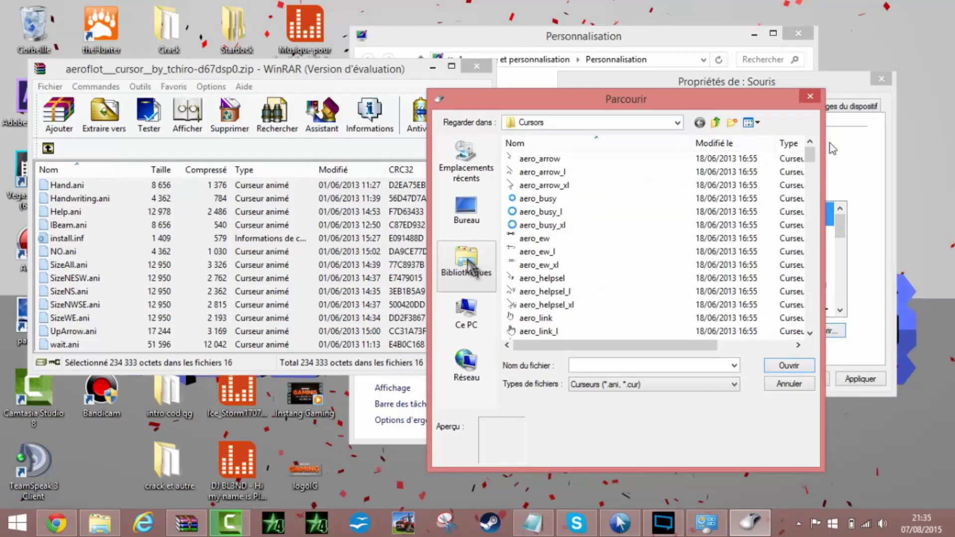
pyautogui.click(485, 218)
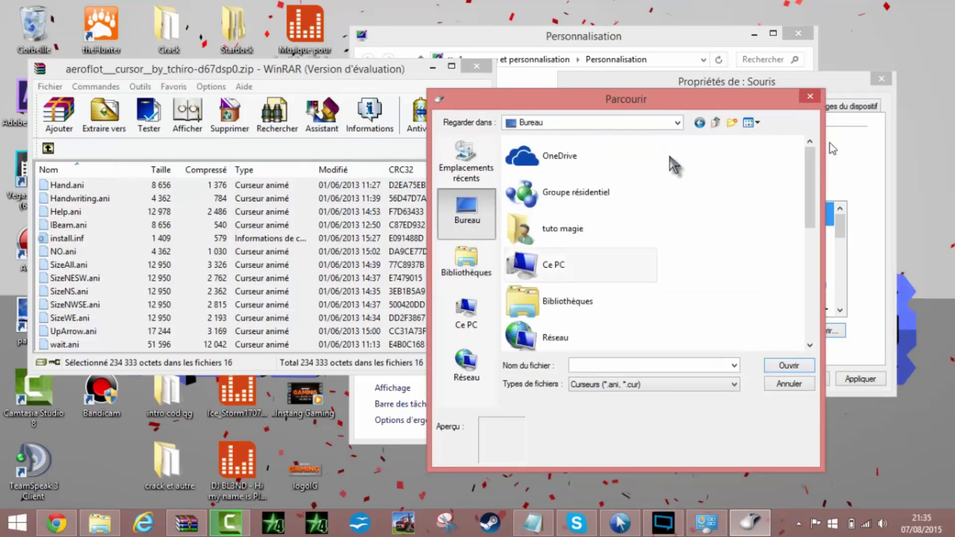
pyautogui.moveTo(810, 214); pyautogui.dragTo(812, 176)
pyautogui.click(811, 96)
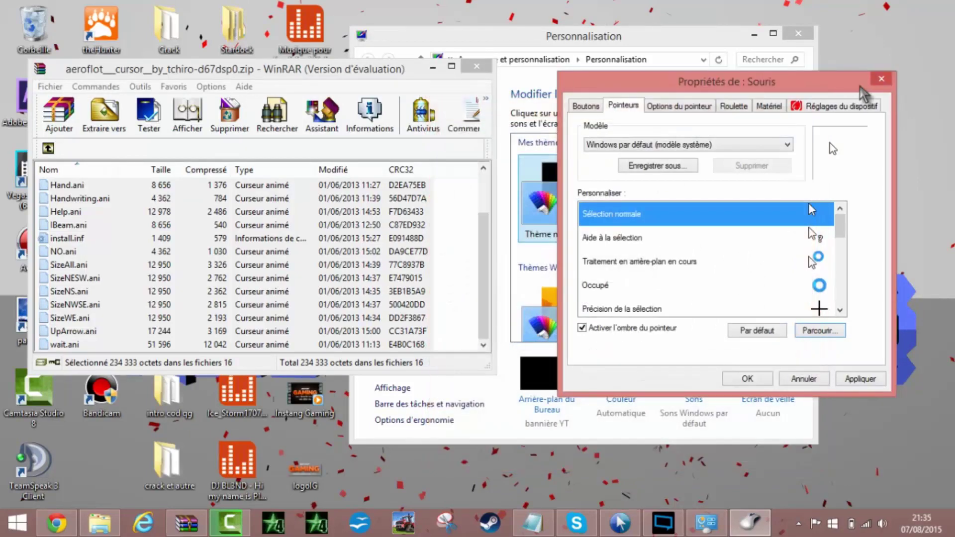
pyautogui.click(882, 78)
pyautogui.click(749, 33)
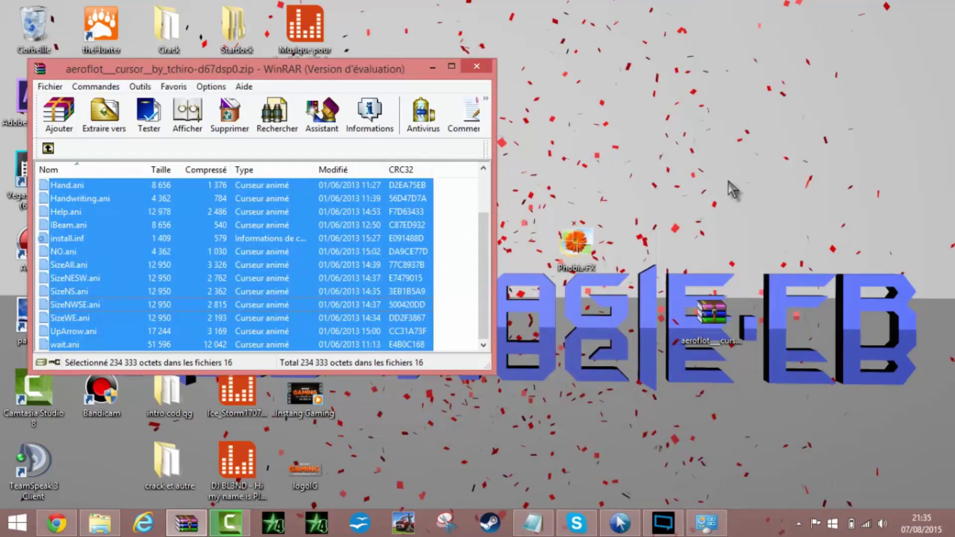
# - Try to load the aeroflot cursor archive from the Bureau as the normal selection pointer, with all file types shown
pyautogui.click(707, 522)
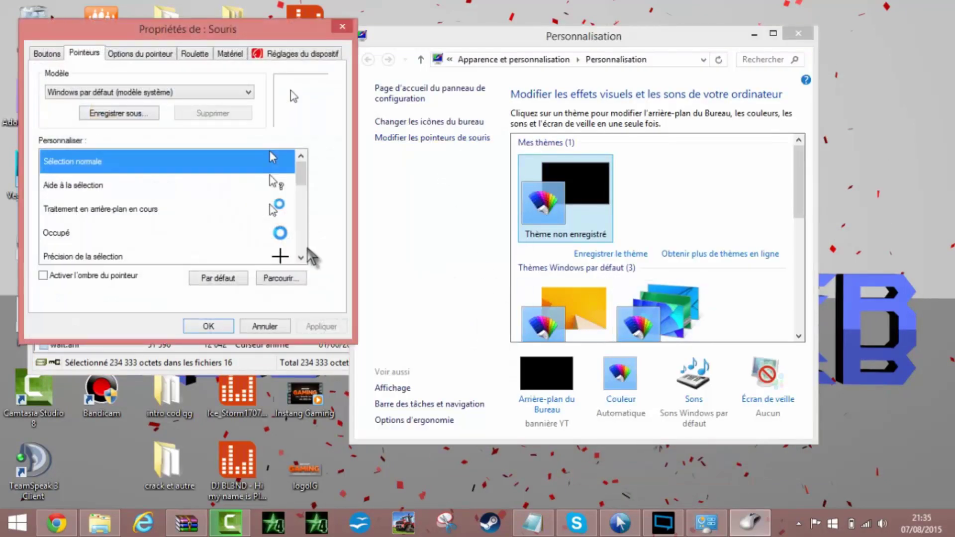
pyautogui.click(280, 278)
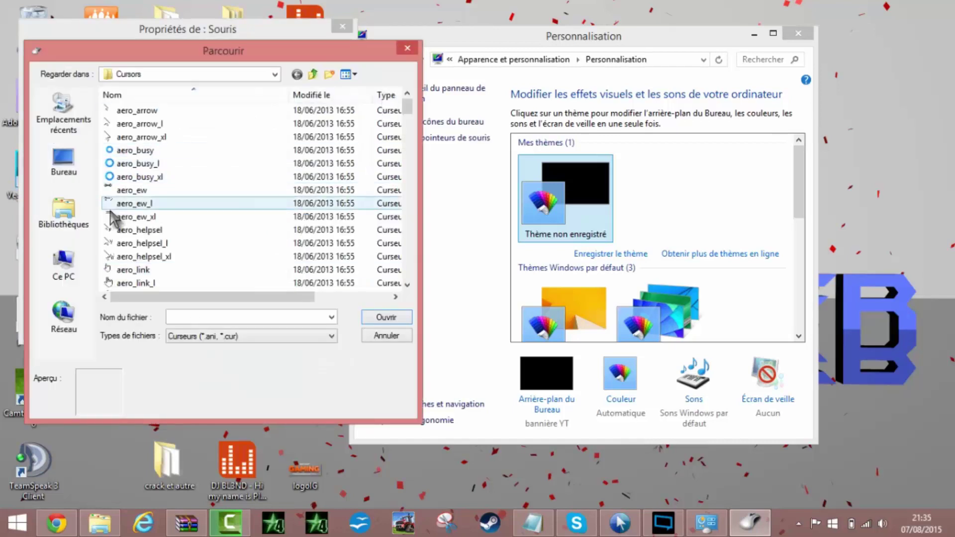
pyautogui.click(57, 159)
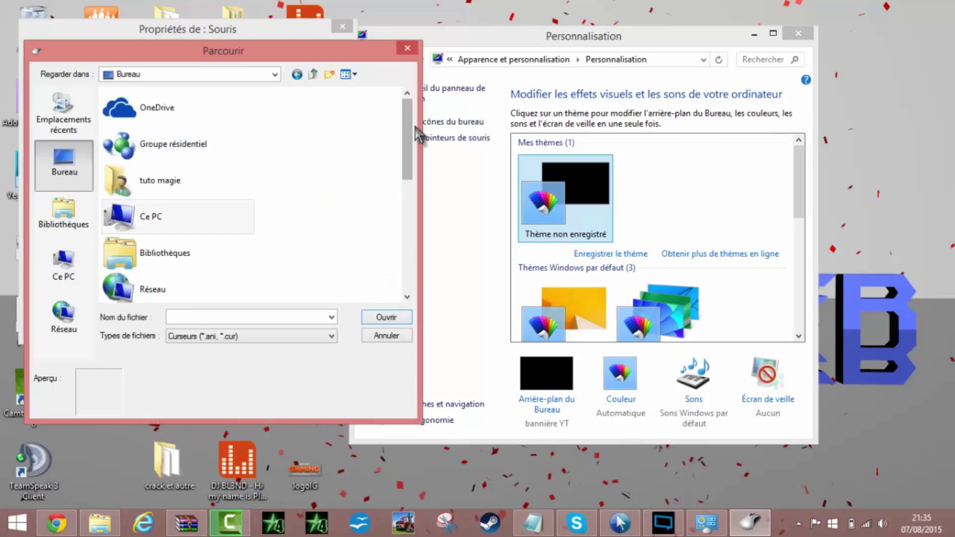
pyautogui.moveTo(409, 132); pyautogui.dragTo(413, 271)
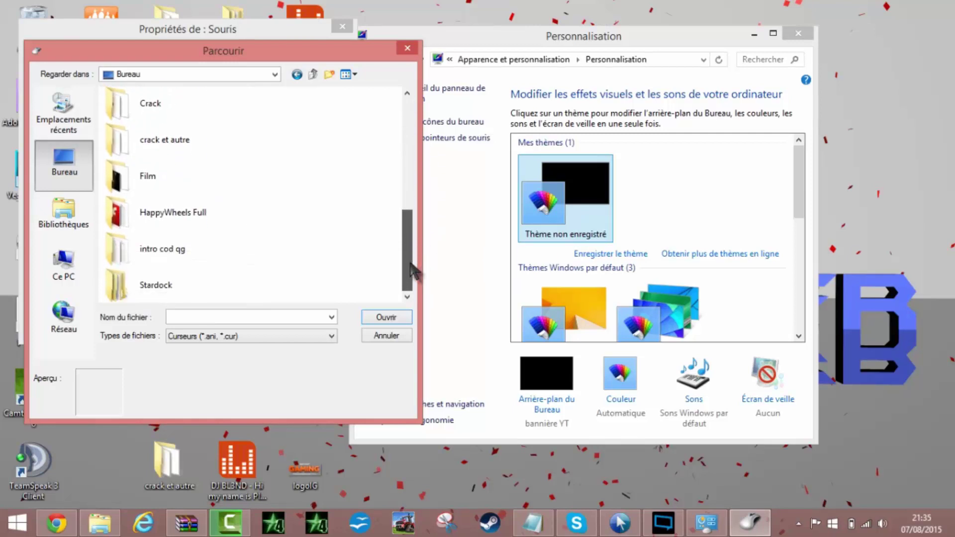
pyautogui.click(259, 338)
pyautogui.click(243, 376)
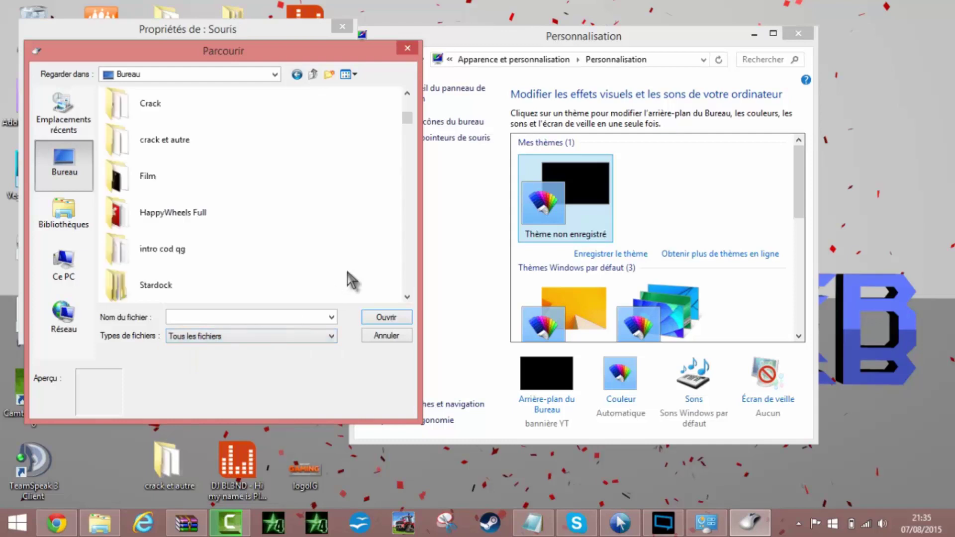
pyautogui.moveTo(407, 112); pyautogui.dragTo(407, 145)
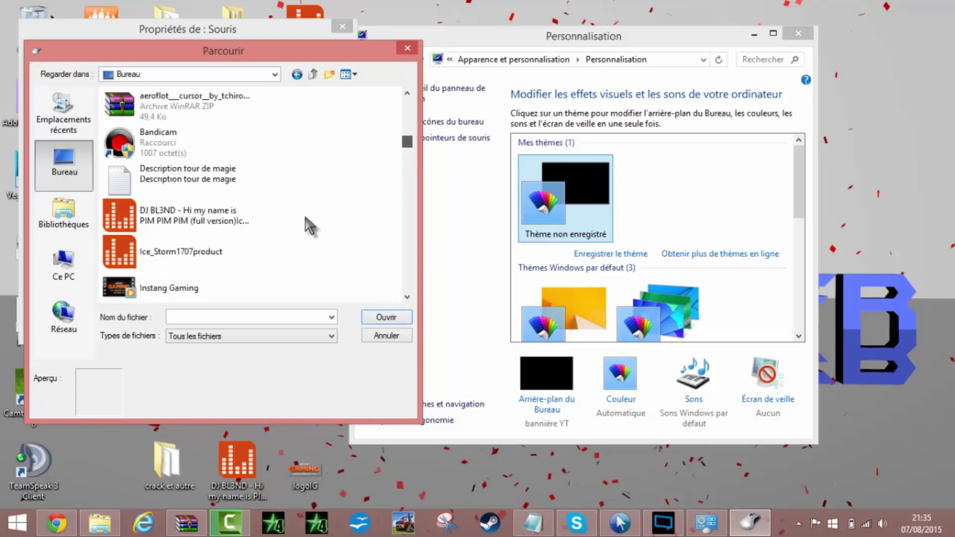
pyautogui.click(212, 122)
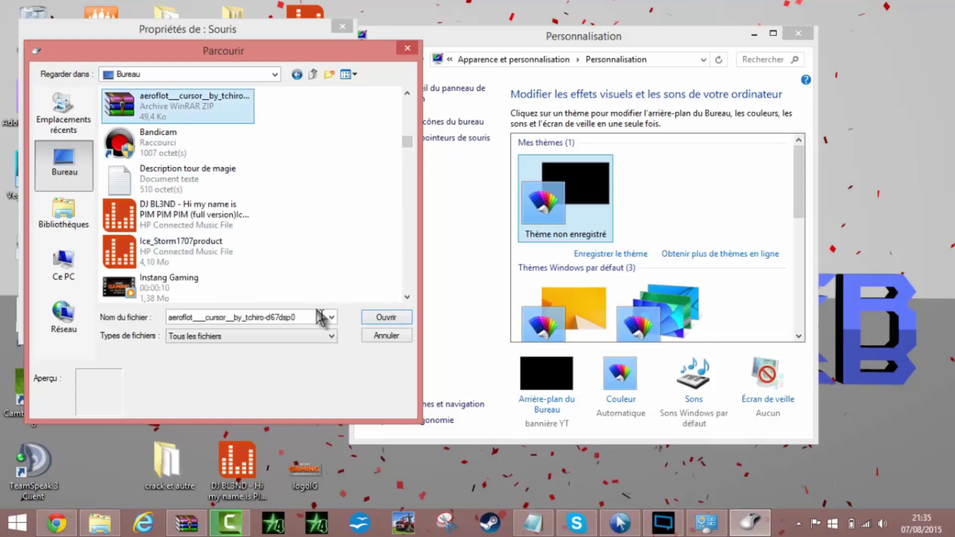
pyautogui.doubleClick(181, 111)
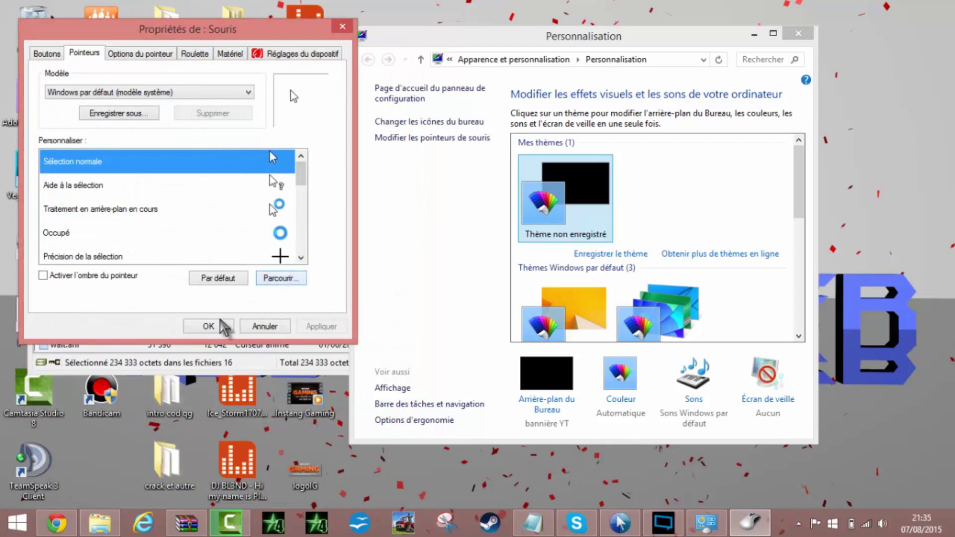
pyautogui.moveTo(302, 183); pyautogui.dragTo(302, 162)
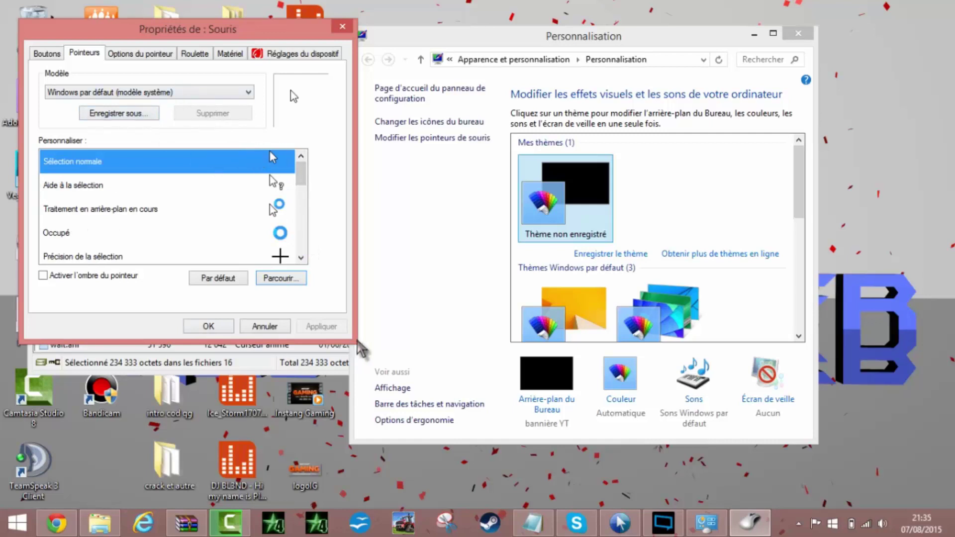
pyautogui.click(663, 522)
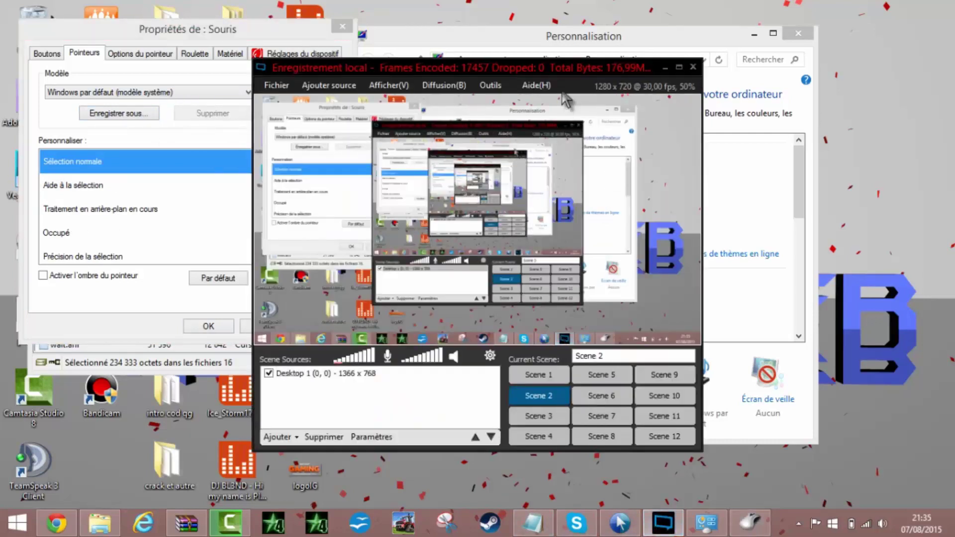
pyautogui.click(458, 92)
pyautogui.click(465, 174)
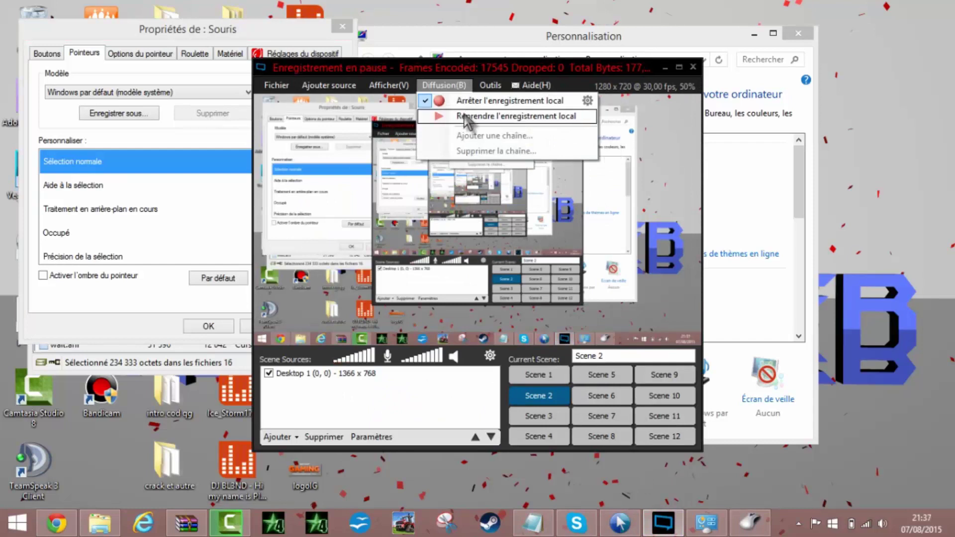
pyautogui.click(465, 174)
pyautogui.click(666, 66)
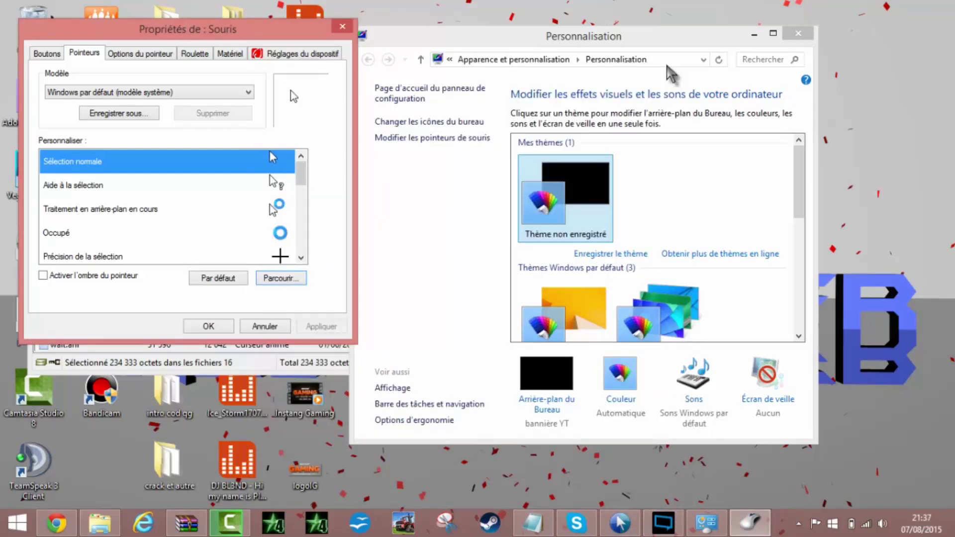
# - Look for cursor files in the Bureau and Ce PC locations, and close the browse and mouse properties dialogs
pyautogui.click(279, 279)
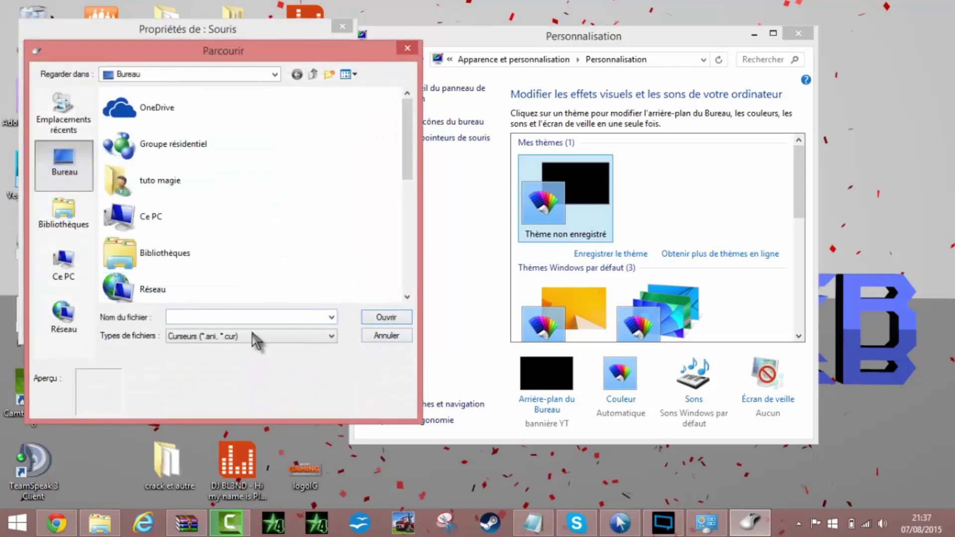
pyautogui.click(219, 343)
pyautogui.click(219, 346)
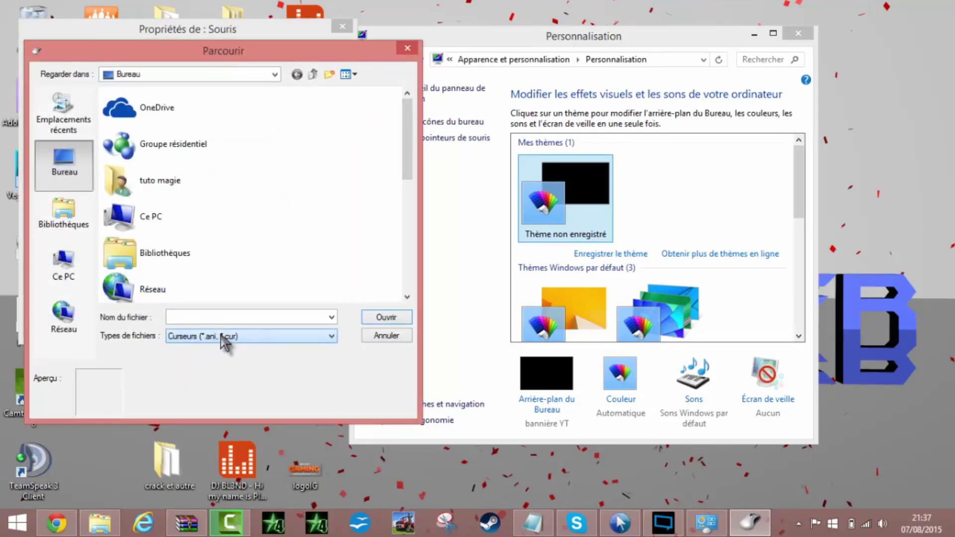
pyautogui.click(407, 49)
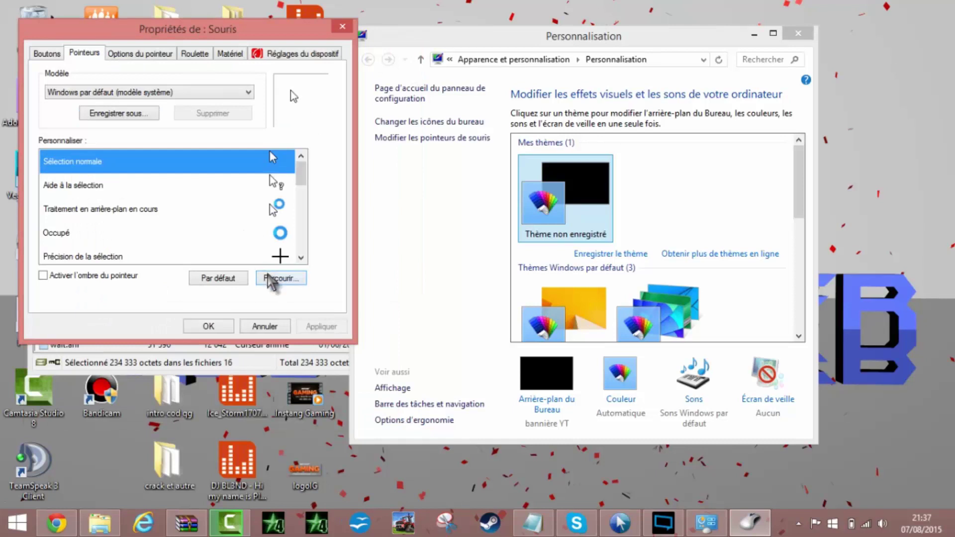
pyautogui.click(277, 278)
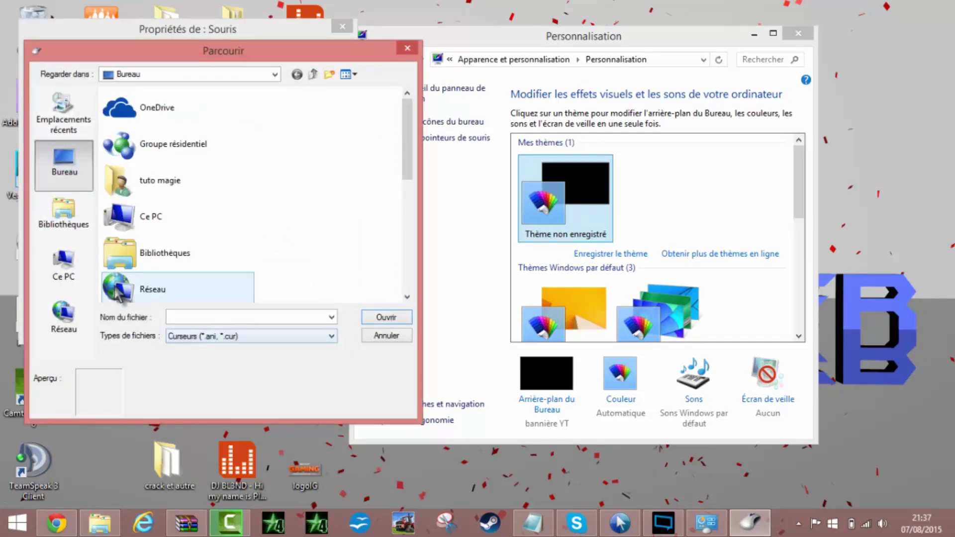
pyautogui.click(79, 270)
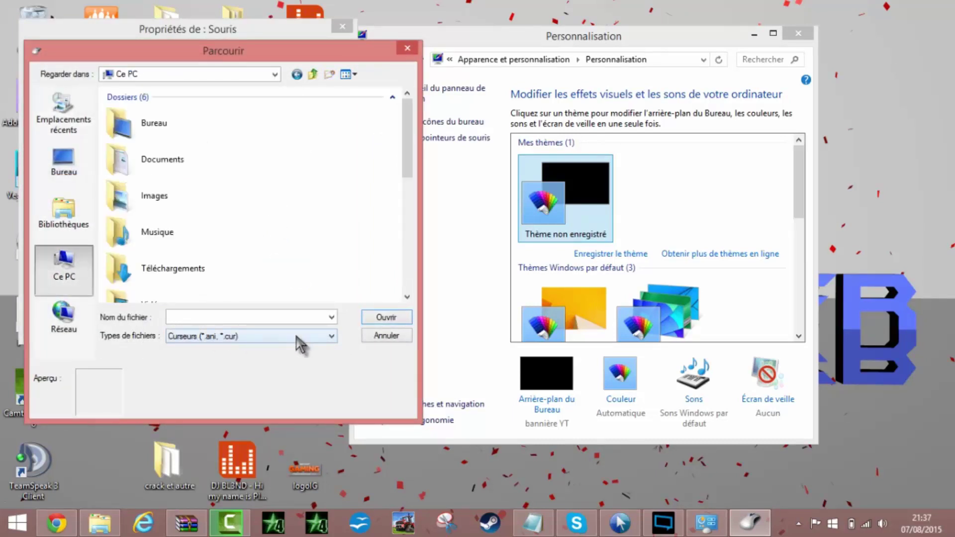
pyautogui.click(387, 336)
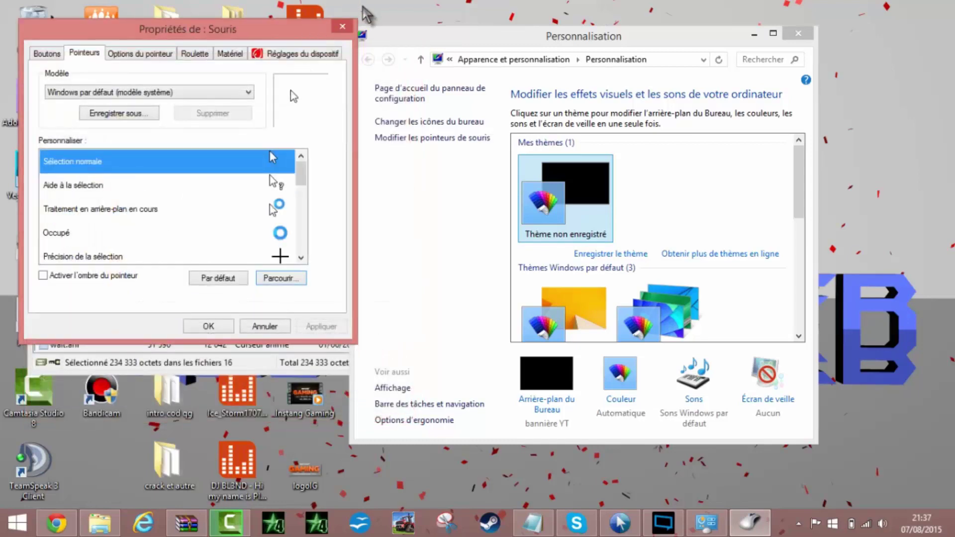
pyautogui.click(342, 27)
# - Reopen the mouse pointer settings, browse for a normal selection cursor and place the browse dialog beside the mouse properties
pyautogui.click(399, 139)
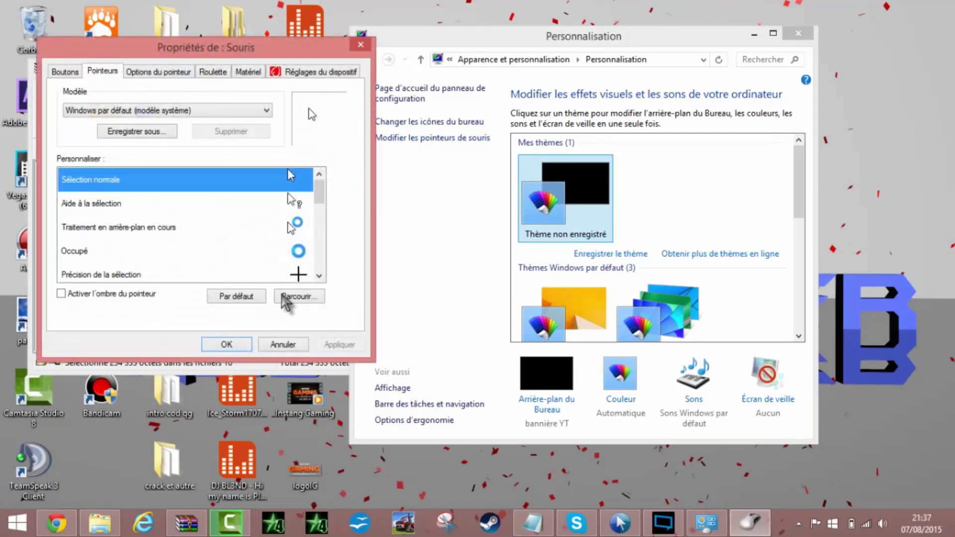
pyautogui.click(287, 300)
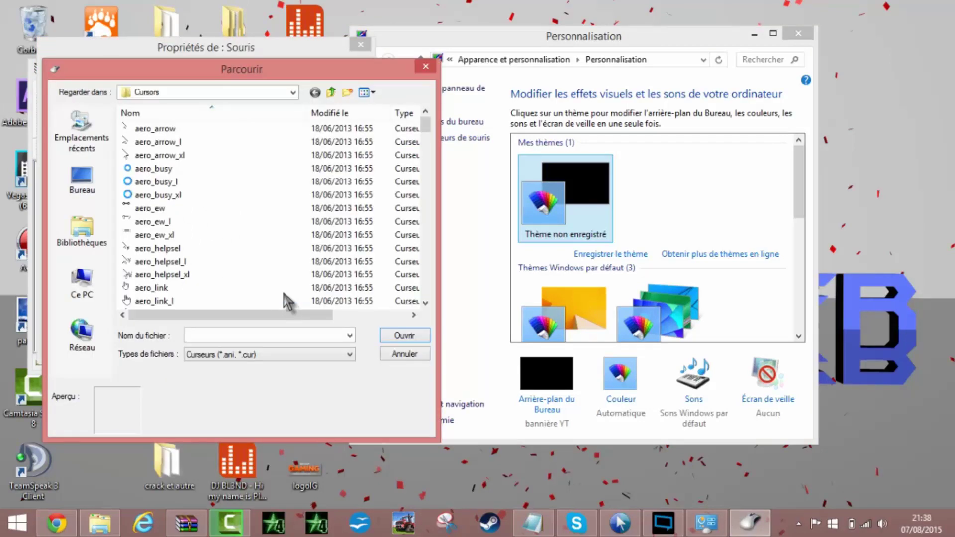
pyautogui.moveTo(299, 77); pyautogui.dragTo(707, 42)
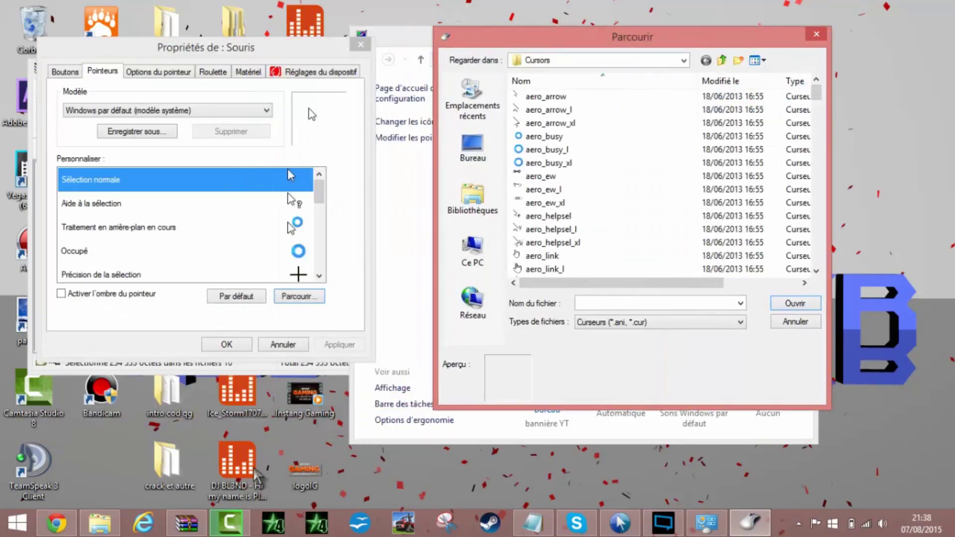
# - Move all files from the Aeroflot archive into the Windows Cursors folder, granting administrator rights for all items
pyautogui.click(186, 528)
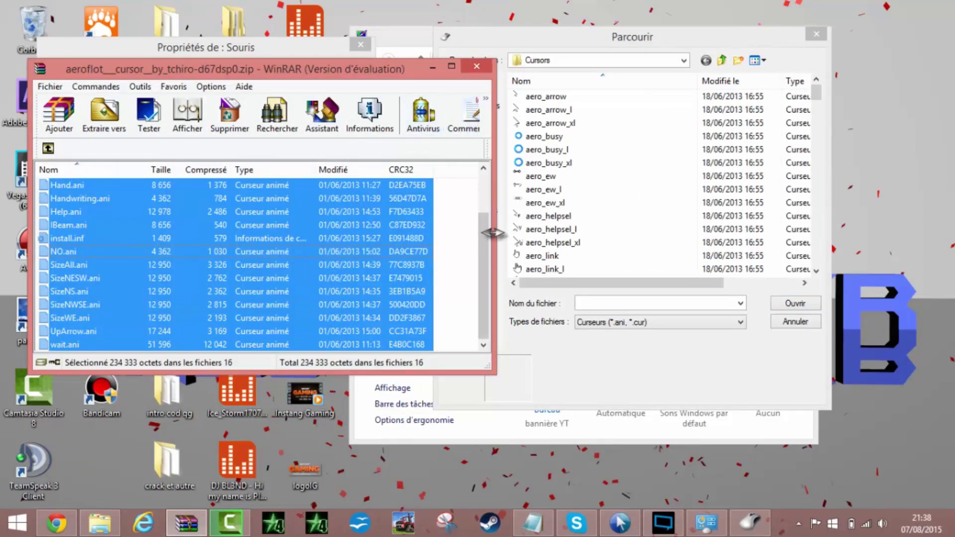
pyautogui.click(468, 244)
pyautogui.click(406, 186)
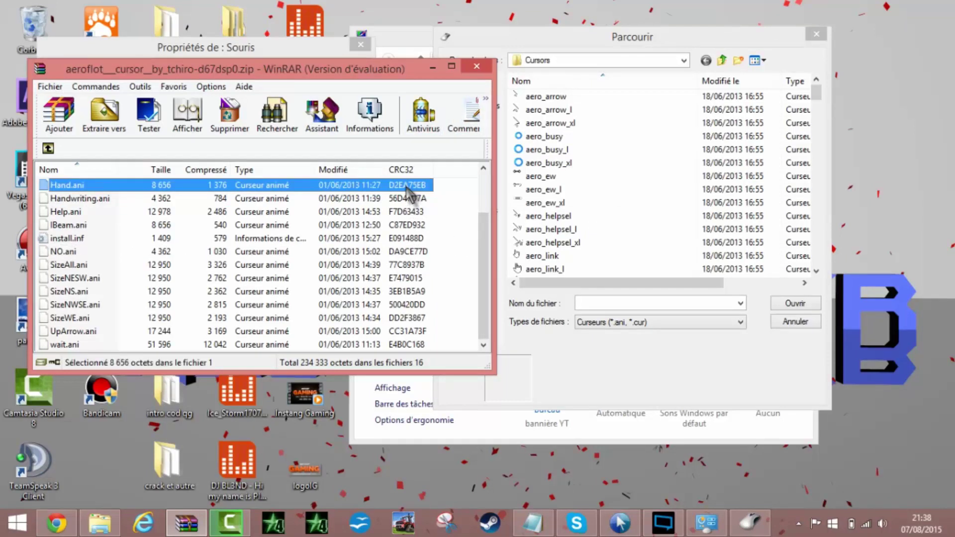
pyautogui.moveTo(479, 244); pyautogui.dragTo(481, 193)
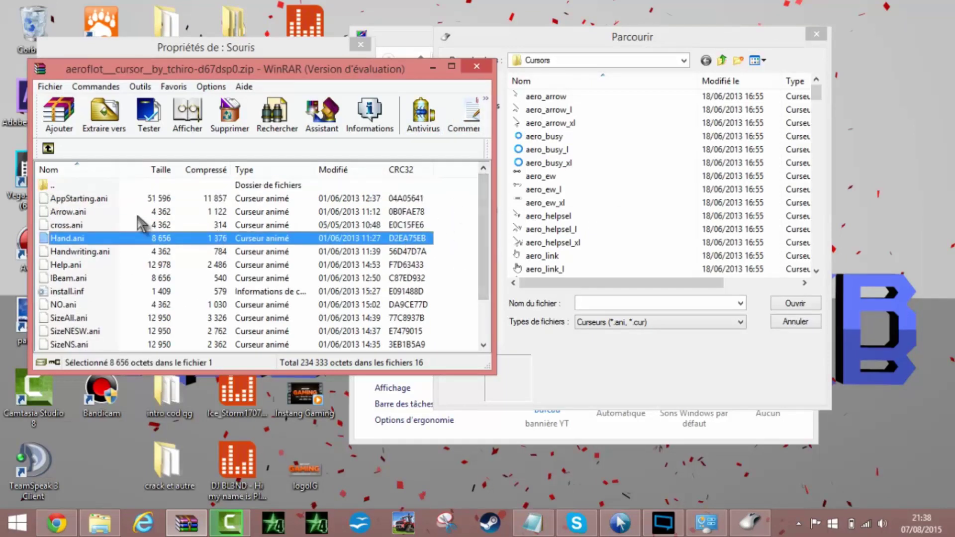
pyautogui.click(90, 199)
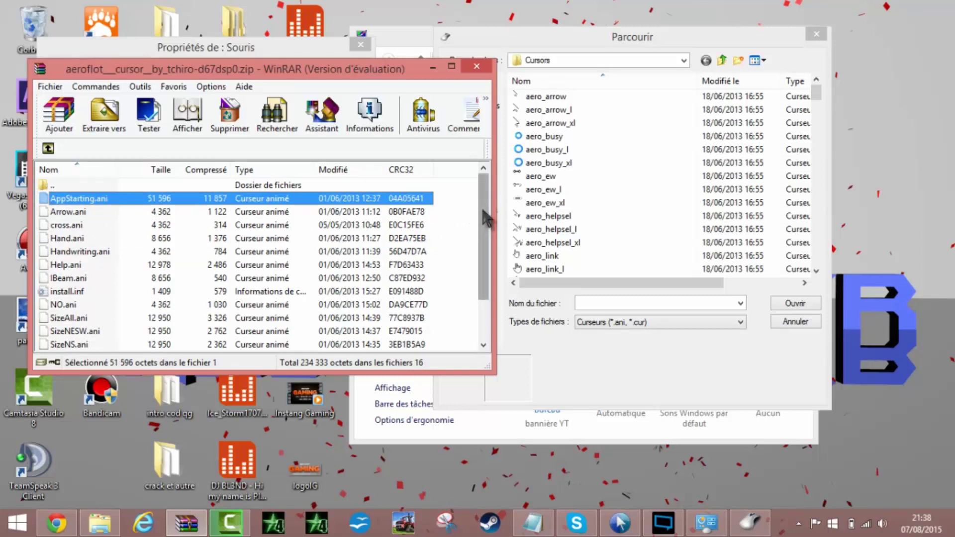
pyautogui.moveTo(485, 219); pyautogui.dragTo(470, 332)
pyautogui.keyDown('shift'); pyautogui.click(424, 346); pyautogui.keyUp('shift')
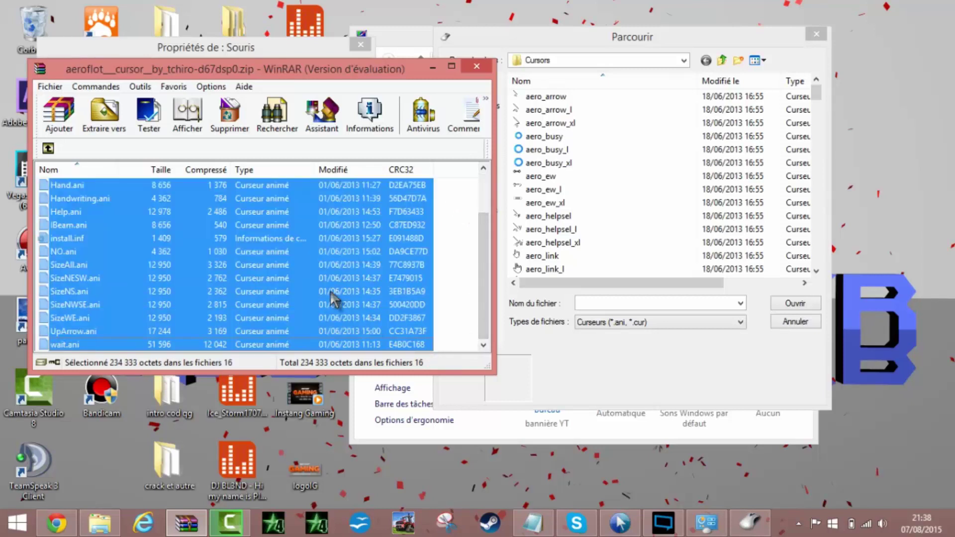
pyautogui.moveTo(244, 273); pyautogui.dragTo(617, 206)
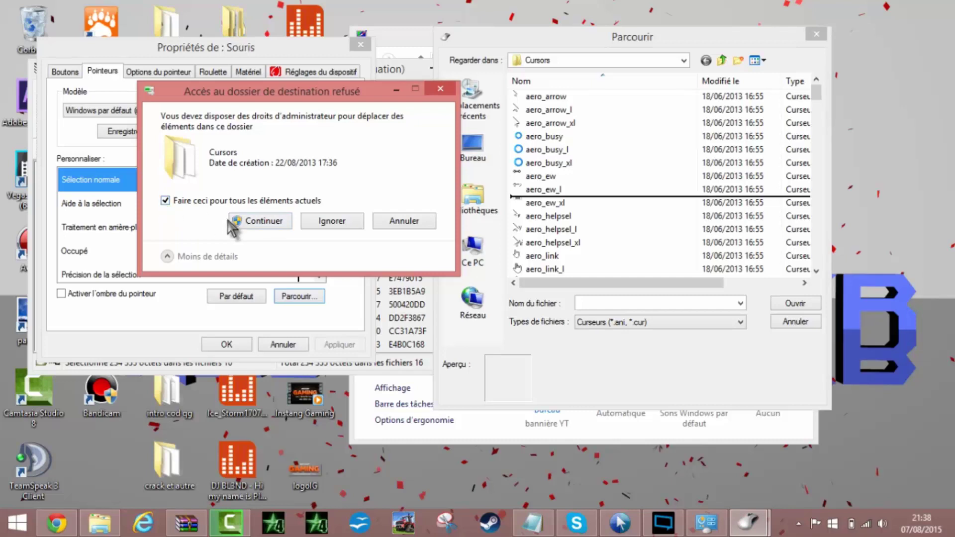
pyautogui.click(239, 222)
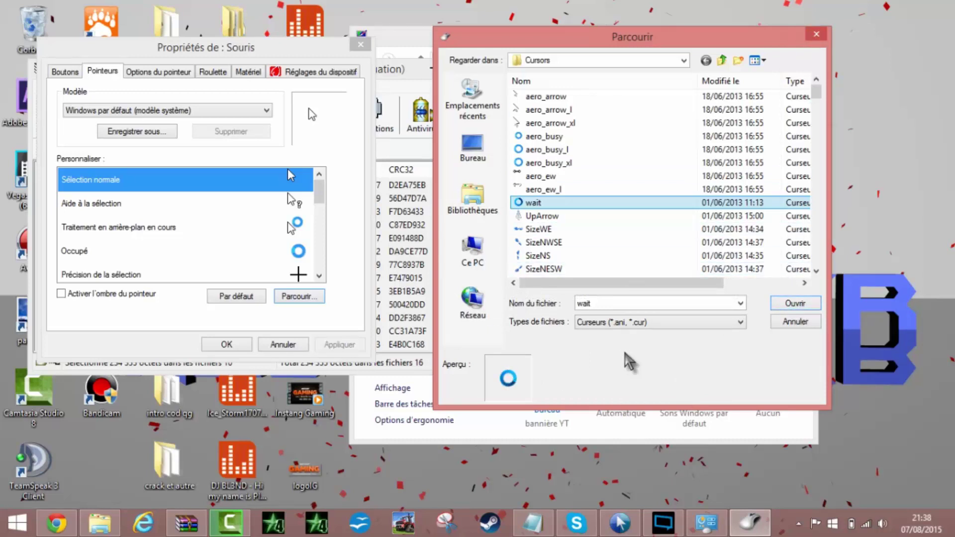
# - Assign the wait cursor to the Sélection normale pointer
pyautogui.click(796, 305)
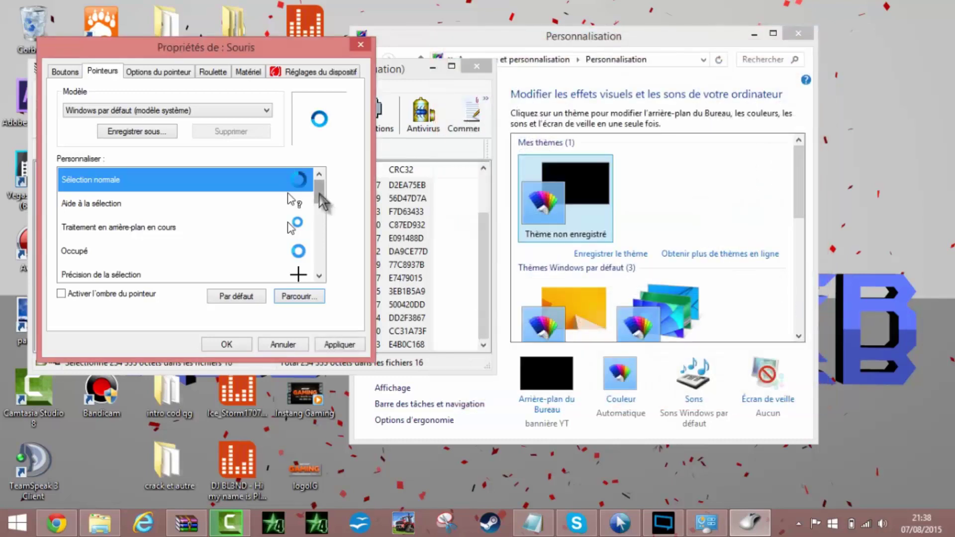
pyautogui.moveTo(324, 201); pyautogui.dragTo(298, 196)
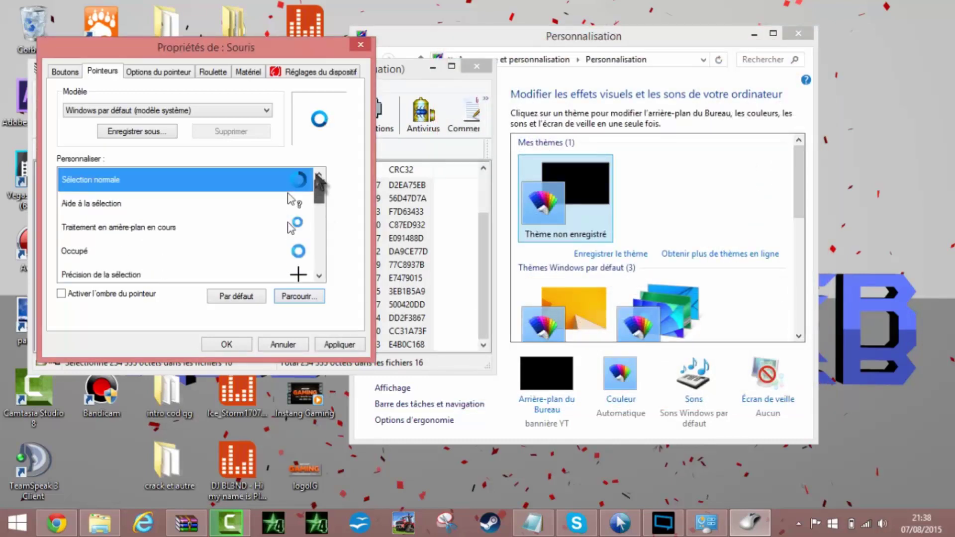
# - Try the (Aucun), Agrandi and Windows par défaut (très grand) pointer schemes, reviewing the pointers in each
pyautogui.click(238, 113)
pyautogui.click(244, 121)
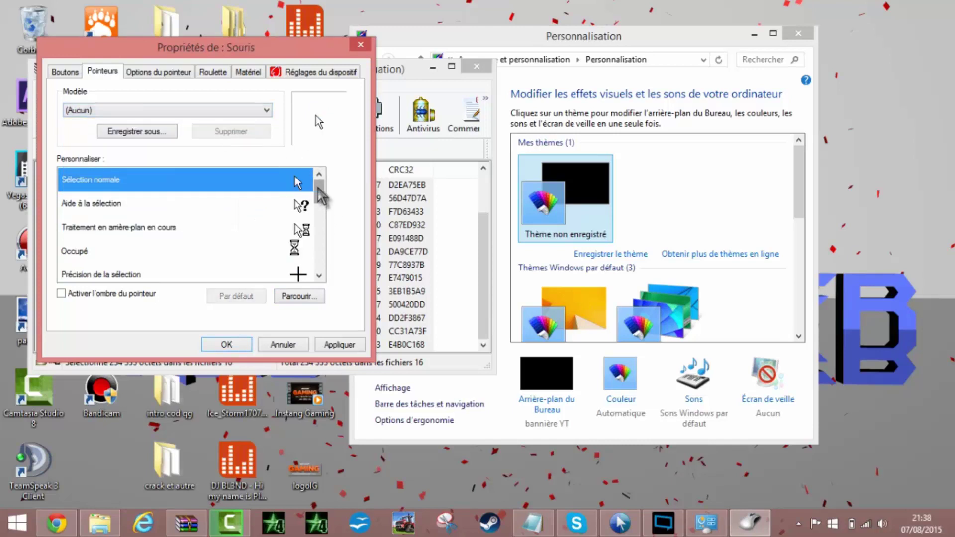
pyautogui.moveTo(321, 197); pyautogui.dragTo(323, 224)
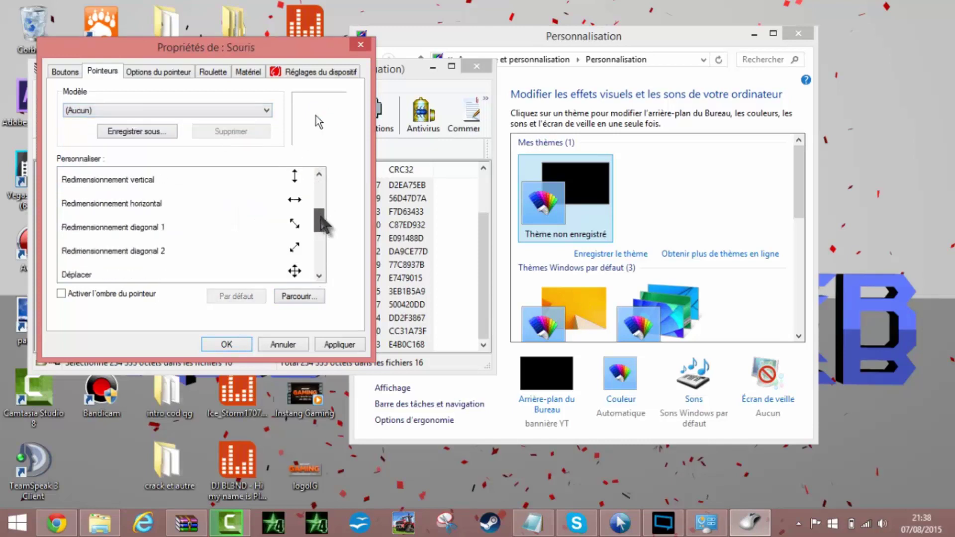
pyautogui.click(234, 111)
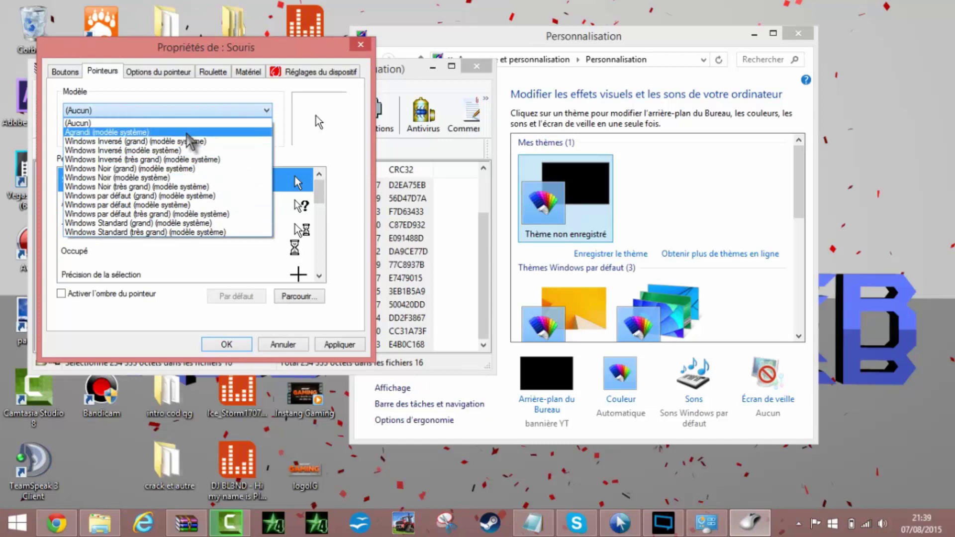
pyautogui.click(187, 133)
pyautogui.moveTo(316, 195); pyautogui.dragTo(331, 171)
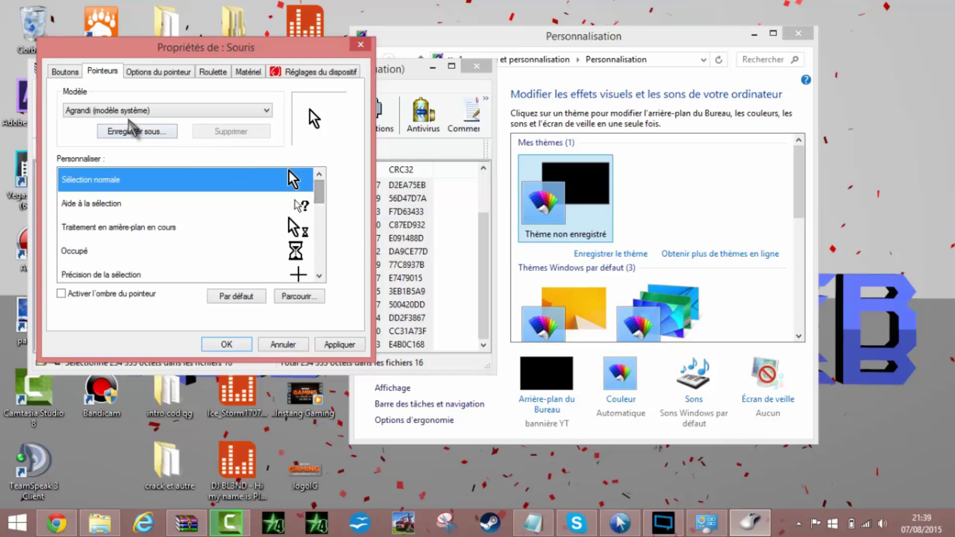
pyautogui.click(134, 111)
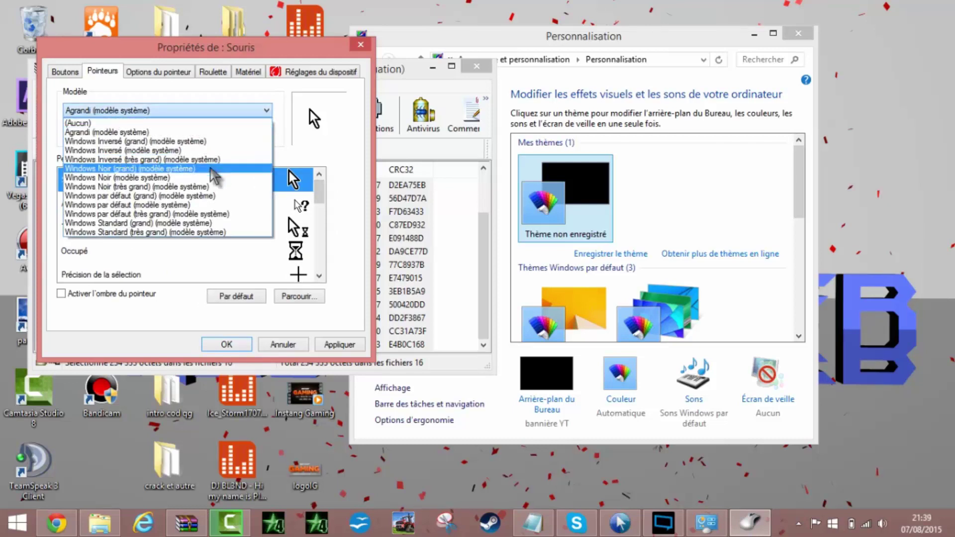
pyautogui.click(218, 213)
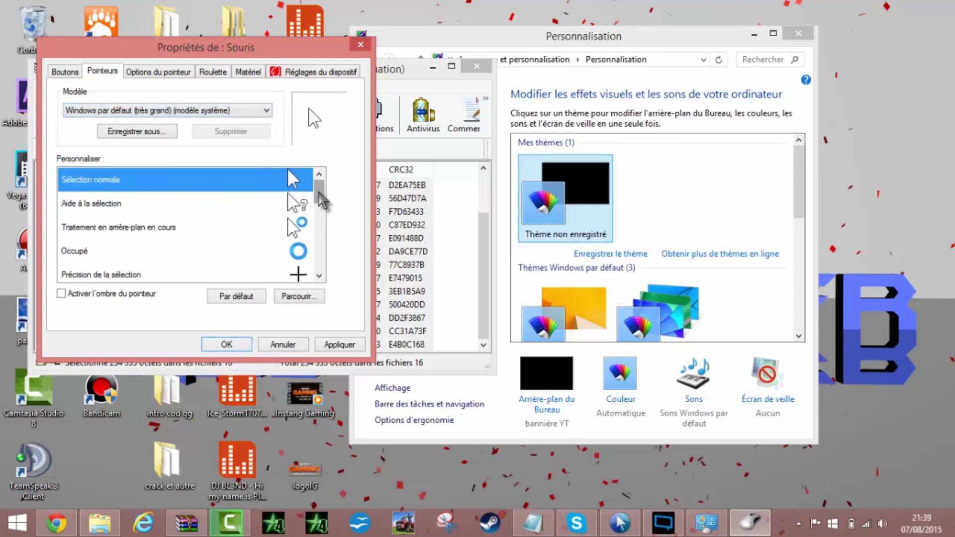
pyautogui.moveTo(316, 192); pyautogui.dragTo(338, 172)
# - Set the pointer scheme to Windows par défaut (grand)
pyautogui.click(146, 111)
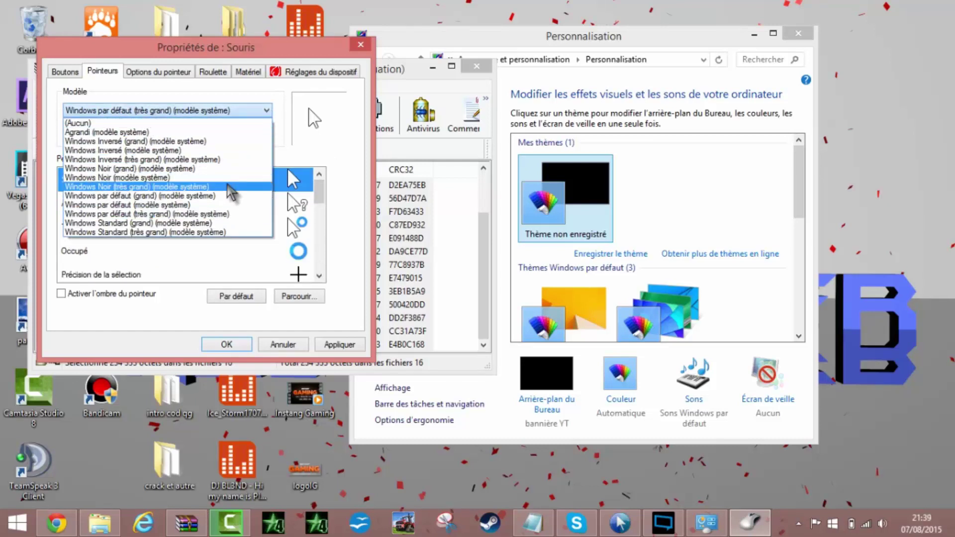
pyautogui.click(231, 196)
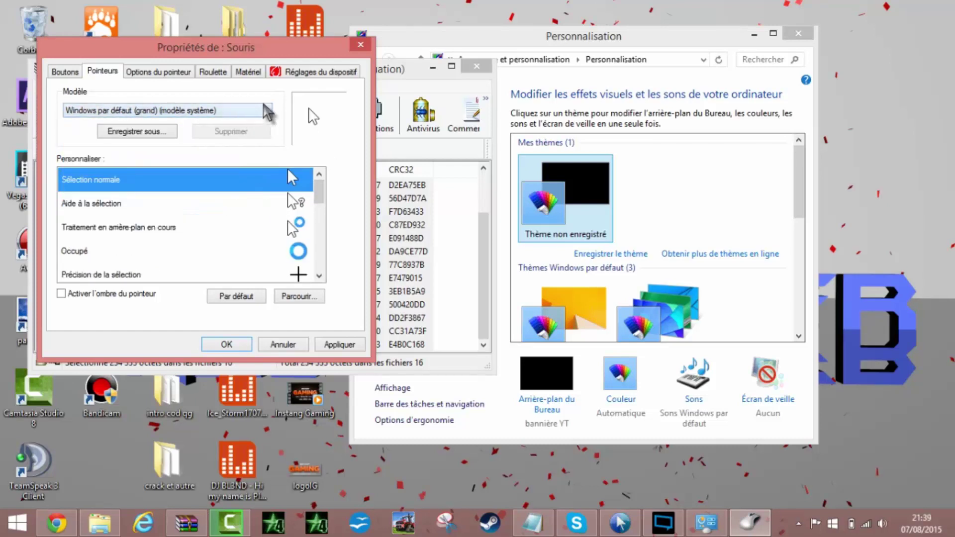
# - Preview the wait, SizeWE, SizeNS, SizeAll and Help cursors, and assign the Handwriting cursor to the Sélection normale pointer
pyautogui.click(309, 300)
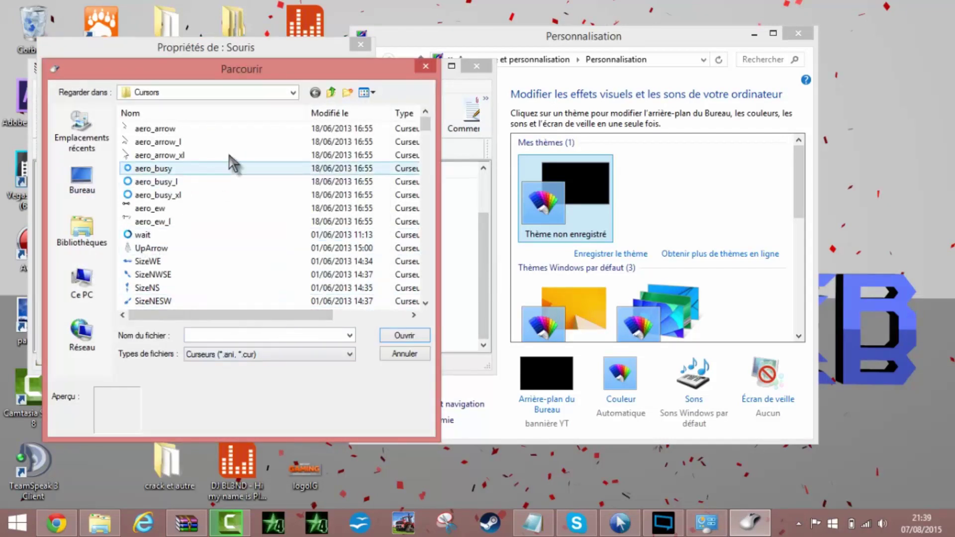
pyautogui.click(164, 235)
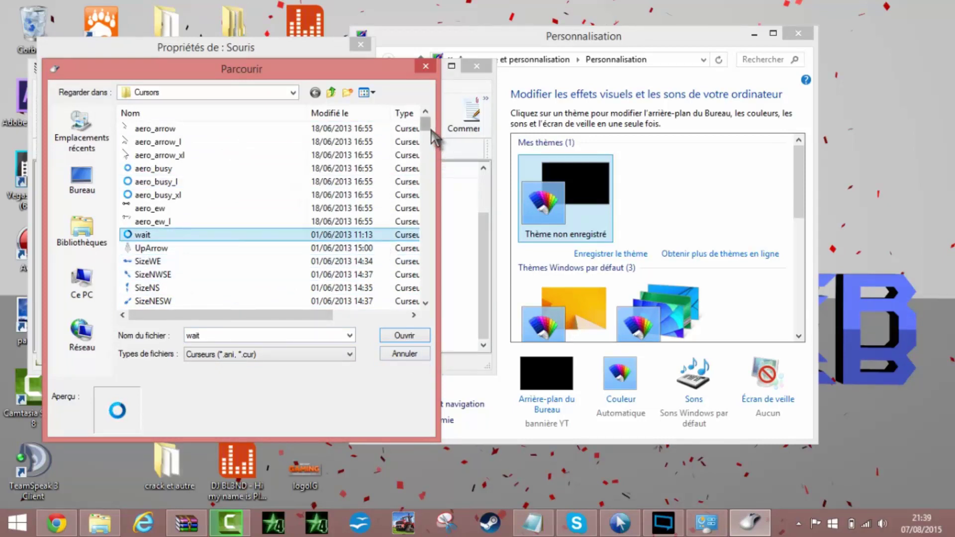
pyautogui.moveTo(427, 127); pyautogui.dragTo(427, 138)
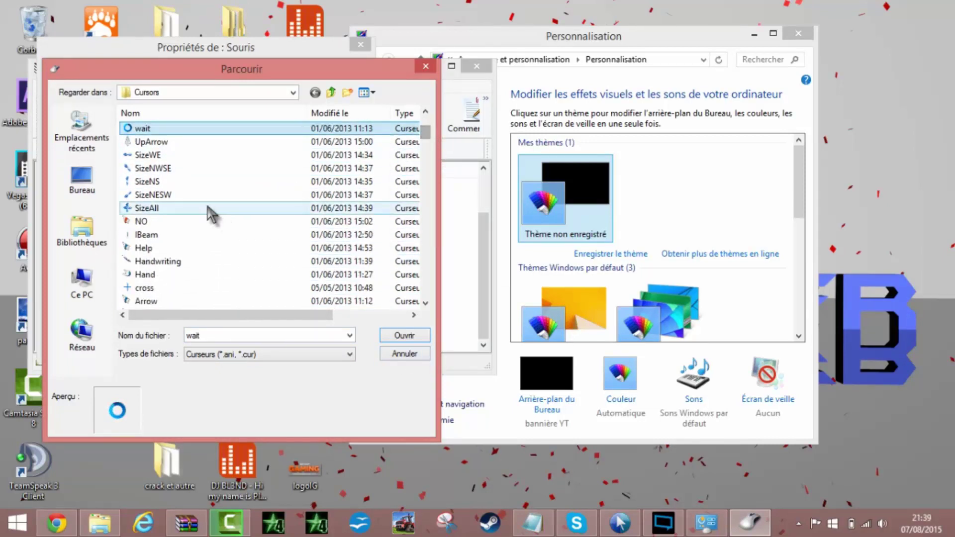
pyautogui.click(185, 170)
pyautogui.click(188, 155)
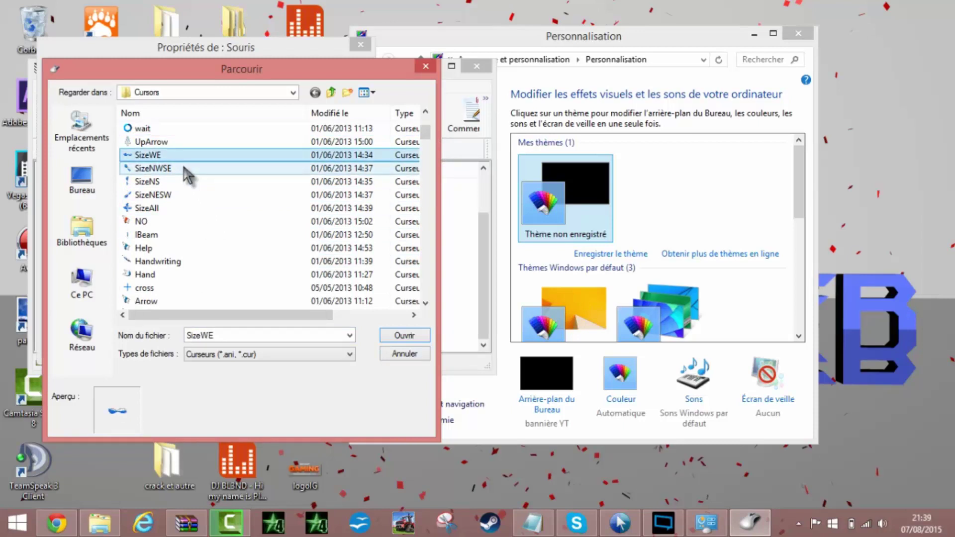
pyautogui.click(185, 169)
pyautogui.click(183, 182)
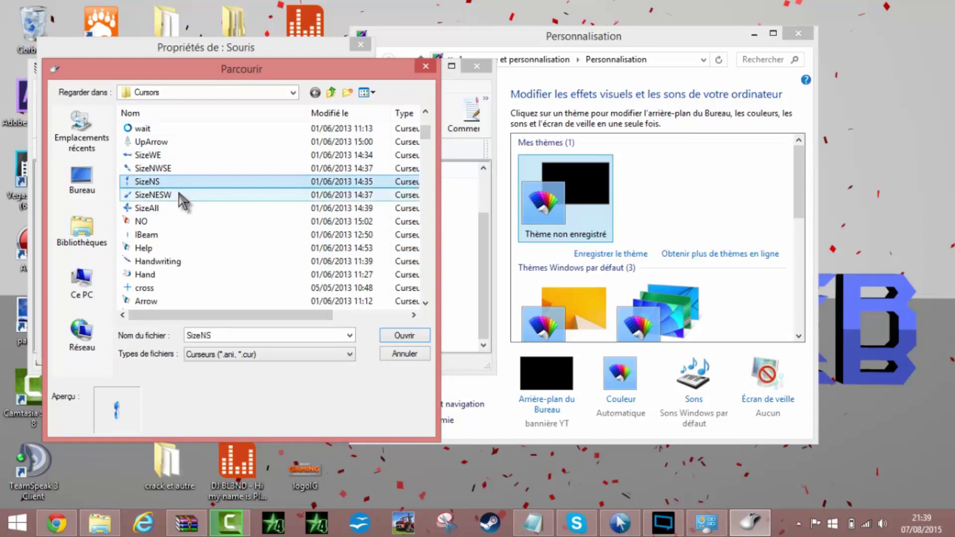
pyautogui.click(183, 195)
pyautogui.click(181, 209)
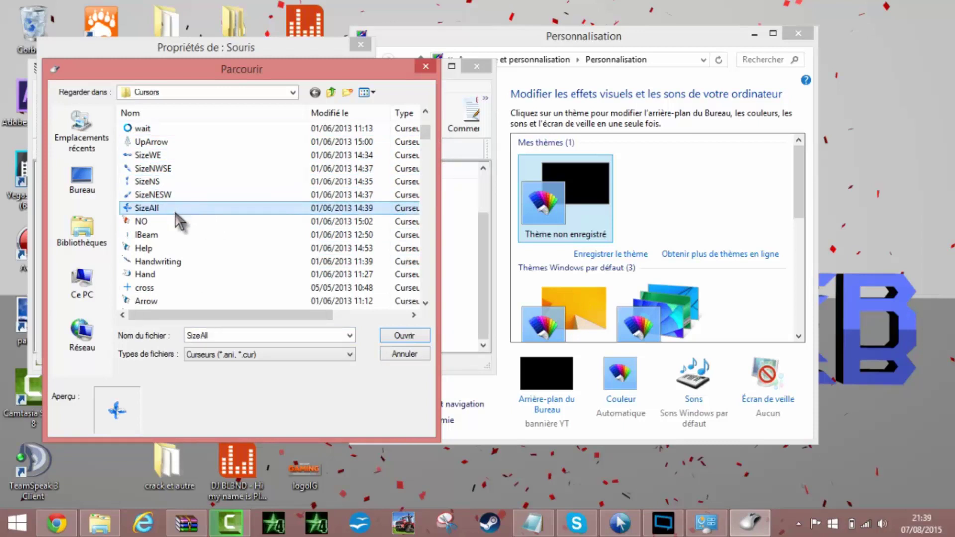
pyautogui.click(191, 249)
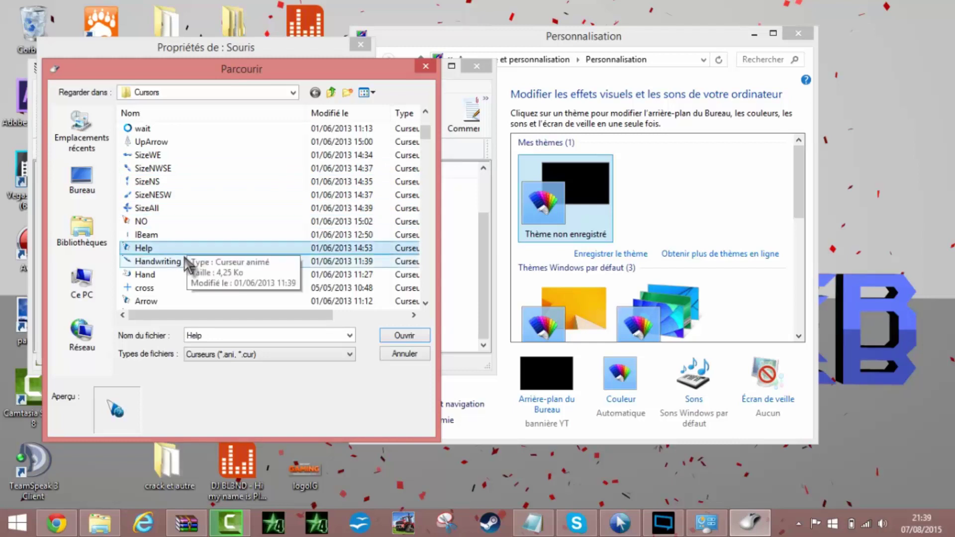
pyautogui.doubleClick(185, 262)
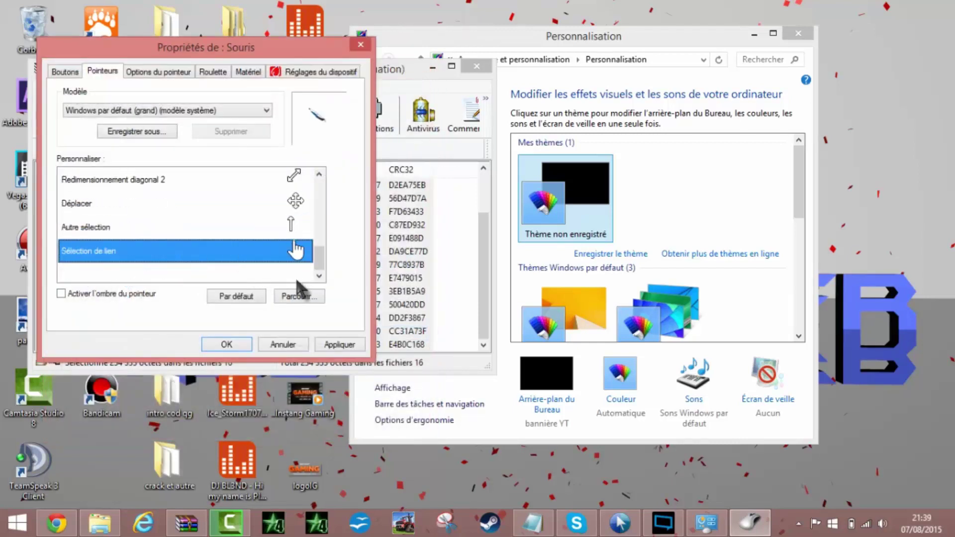
pyautogui.moveTo(319, 258); pyautogui.dragTo(317, 171)
pyautogui.click(301, 180)
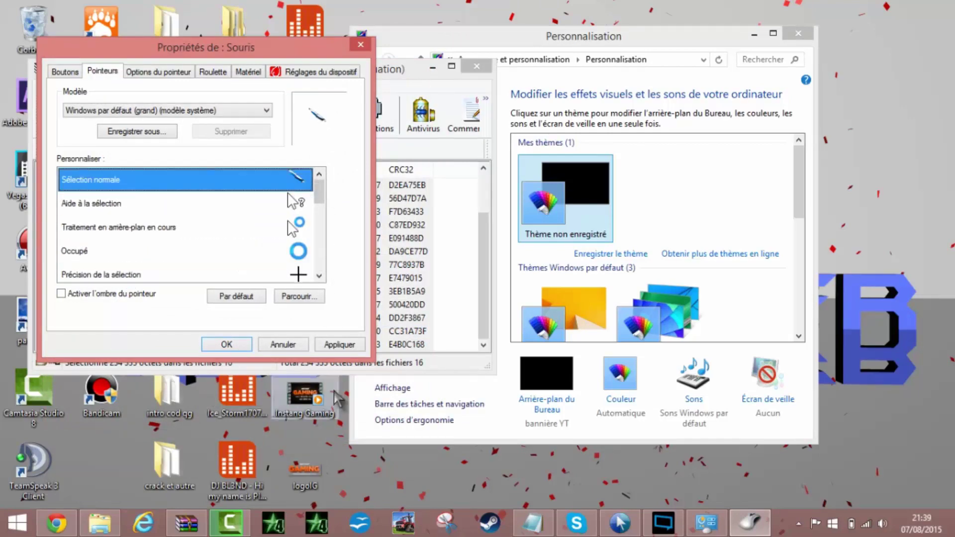
pyautogui.click(299, 296)
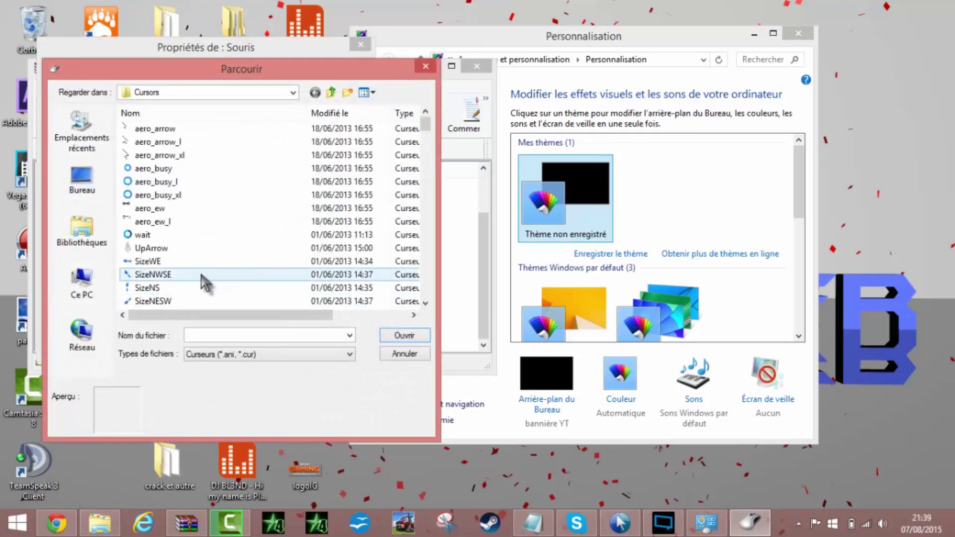
pyautogui.click(182, 290)
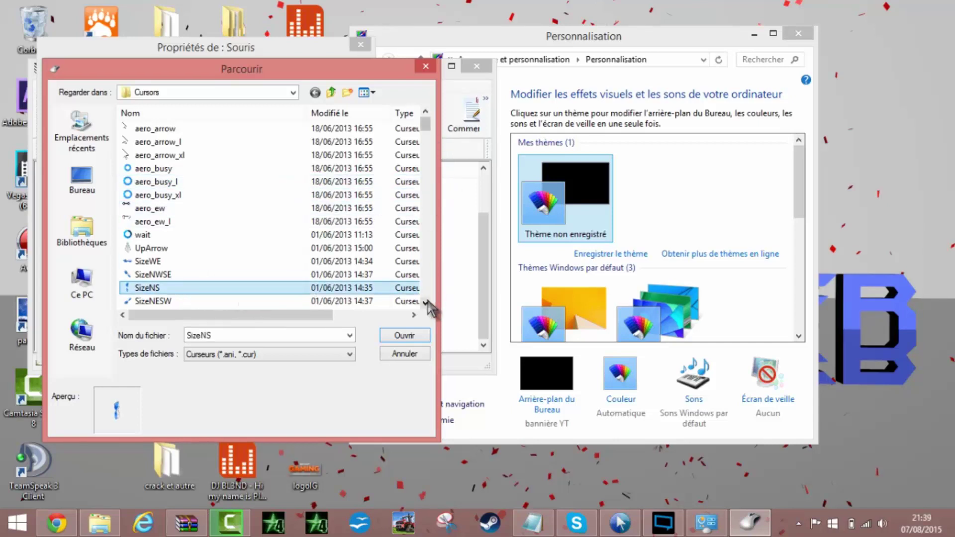
pyautogui.click(426, 67)
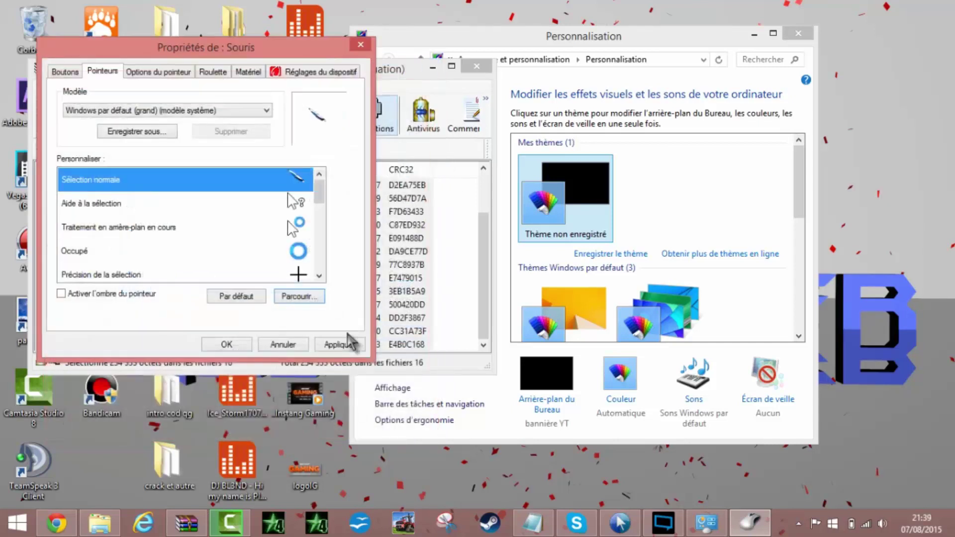
# - Browse cursor files for the Sélection normale pointer and preview SizeAll, SizeNESW, SizeNS and UpArrow
pyautogui.click(299, 296)
pyautogui.click(425, 303)
pyautogui.click(425, 304)
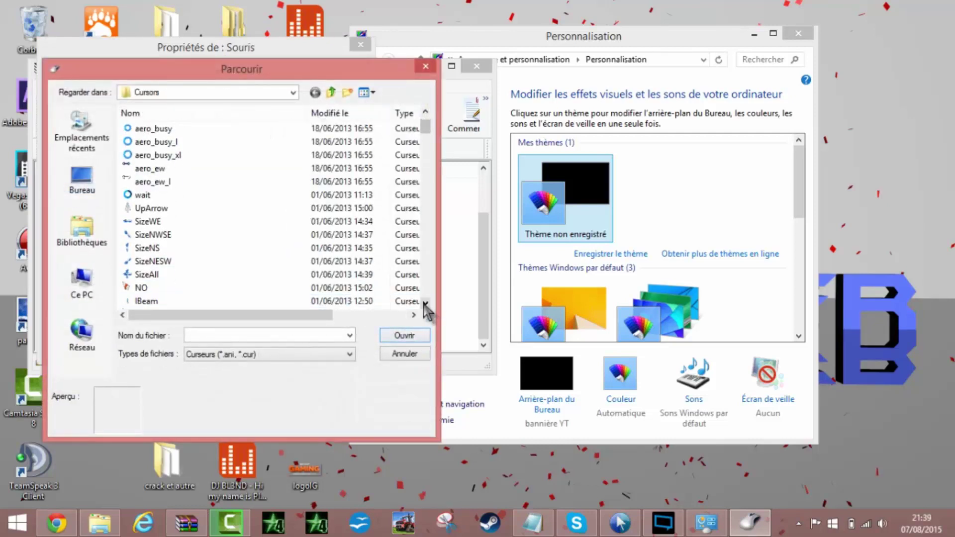
pyautogui.click(425, 304)
pyautogui.click(186, 275)
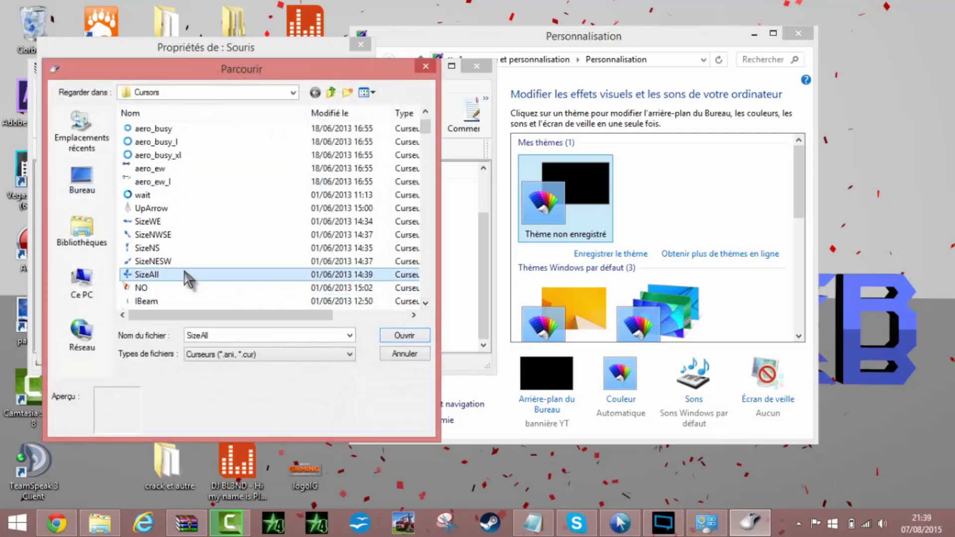
pyautogui.click(155, 262)
pyautogui.click(152, 249)
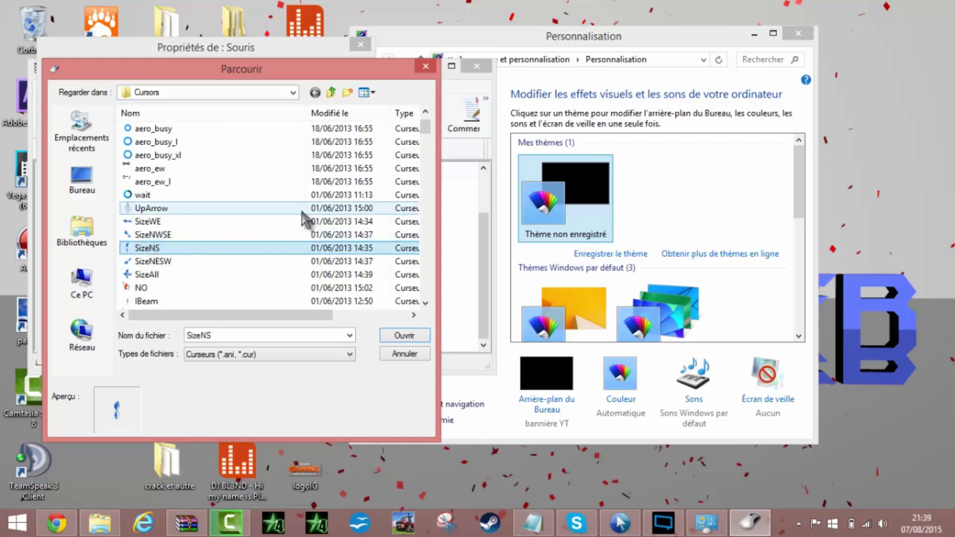
pyautogui.click(255, 209)
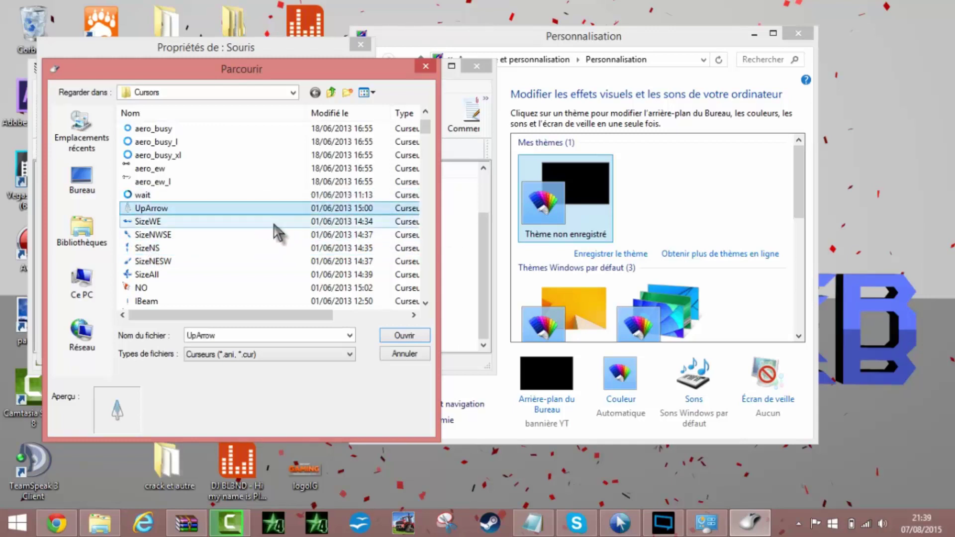
# - Preview the Help, Hand, Handwriting, cross and Arrow cursors in the Cursors folder
pyautogui.click(424, 304)
pyautogui.doubleClick(424, 304)
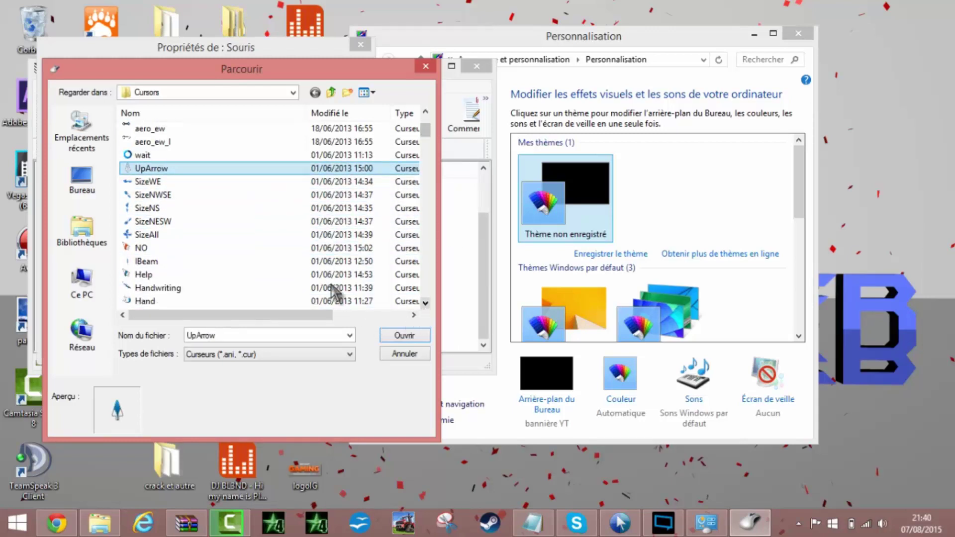
pyautogui.click(143, 275)
pyautogui.click(156, 301)
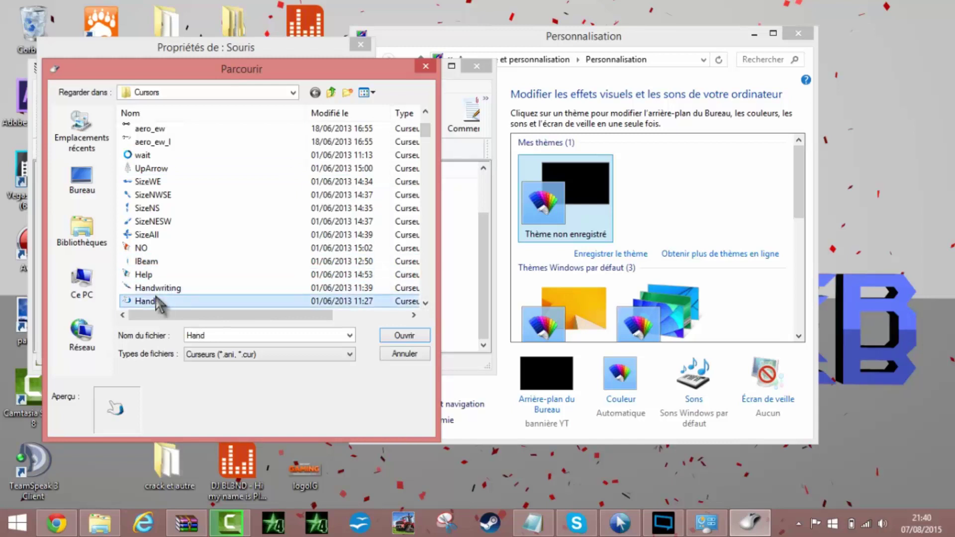
pyautogui.doubleClick(426, 303)
pyautogui.click(427, 303)
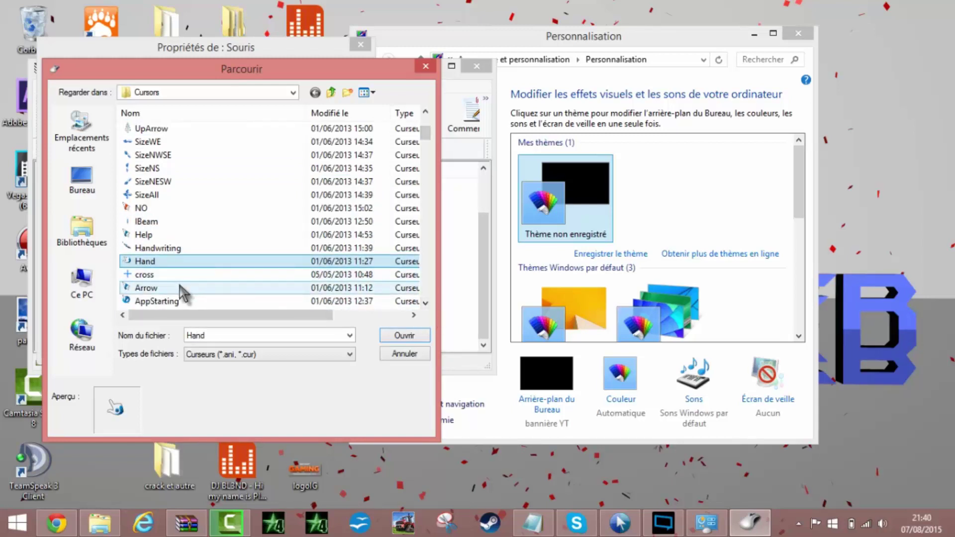
pyautogui.click(147, 236)
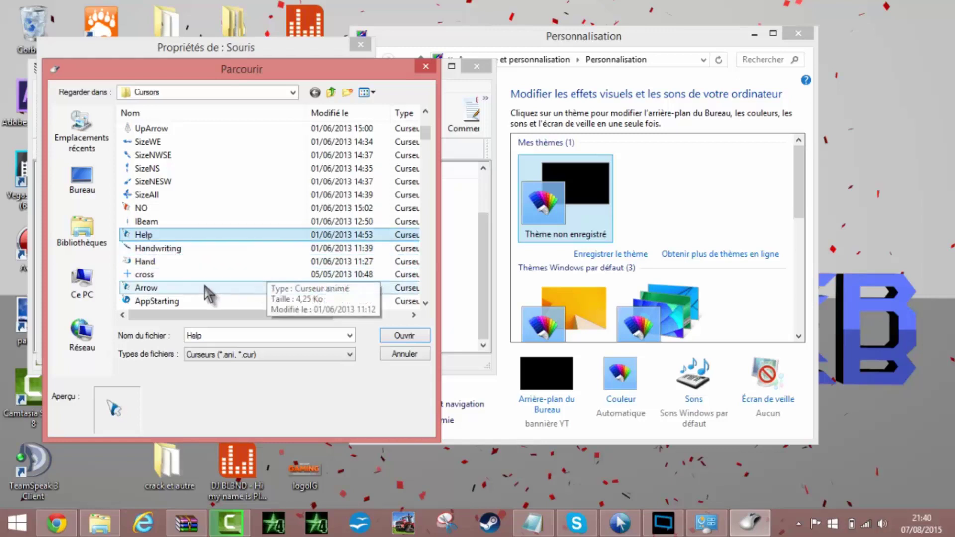
pyautogui.click(160, 249)
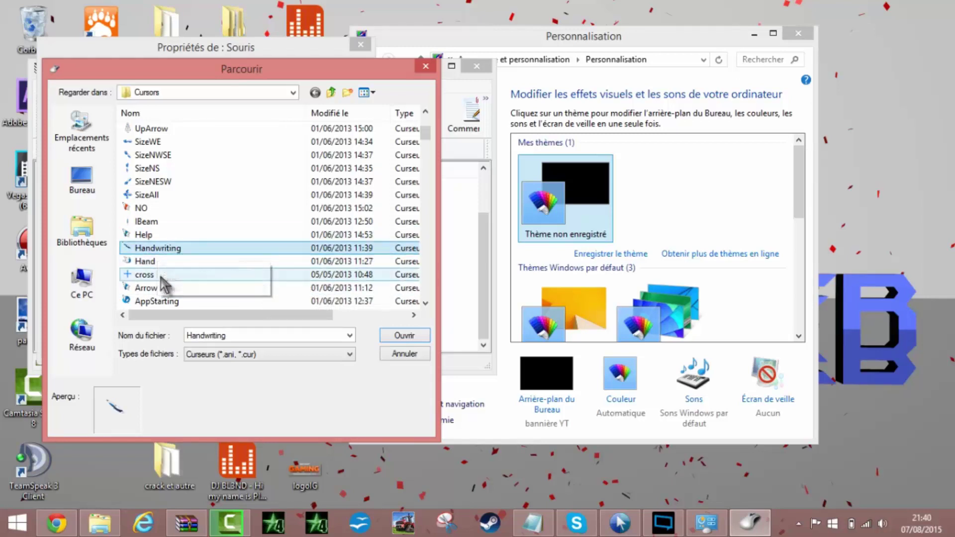
pyautogui.click(162, 275)
pyautogui.click(163, 288)
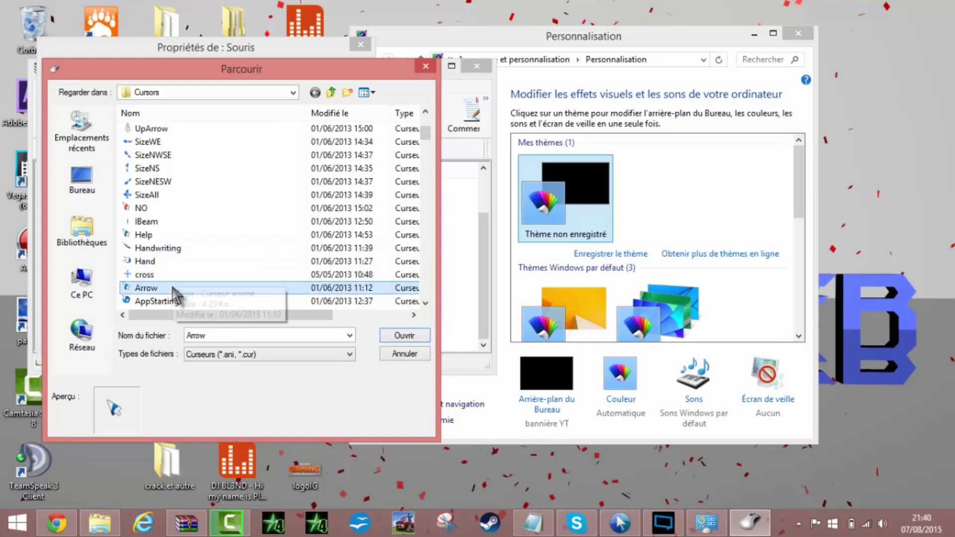
# - Assign the Hand cursor to the Sélection normale pointer and apply the mouse properties
pyautogui.click(163, 264)
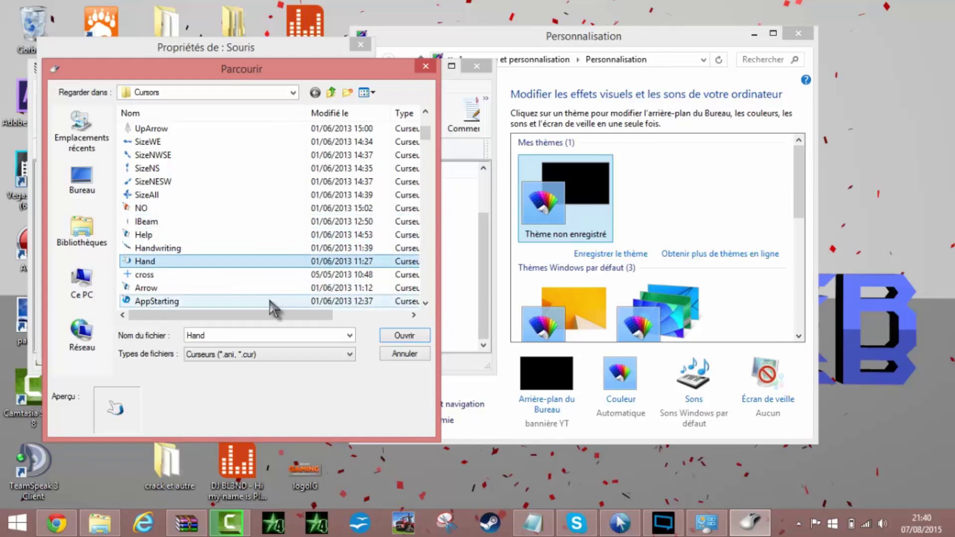
pyautogui.click(404, 336)
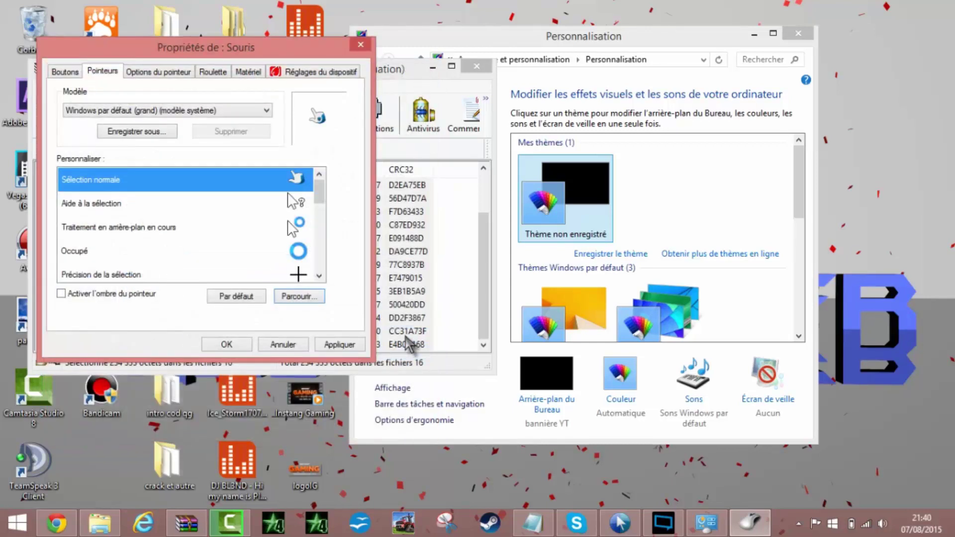
pyautogui.click(339, 348)
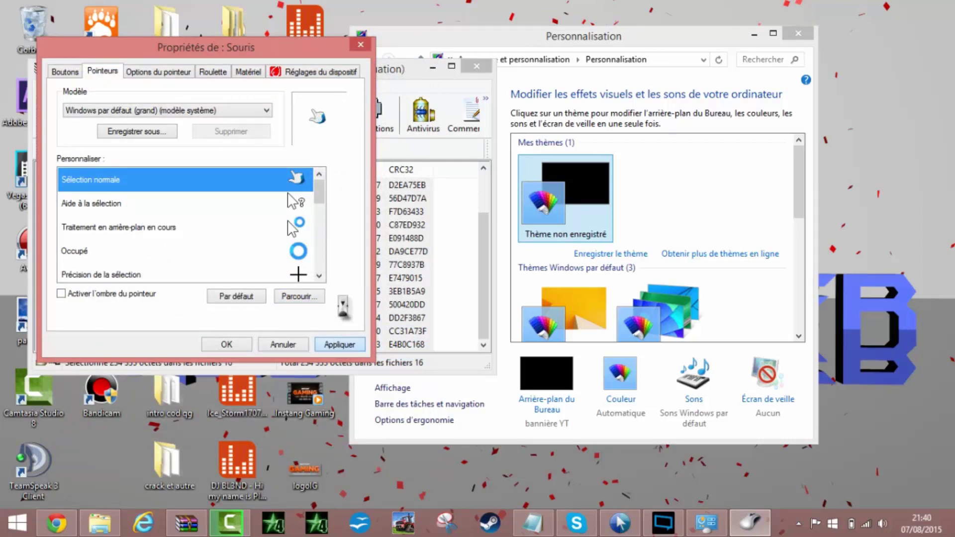
pyautogui.click(340, 351)
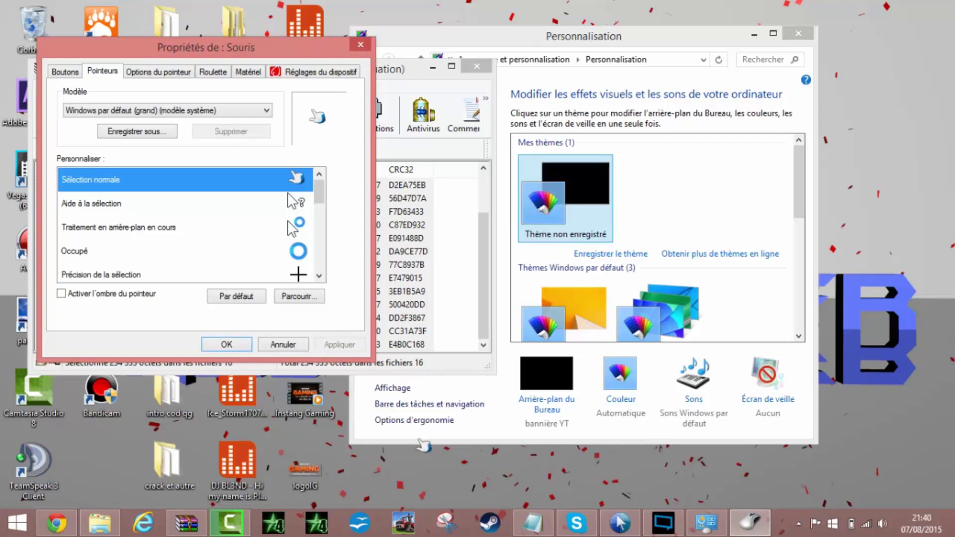
pyautogui.click(244, 347)
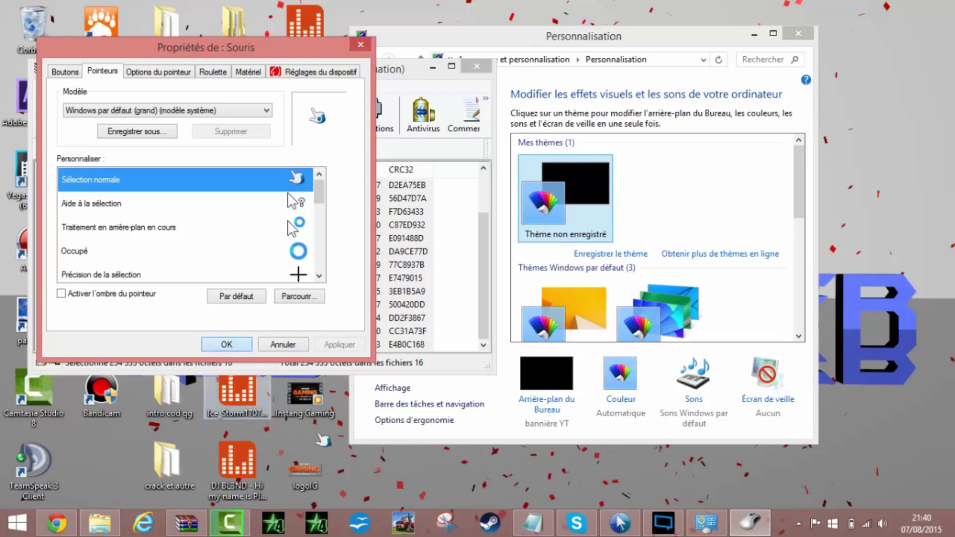
# - Minimize the archive window and the Personnalisation window, and try the applied cursor on the empty desktop
pyautogui.click(433, 66)
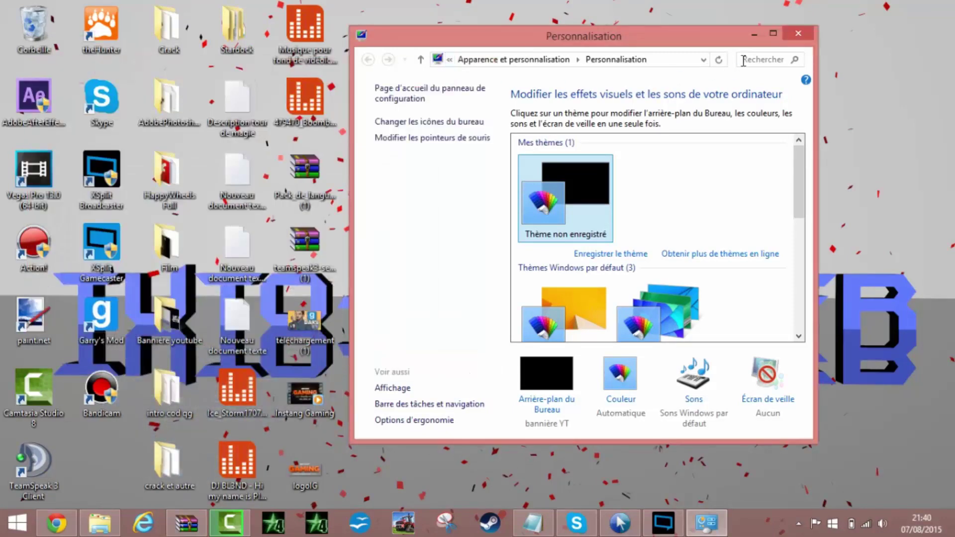
pyautogui.click(754, 33)
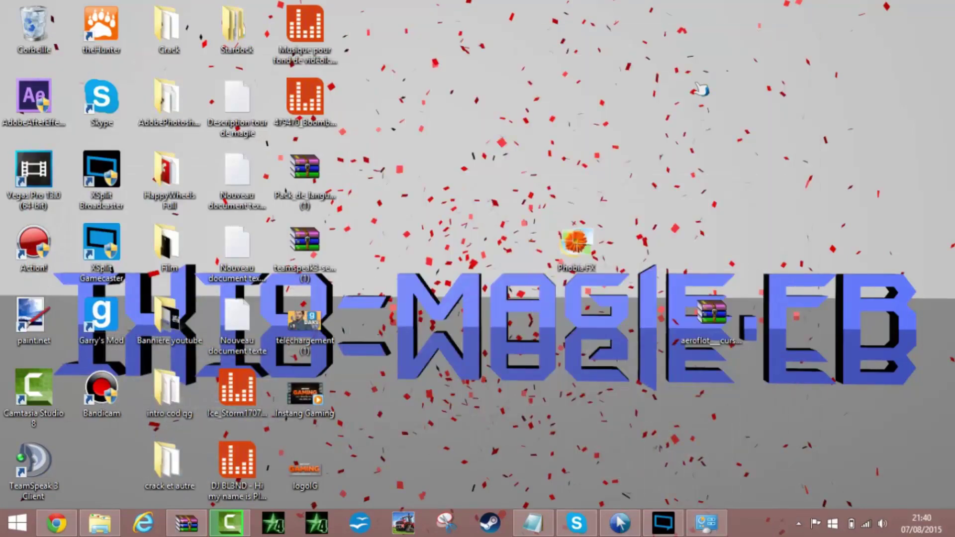
pyautogui.moveTo(696, 84); pyautogui.dragTo(505, 171)
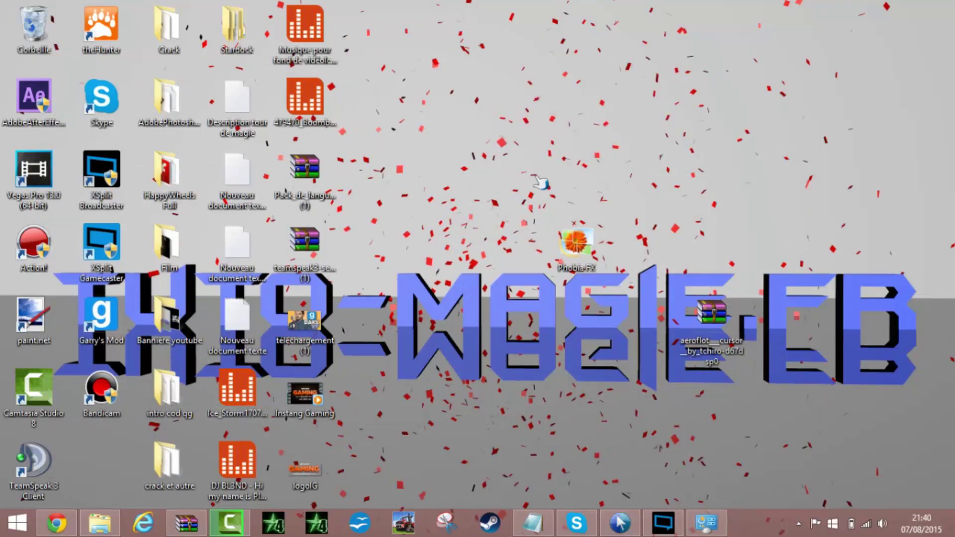
# - Bring up the CursorFX configuration panel for a brief look and minimize it again
pyautogui.click(620, 523)
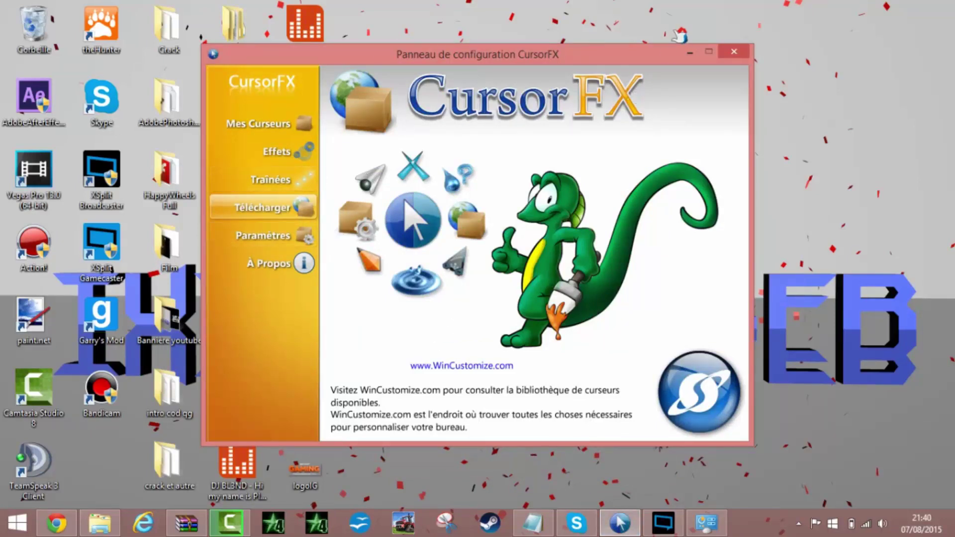
pyautogui.click(690, 52)
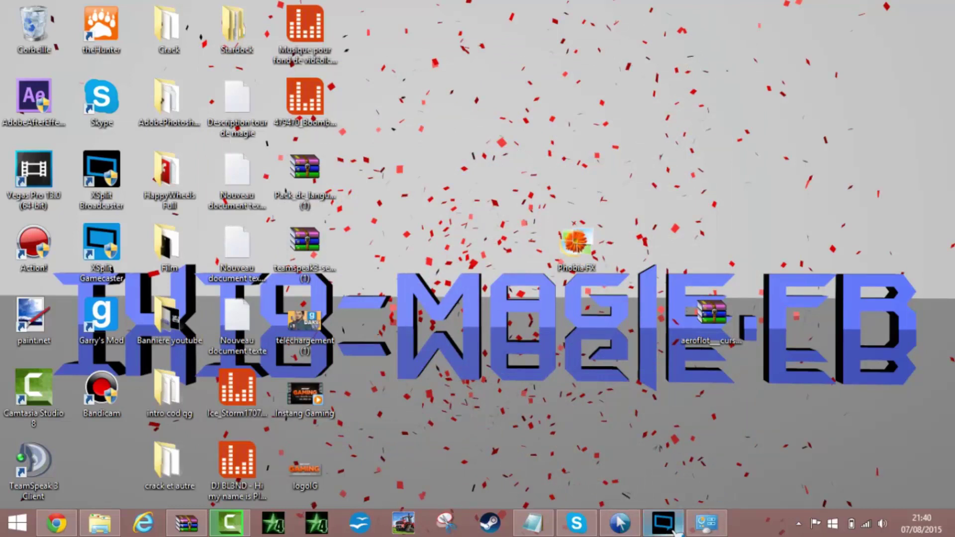
pyautogui.moveTo(675, 531)
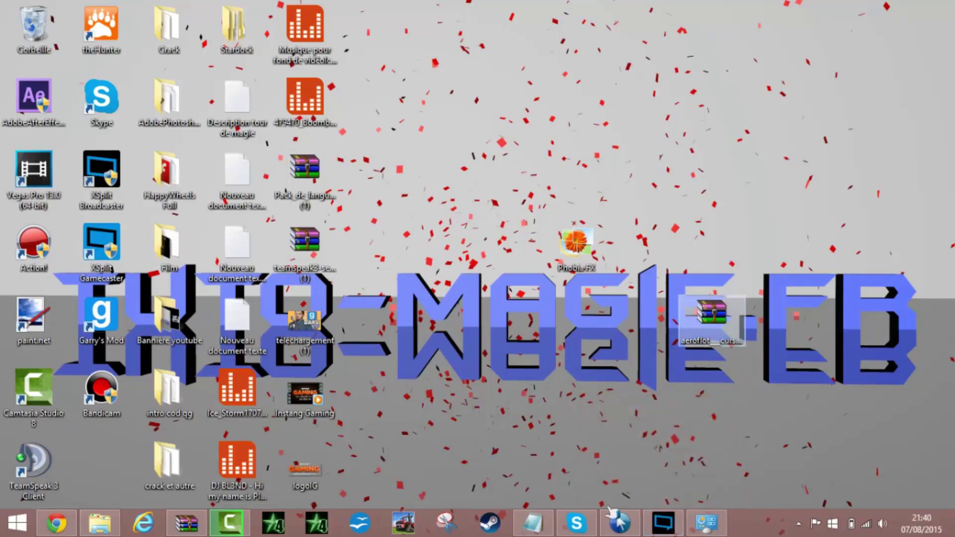